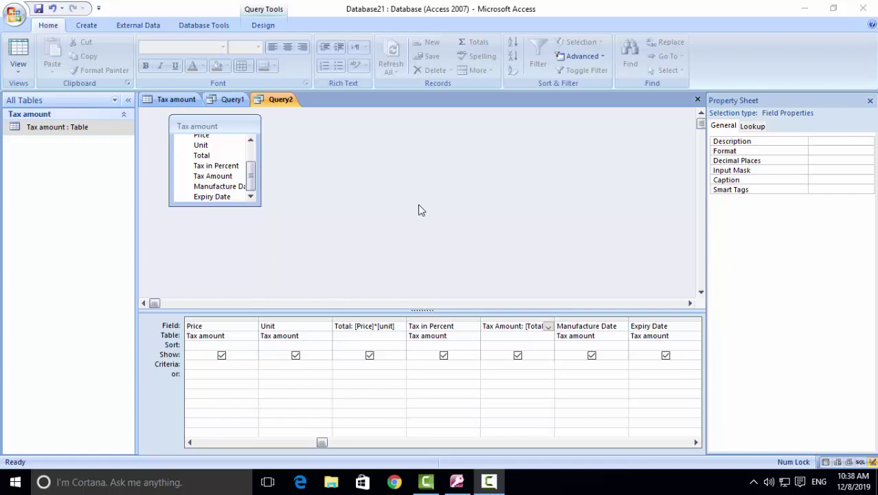
- Create a new blank database named Database22
right_click(285, 98)
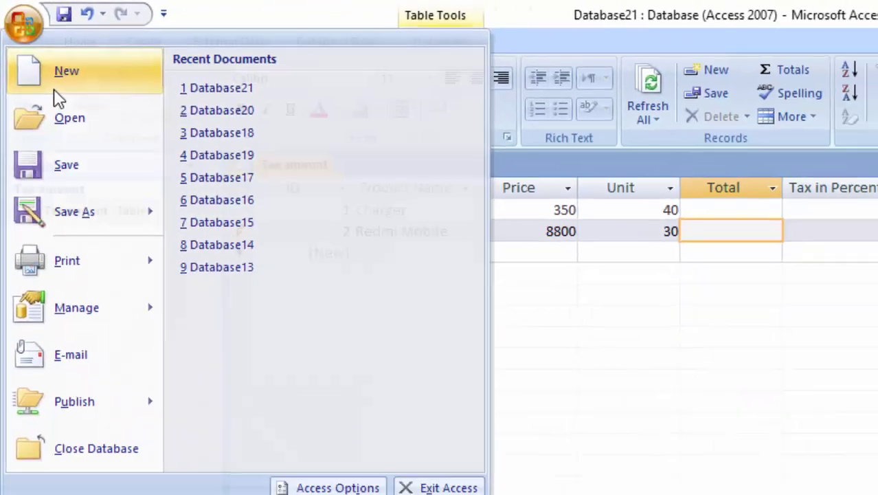
left_click(55, 88)
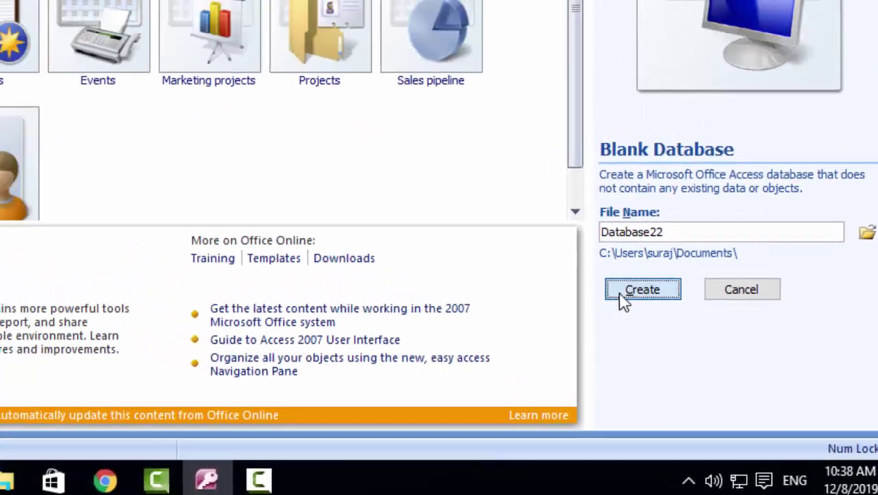
left_click(526, 230)
- Switch Table1 to Design View and save it as 'Multi tax rate'
left_click(18, 74)
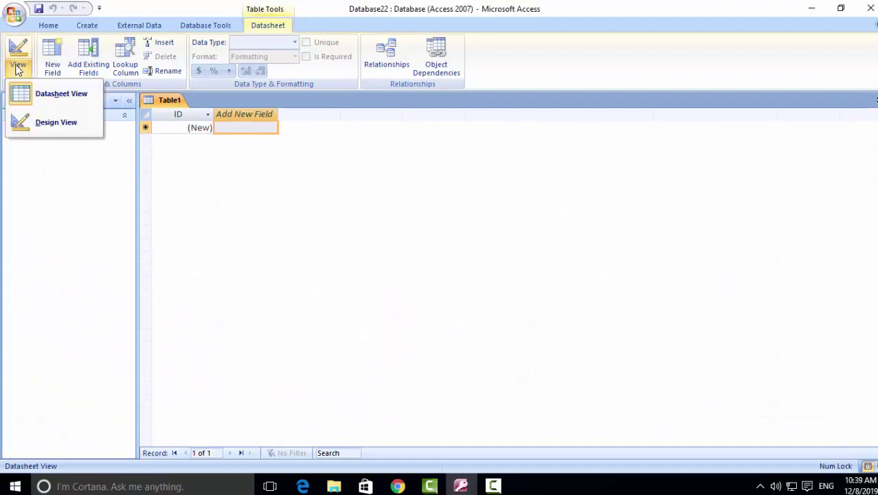
left_click(45, 123)
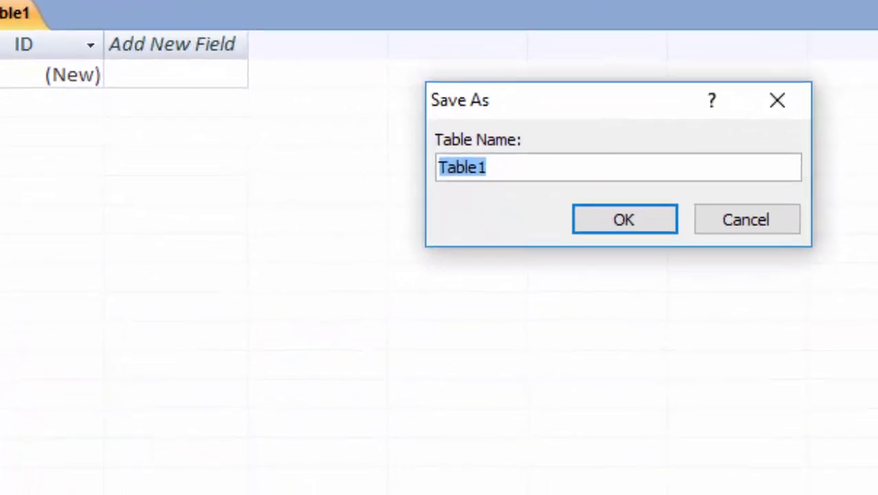
key("BackSpace")
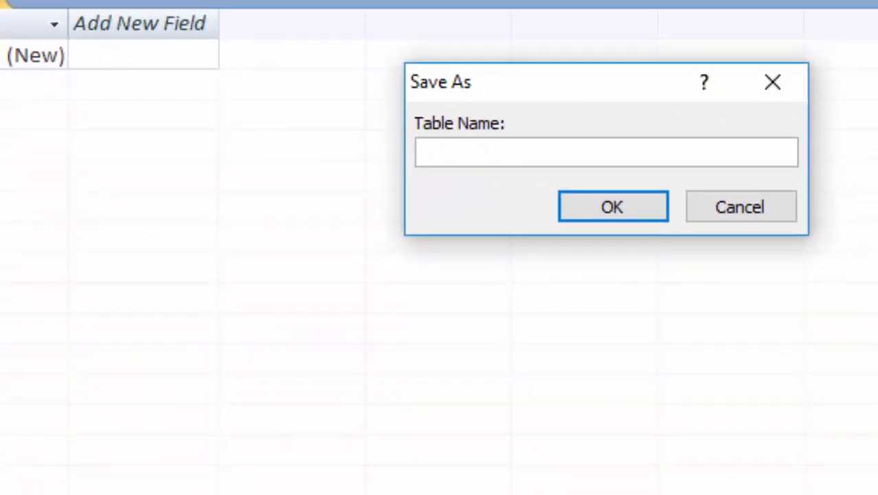
type("Mult")
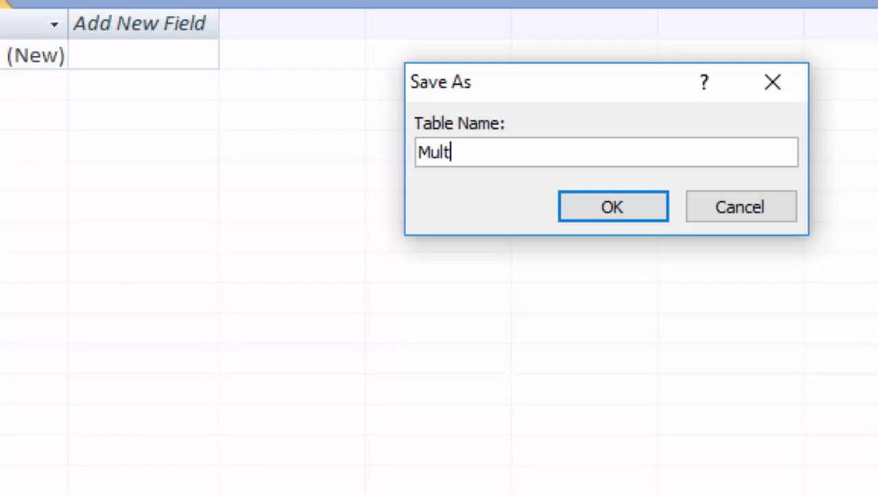
type(" tax ")
type("rate")
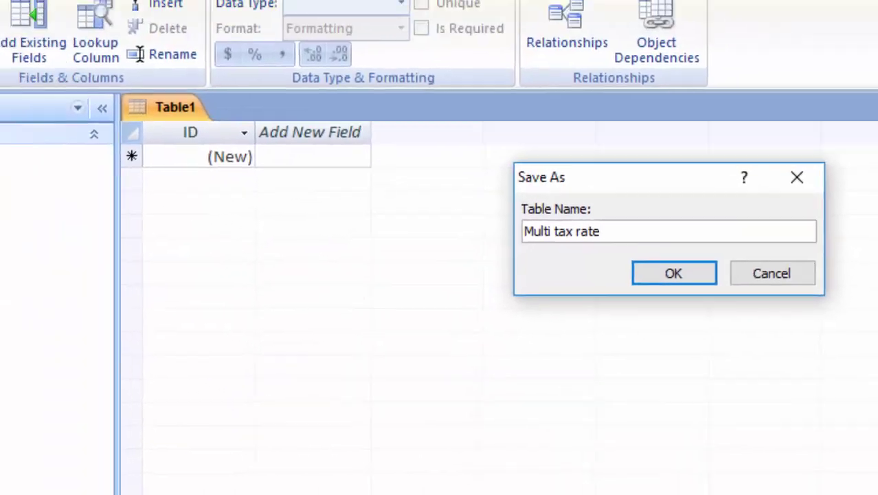
key("Return")
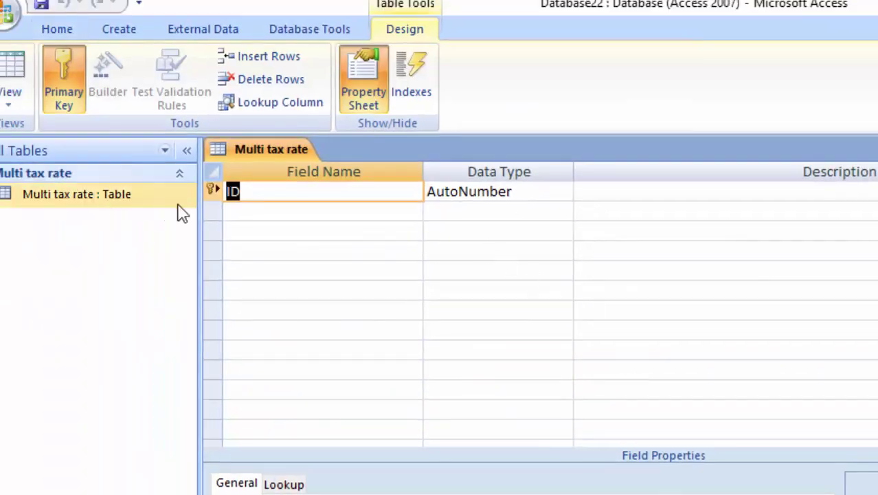
- Add a Product name text field and a Price field of type Number
left_click(251, 209)
type("P")
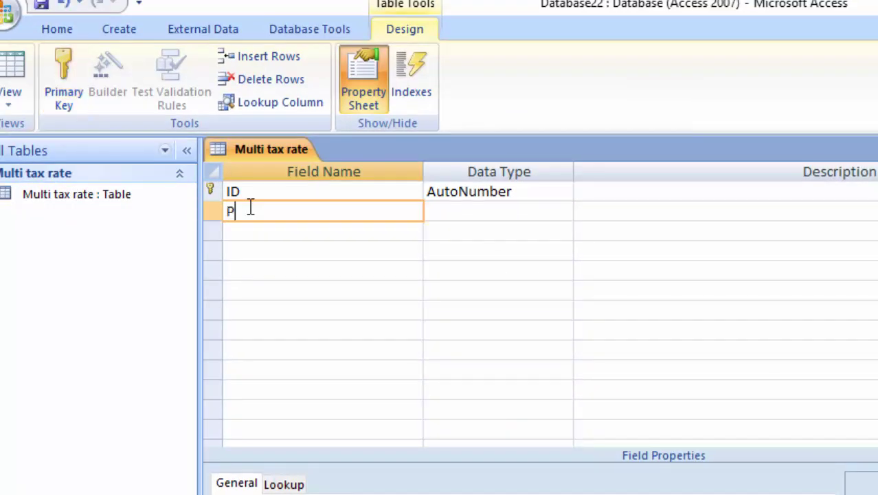
type("roduct ")
type("name")
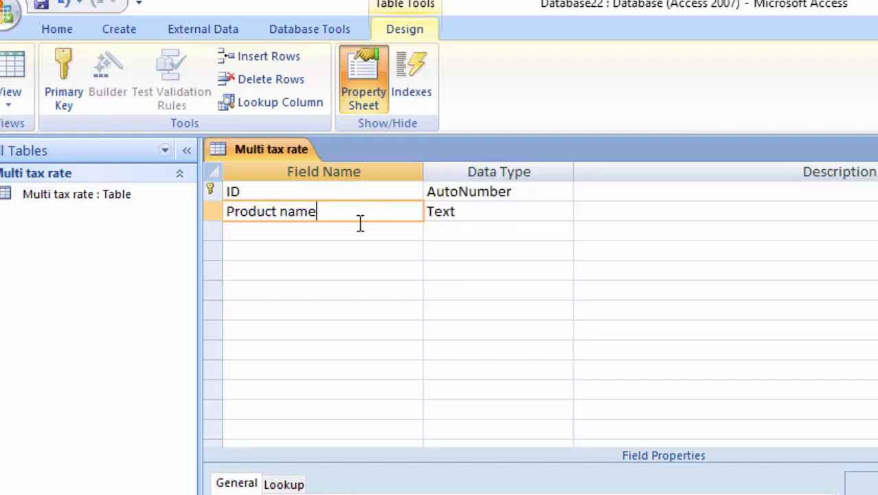
left_click(358, 233)
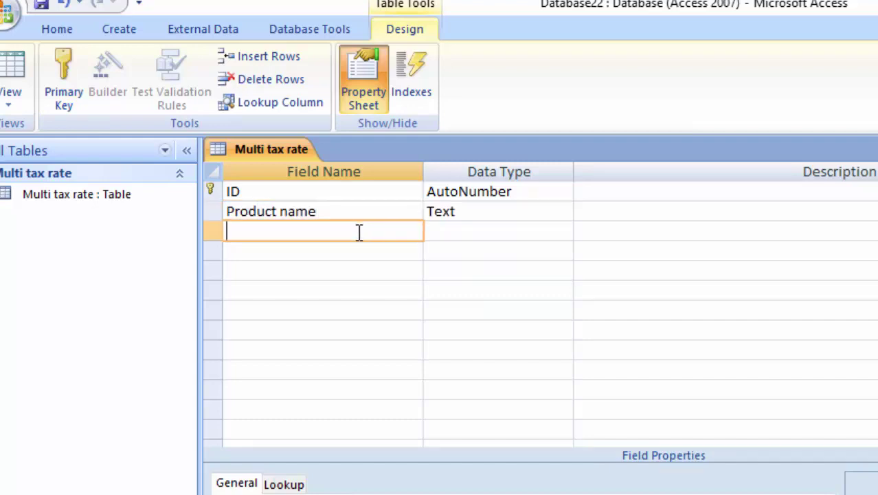
type("Pr")
type("ice")
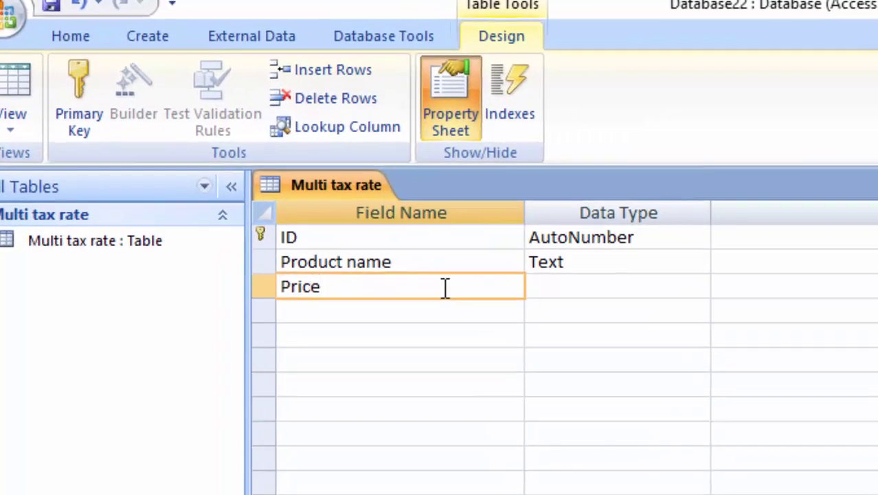
left_click(579, 288)
left_click(698, 289)
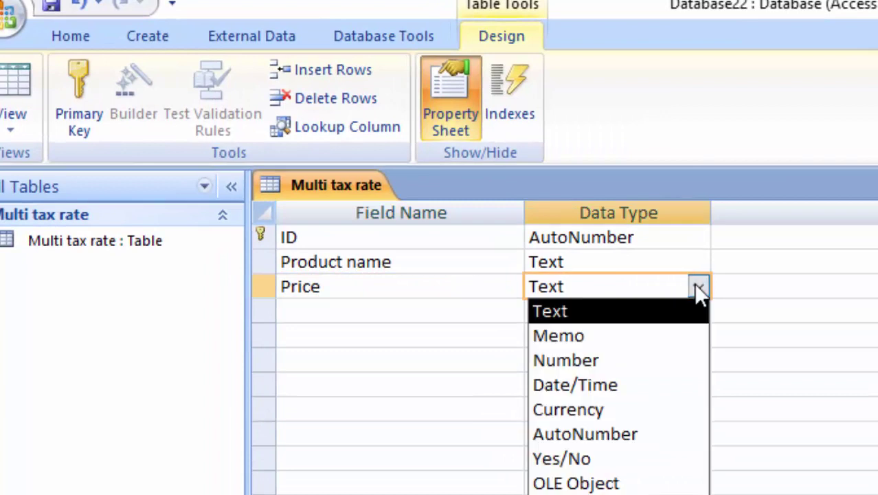
left_click(670, 359)
left_click(671, 355)
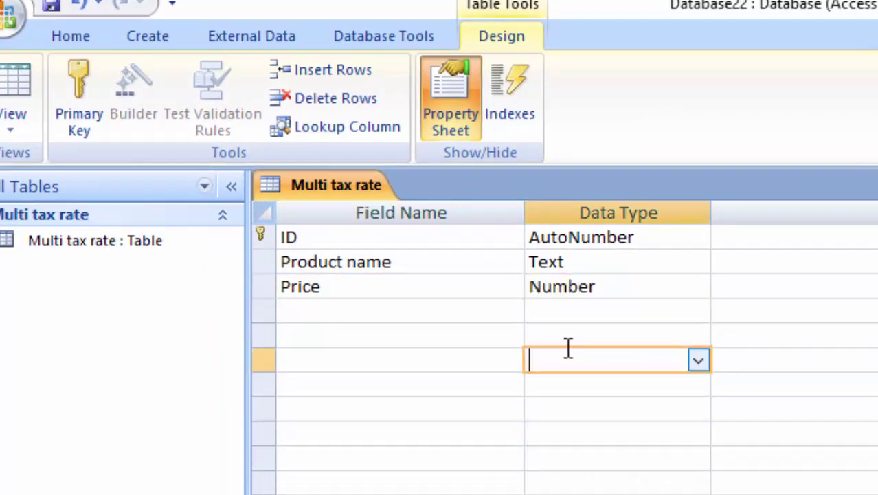
- Add a unit field, replacing the mistyped Weight, and set its type to Number
left_click(330, 314)
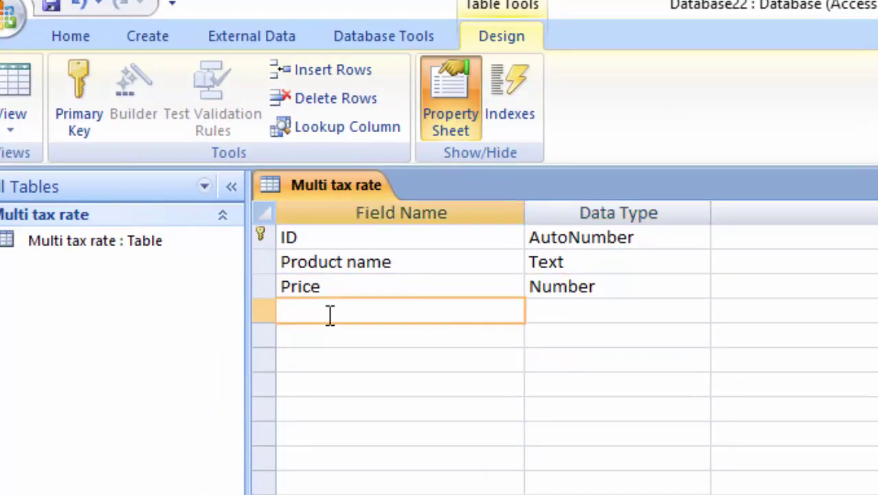
type("Wei")
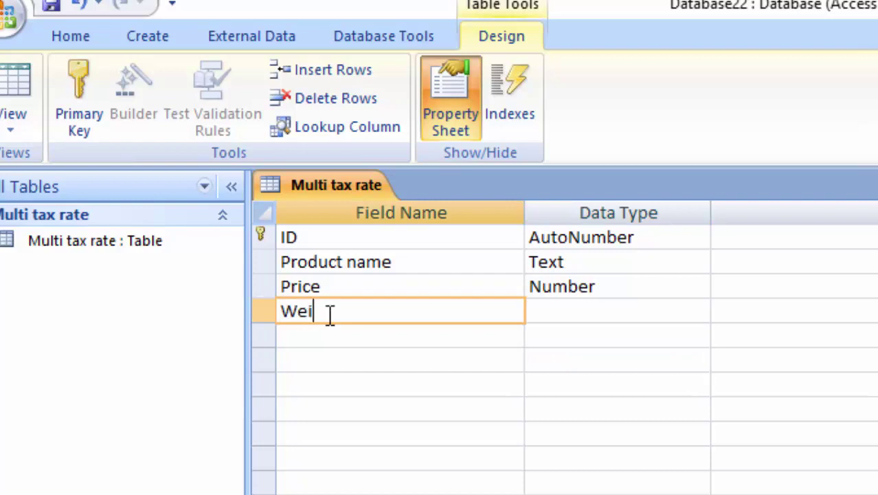
type("ght")
key("BackSpace")
key("BackSpace")
key("BackSpace")
key("BackSpace")
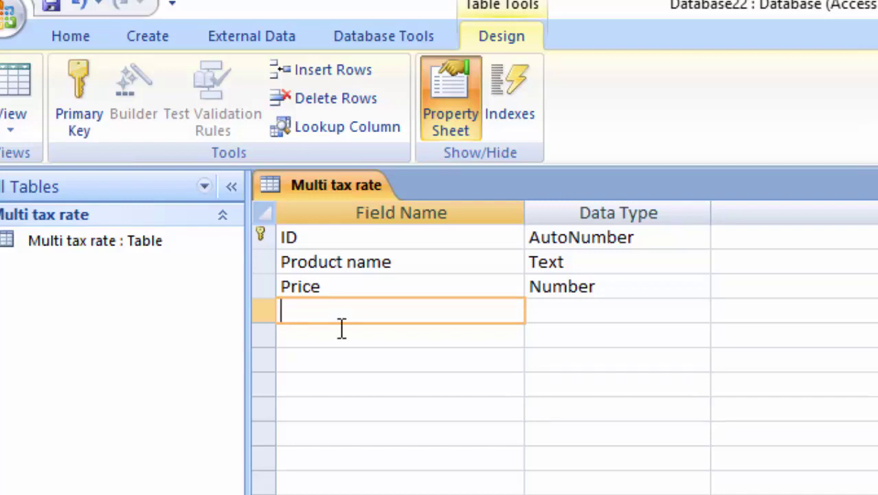
type("unit")
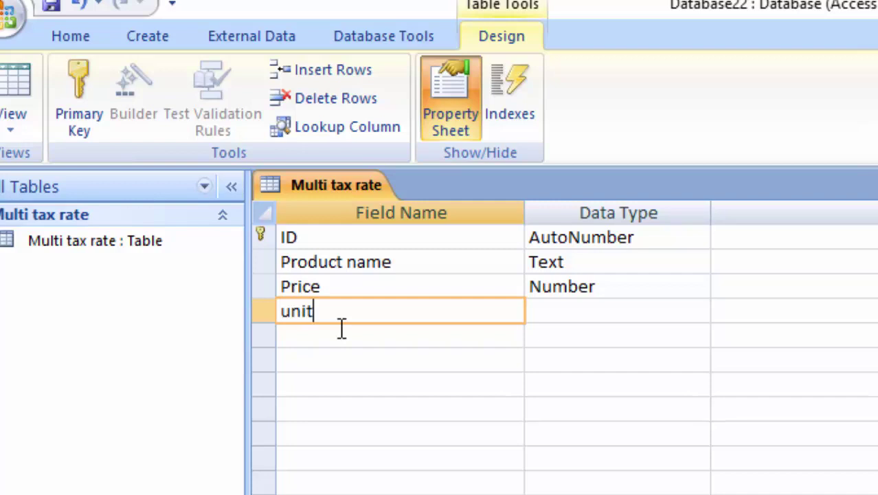
left_click(645, 318)
left_click(698, 311)
left_click(665, 384)
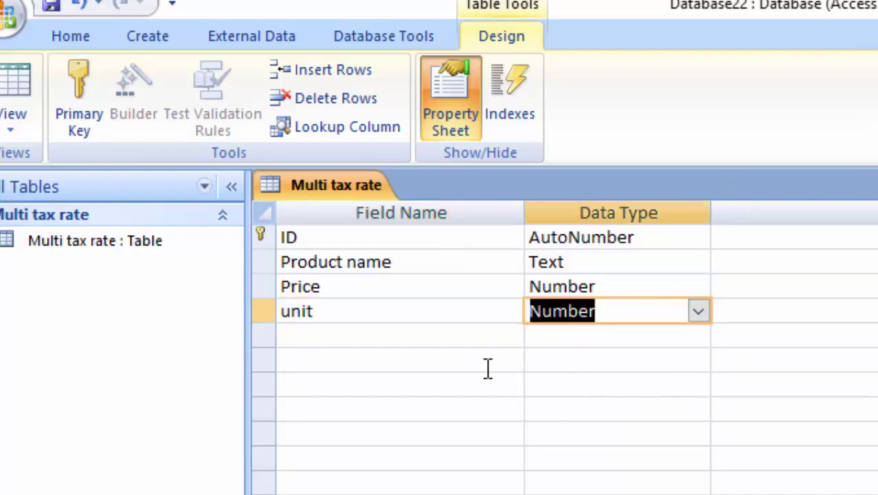
left_click(326, 337)
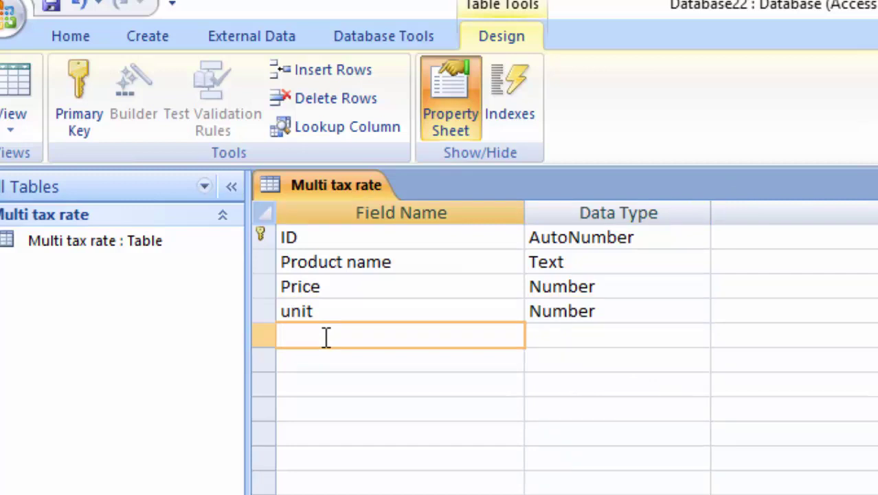
- Add a Total Number field and capitalize the unit field name to Unit
type("T")
type("otal")
left_click(291, 313)
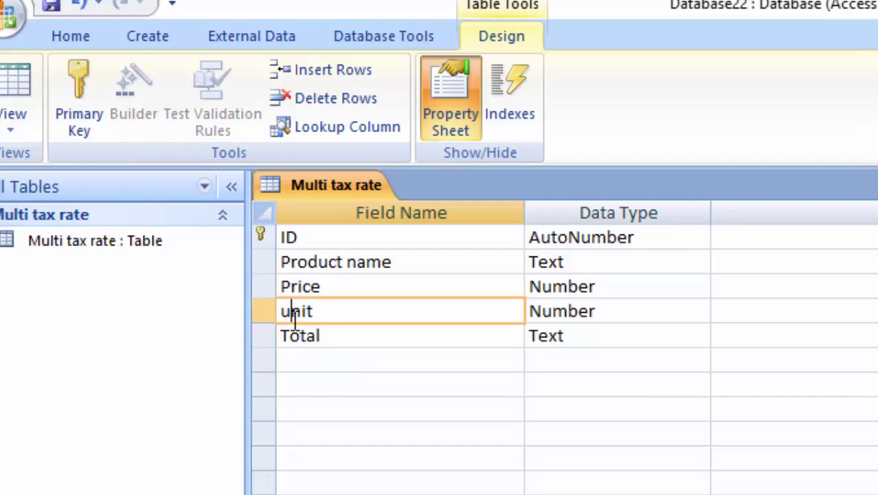
key("BackSpace")
type("U")
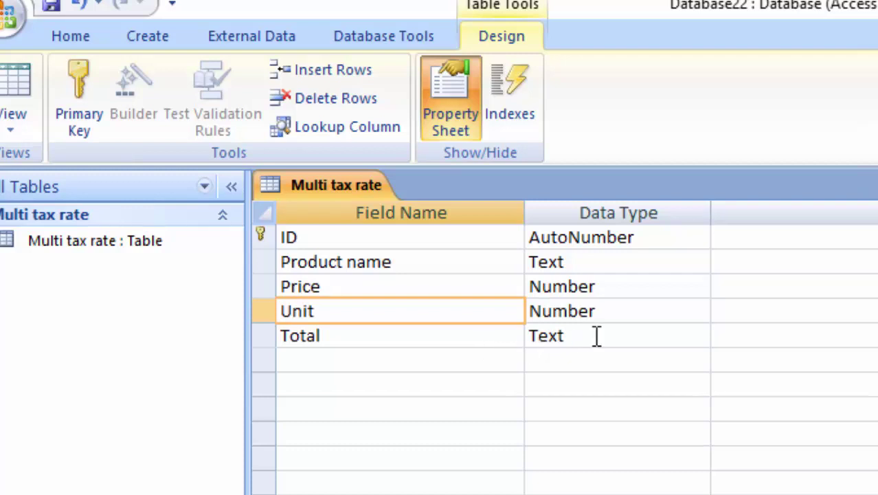
left_click(672, 337)
left_click(699, 335)
left_click(663, 412)
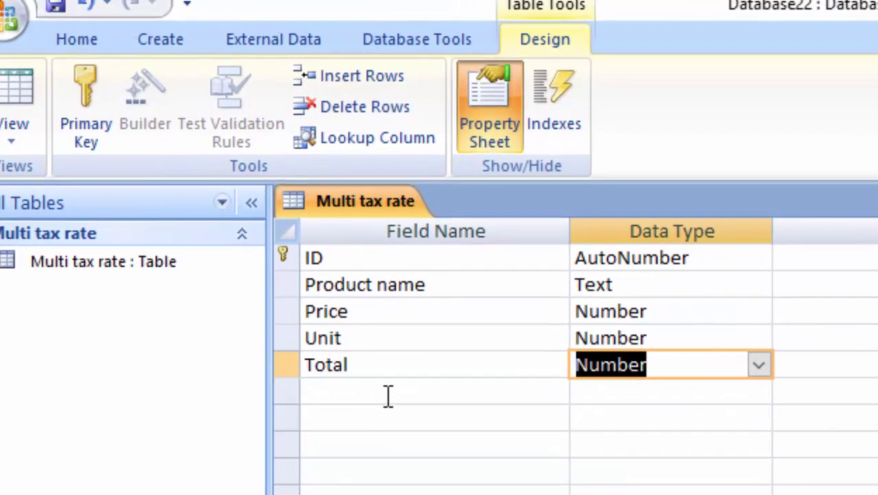
- Add a Tax in Percent field of type Number
left_click(370, 368)
type("T")
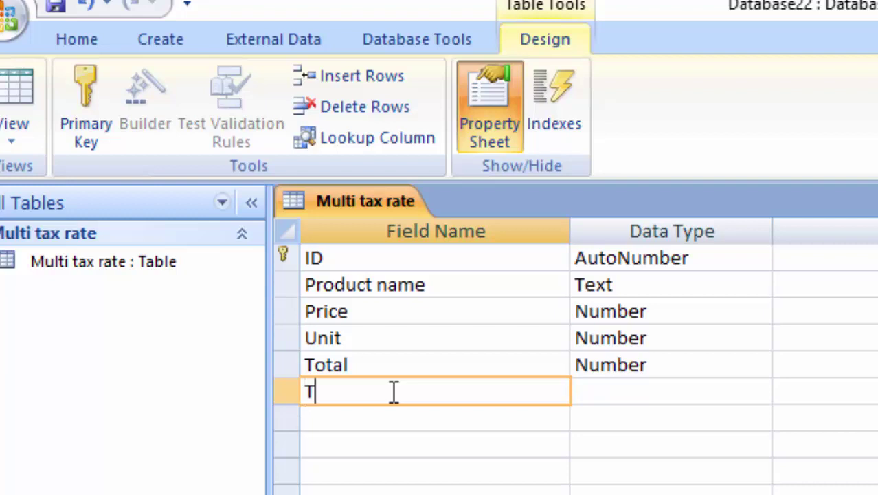
type("ax ")
type("in P")
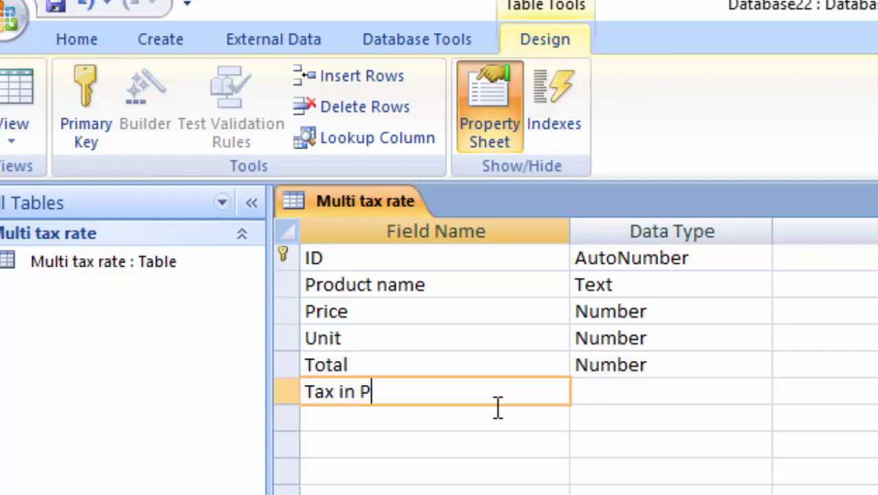
type("ercen")
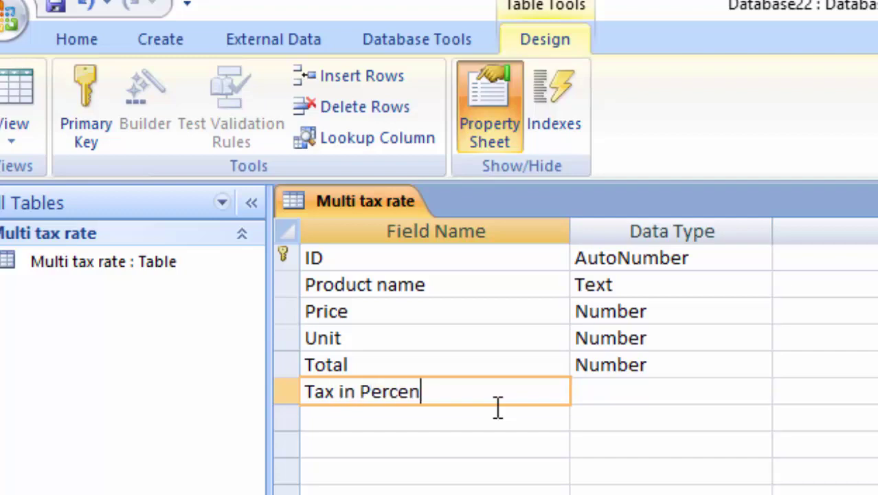
type("t")
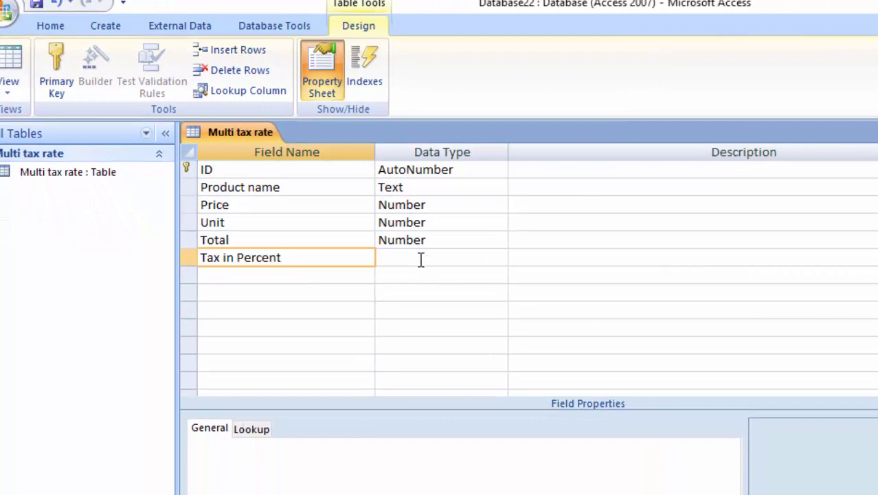
left_click(559, 342)
left_click(496, 256)
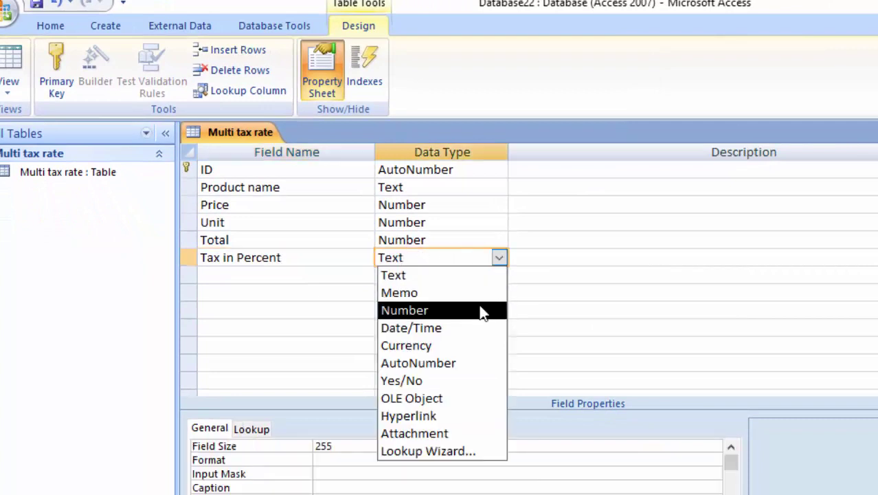
left_click(402, 307)
- Add a Tax Amount Number field, then switch to Datasheet View
left_click(299, 274)
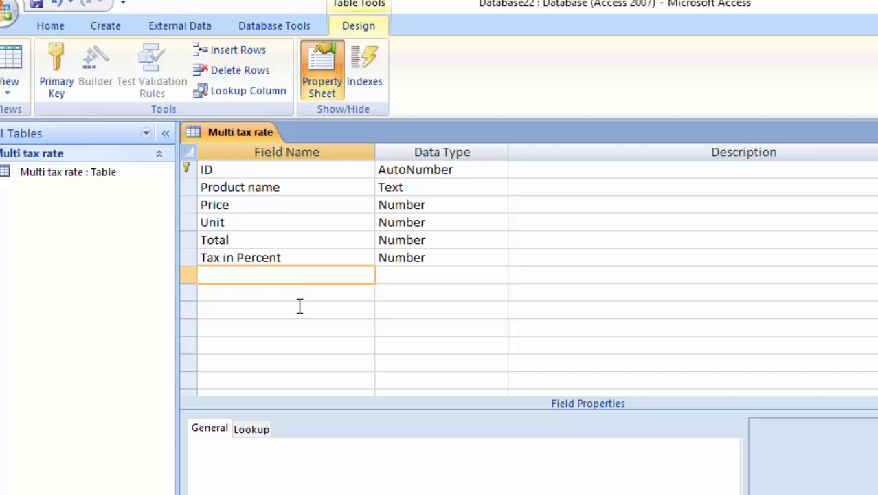
type("Tax")
type(" Amoun")
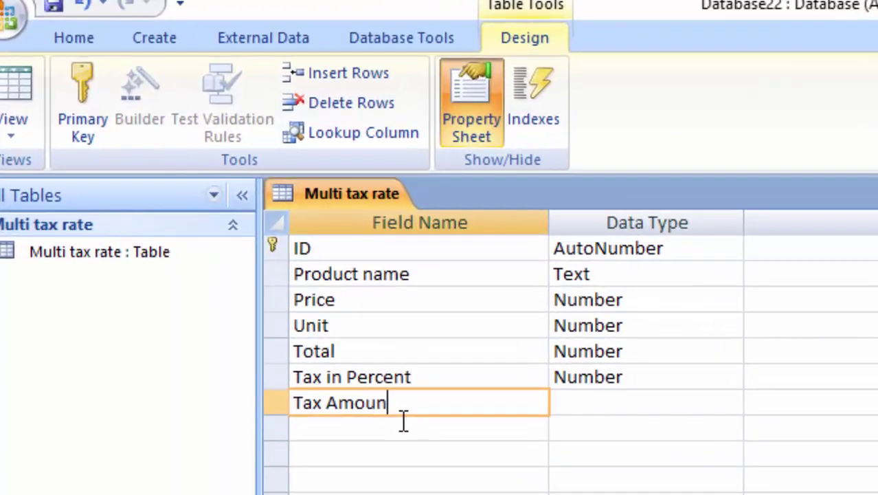
type("t")
left_click(604, 402)
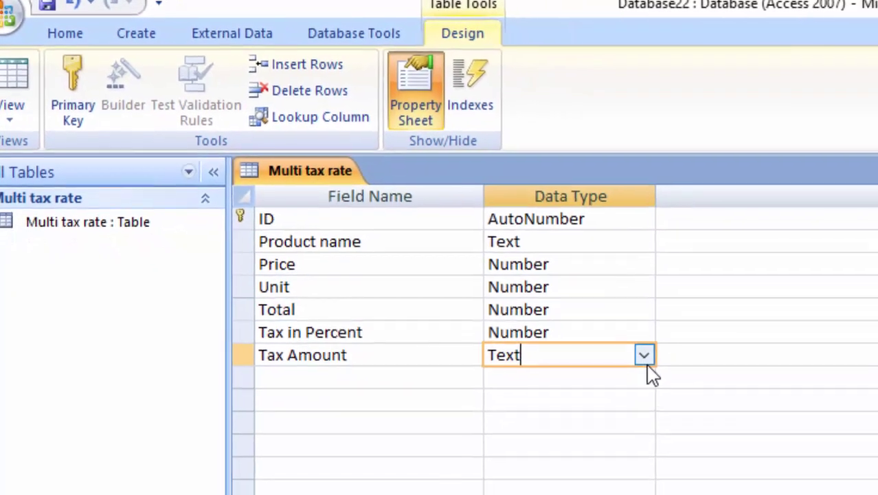
left_click(643, 355)
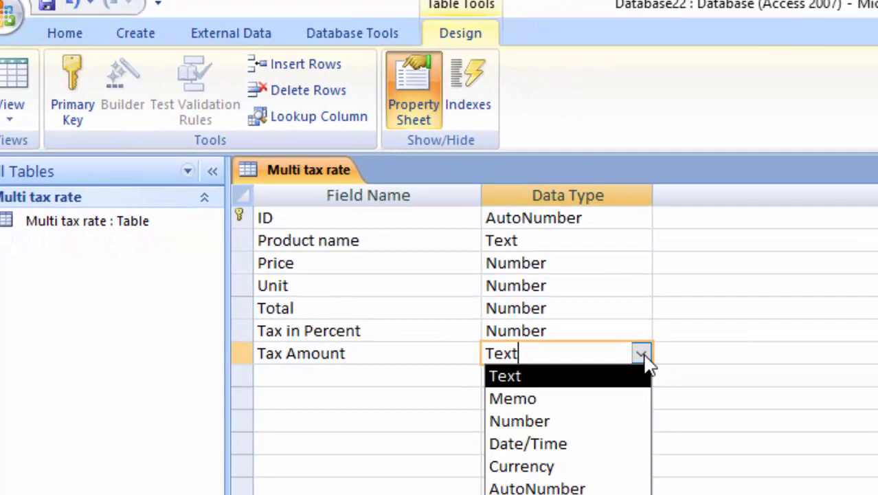
left_click(587, 422)
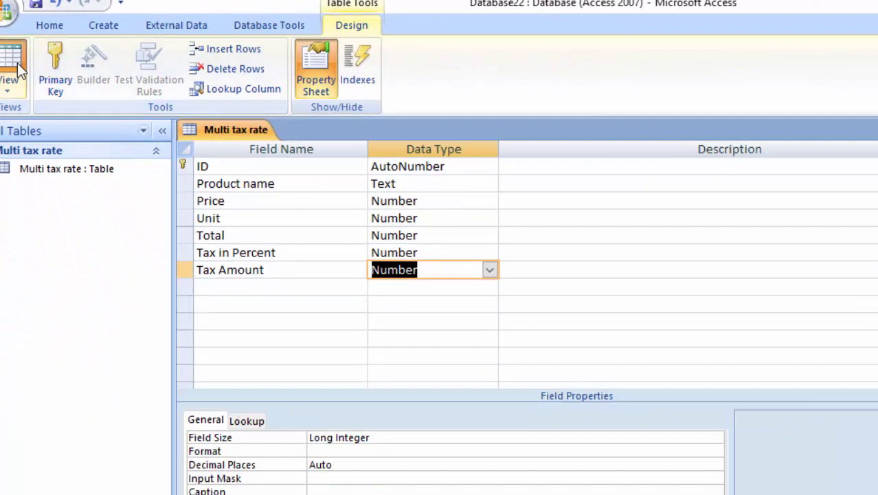
left_click(17, 62)
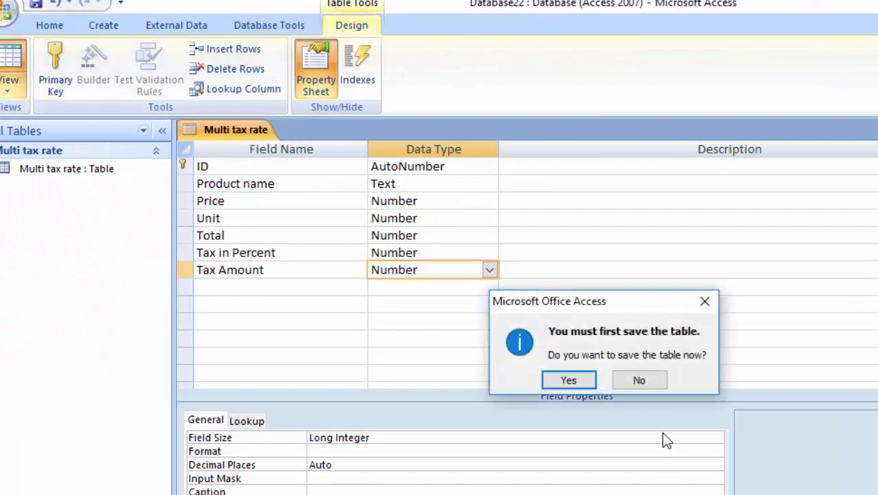
- Save the table, autofit the Product name column, and return to Design View
left_click(568, 380)
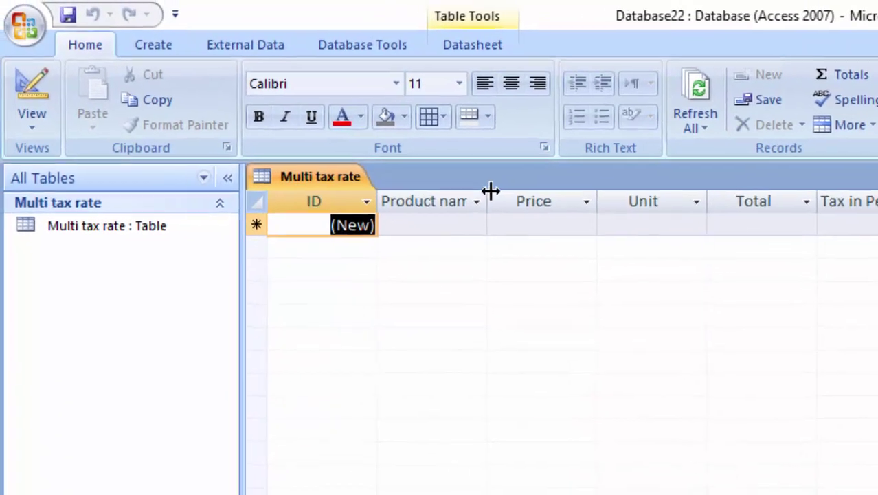
double_click(491, 202)
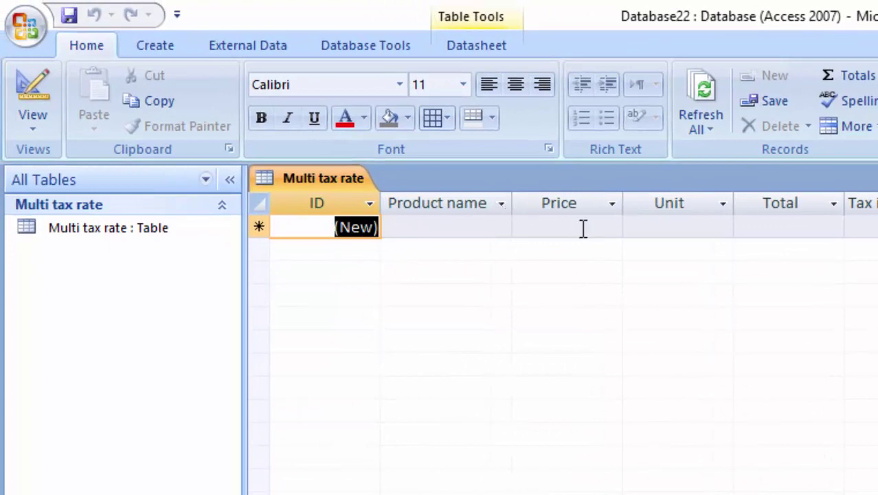
left_click(743, 225)
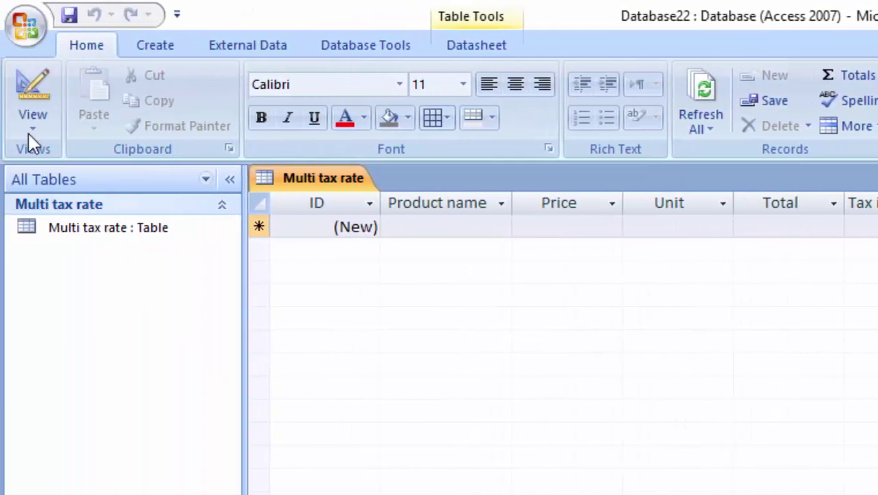
left_click(32, 123)
left_click(103, 320)
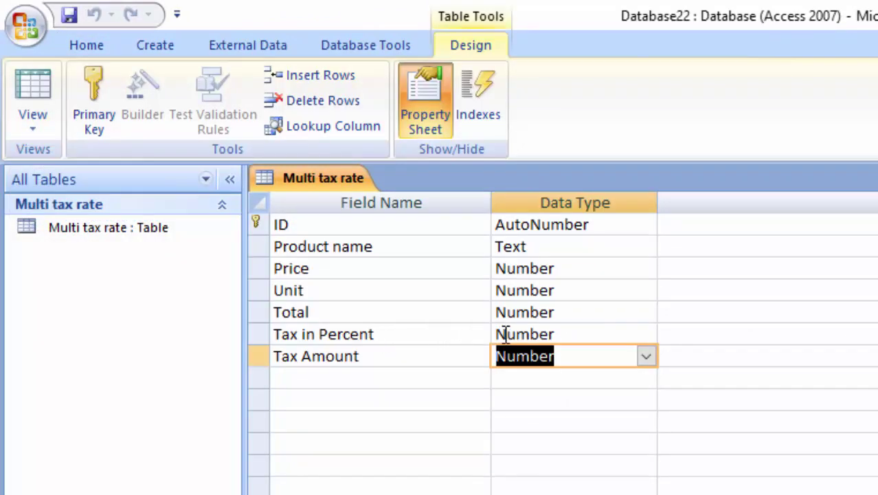
- Run the Lookup Wizard on Tax in Percent, choosing to type the values yourself
left_click(567, 334)
left_click(646, 334)
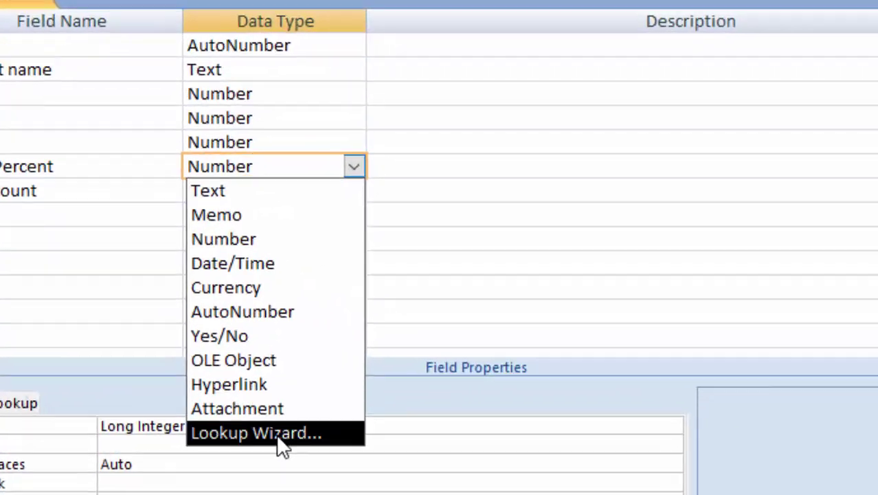
left_click(279, 432)
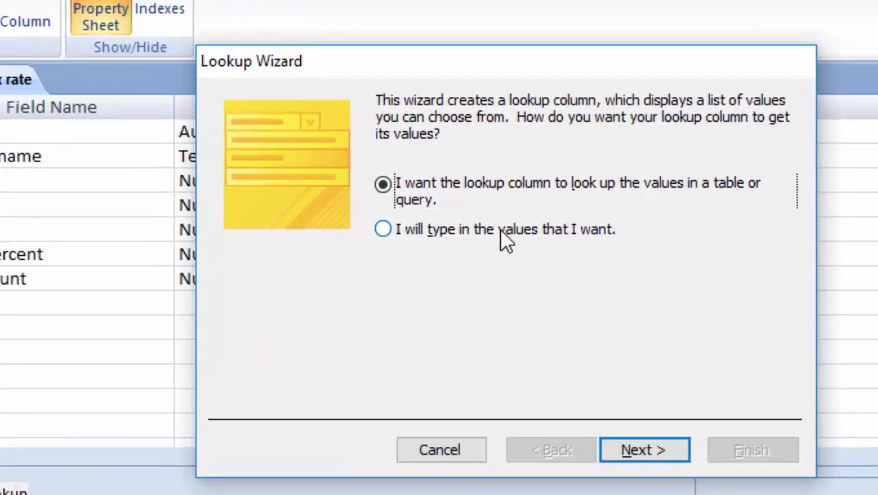
left_click(501, 229)
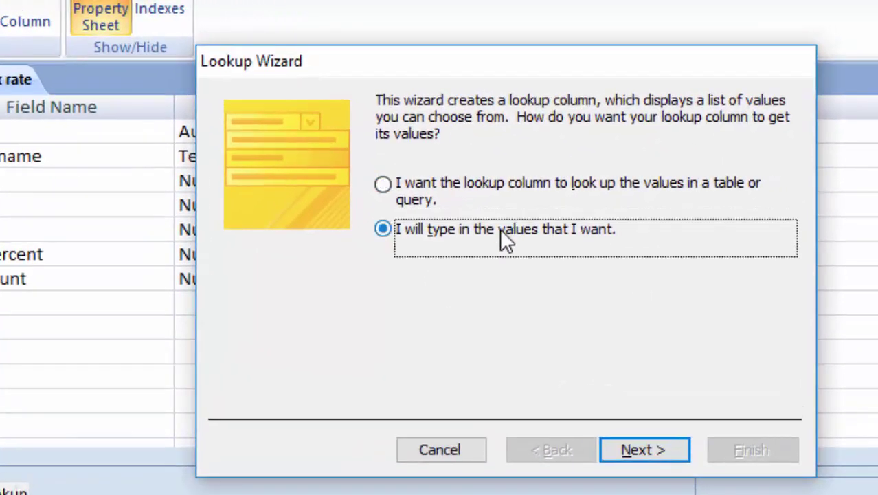
left_click(630, 453)
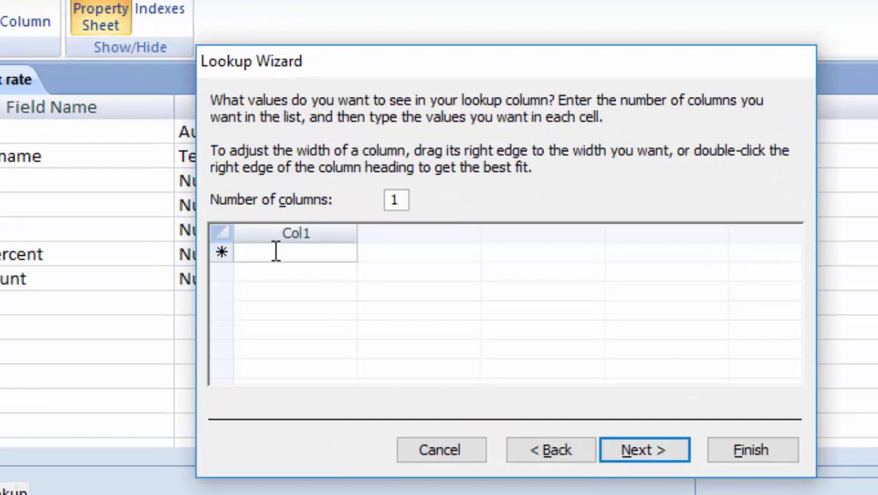
- Enter the lookup values 10, 25 and 28 and finish the wizard
left_click(275, 252)
type("10")
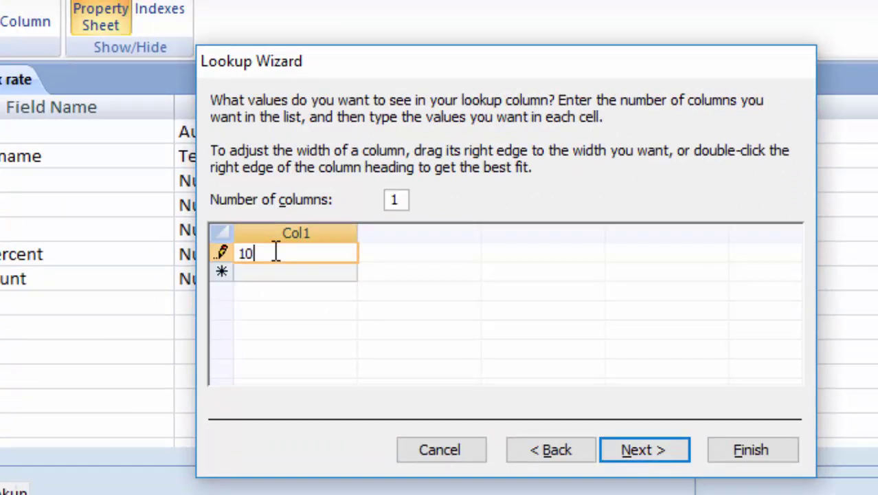
key("Return")
type("25")
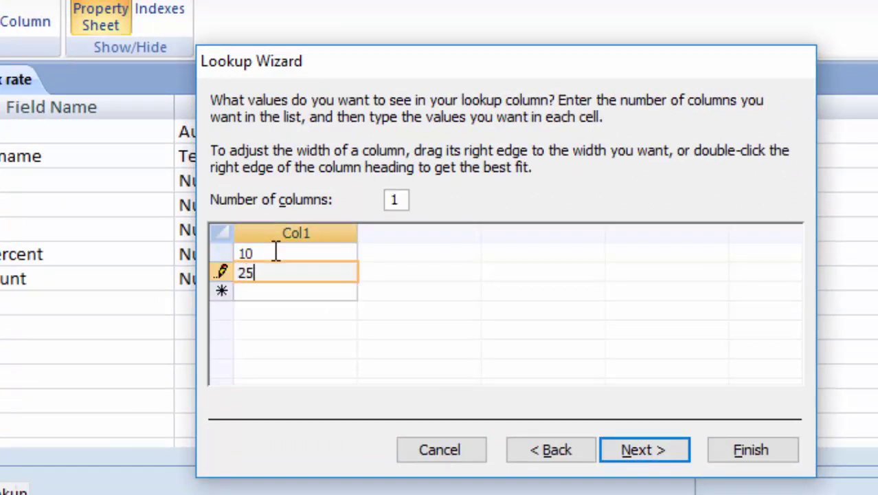
key("Return")
type("28")
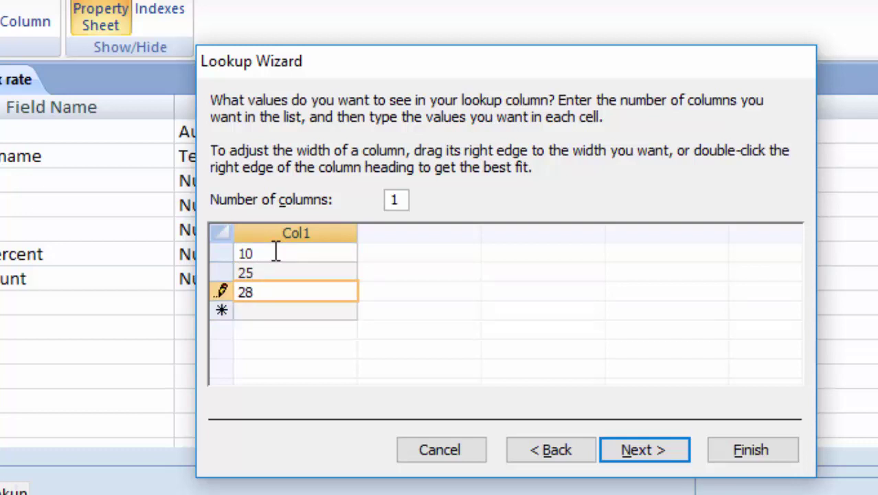
left_click(672, 459)
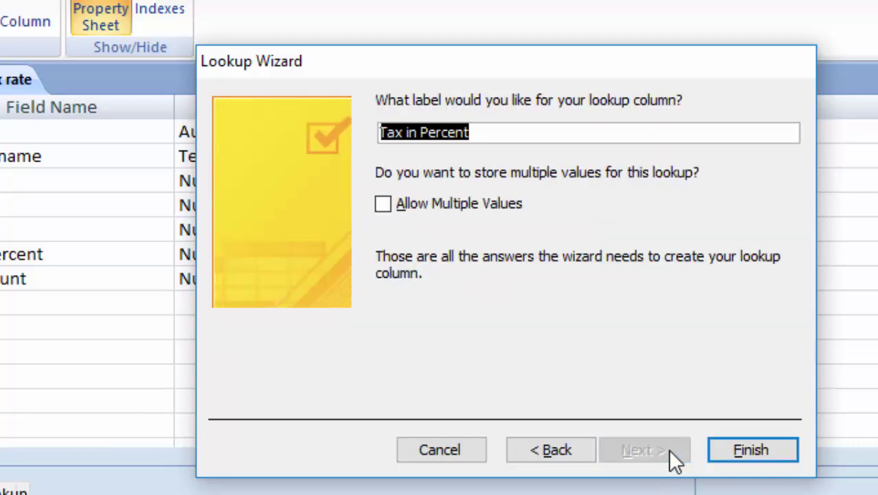
left_click(749, 453)
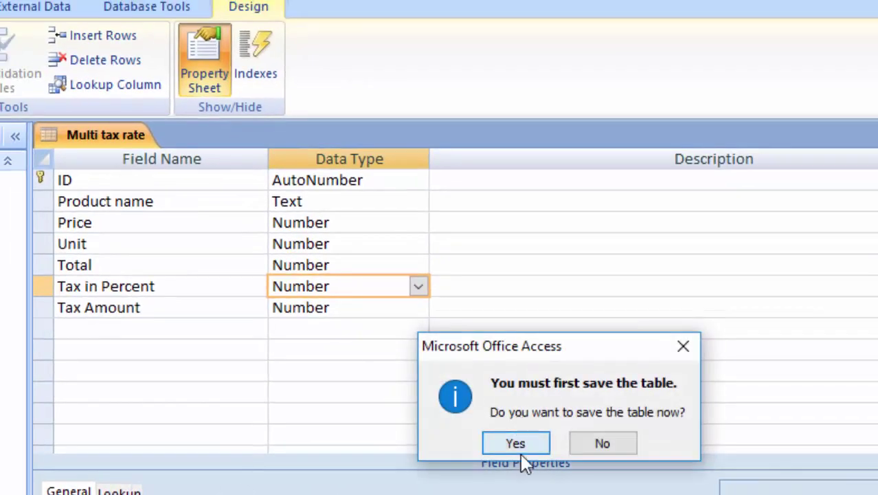
- Save the table, enter Redmi mobile priced 7800 with 60 units, and autofit Tax in Percent
left_click(520, 448)
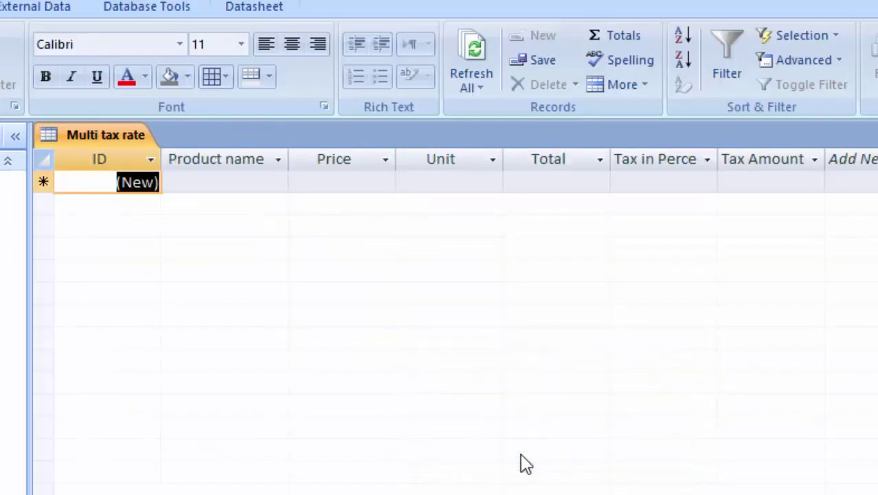
left_click(225, 185)
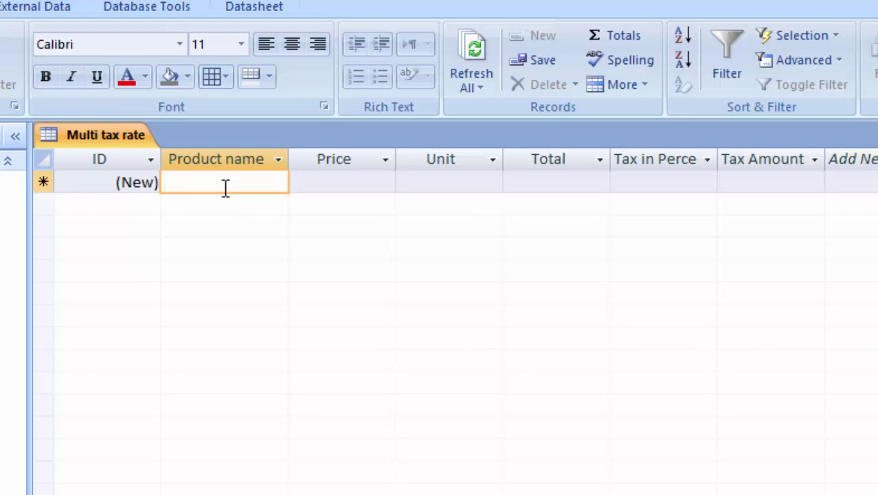
type("Redmi ")
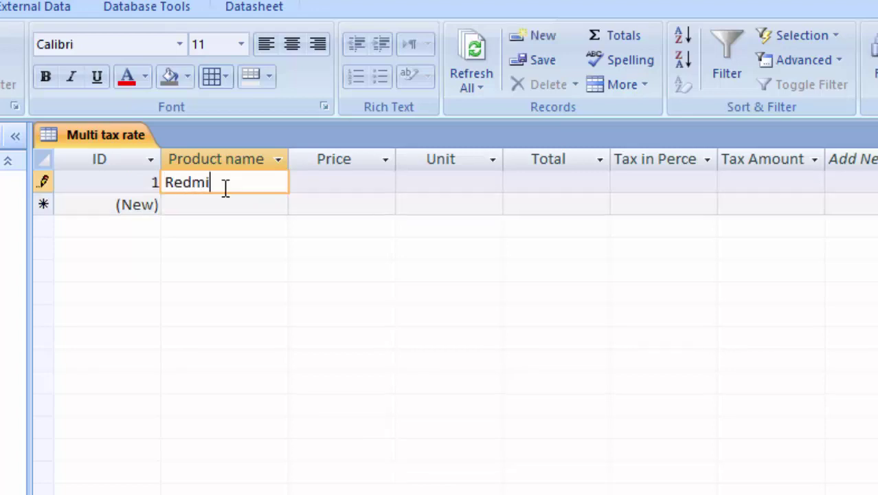
type("mob")
type("ile")
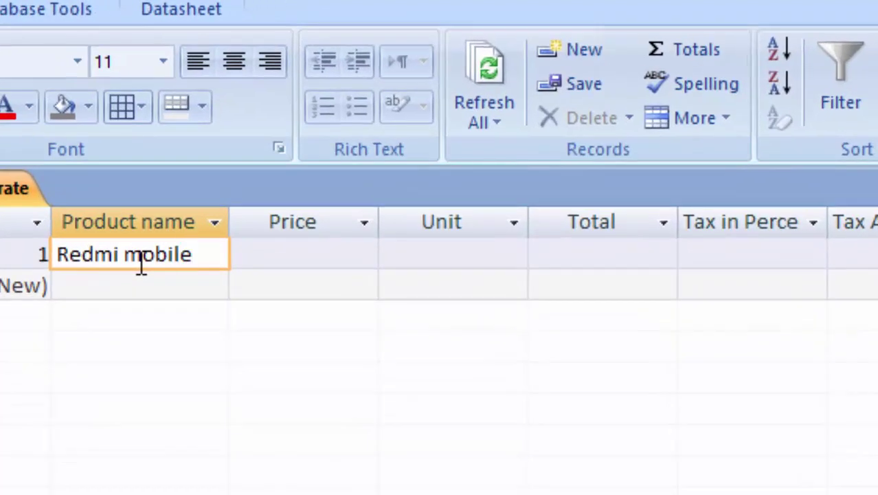
left_click(247, 251)
type("7800")
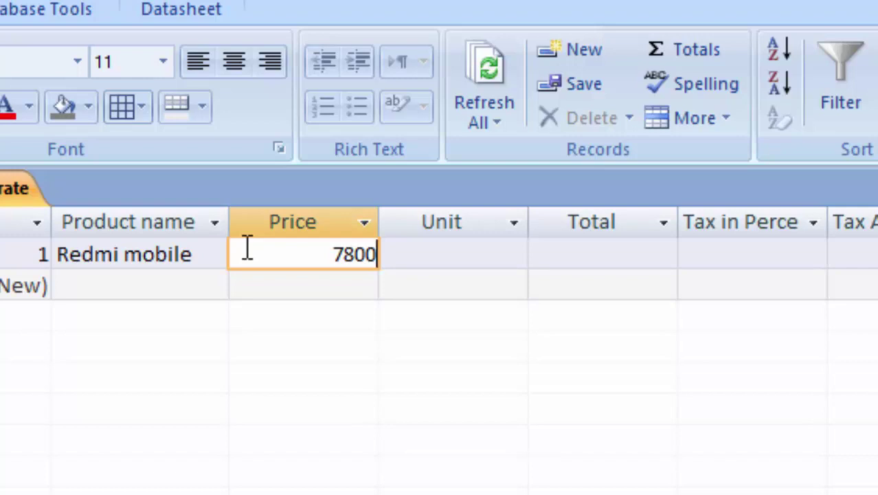
type("60")
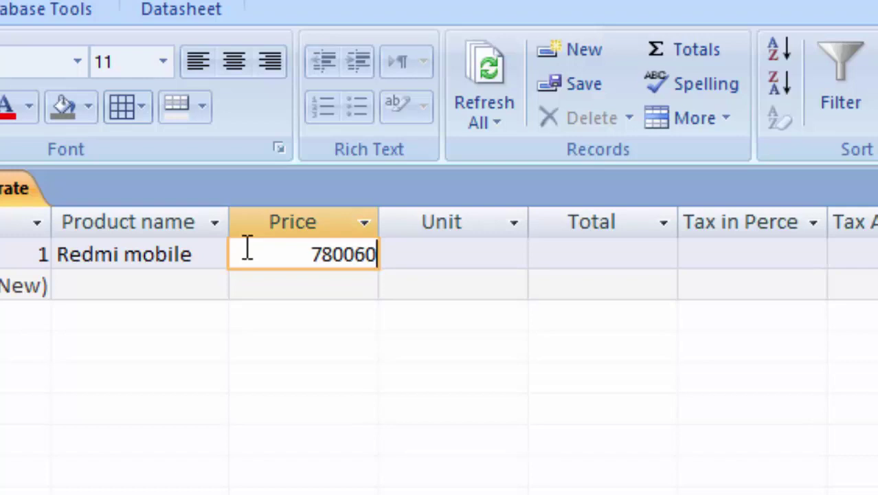
key("BackSpace")
key("BackSpace")
key("Tab")
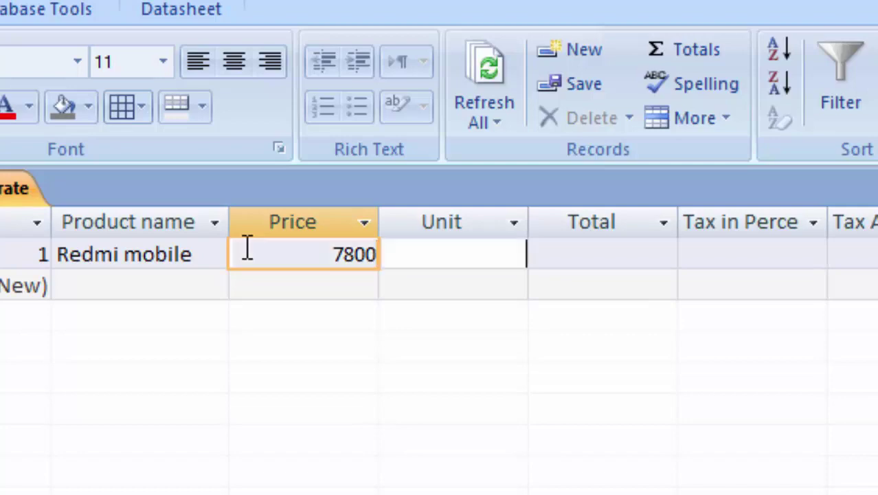
type("60")
key("Tab")
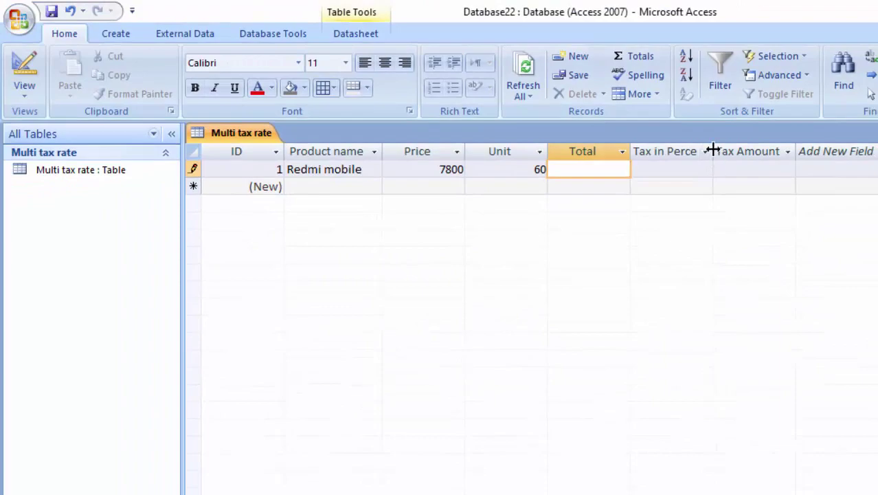
double_click(713, 150)
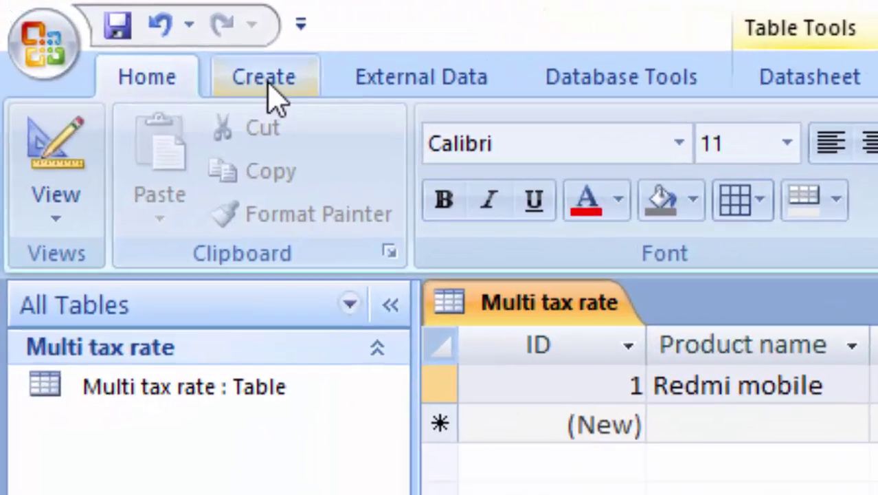
- Create a new query in Design view using the Multi tax rate table
left_click(269, 88)
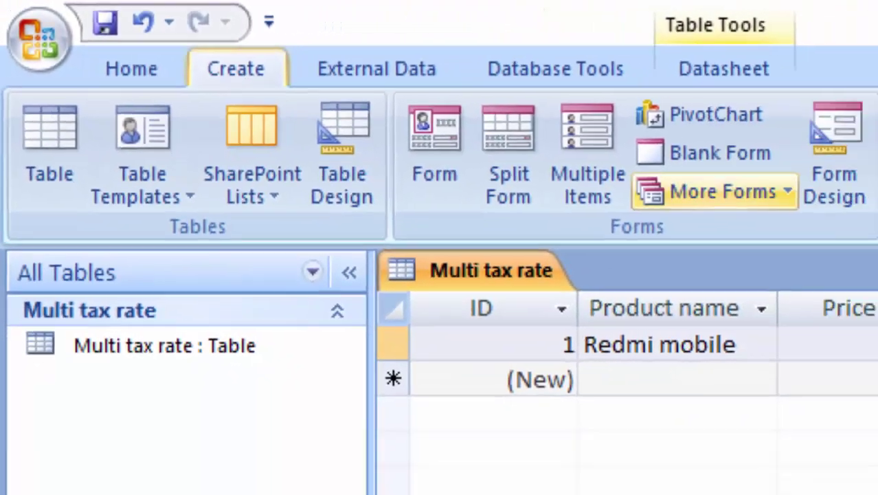
left_click(685, 92)
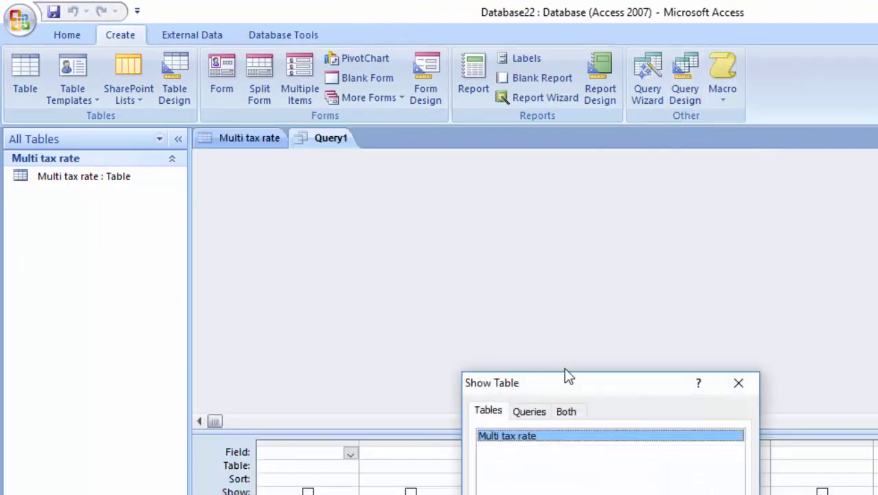
left_click_drag(567, 377, 545, 186)
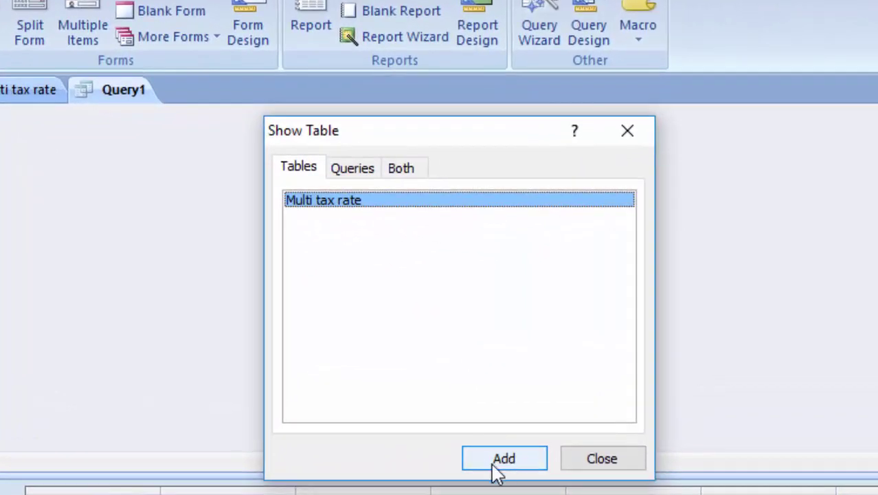
left_click(493, 462)
left_click(596, 460)
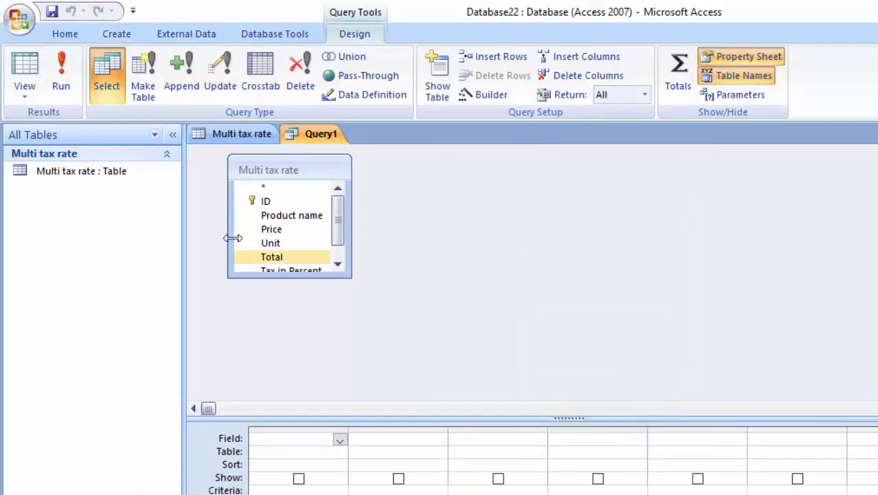
- Add ID, Product name, Price, Unit, Total, Tax in Percent and Tax Amount to the grid
left_click(273, 201)
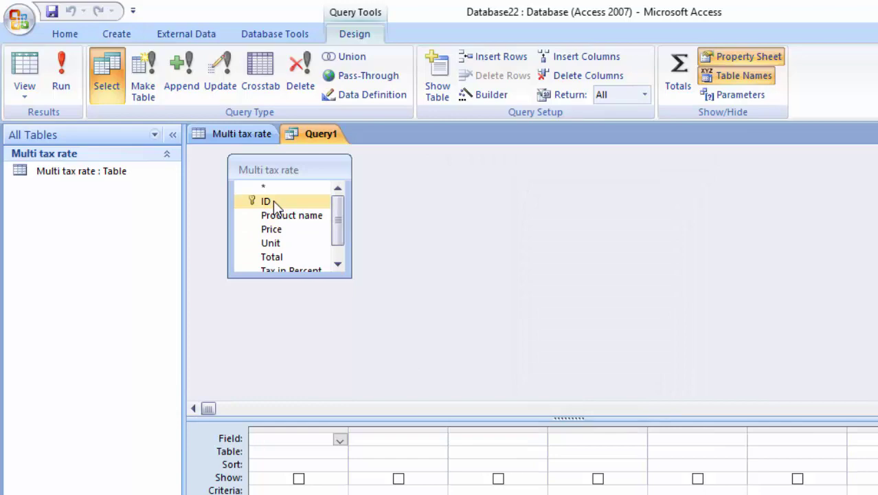
double_click(273, 200)
left_click(279, 216)
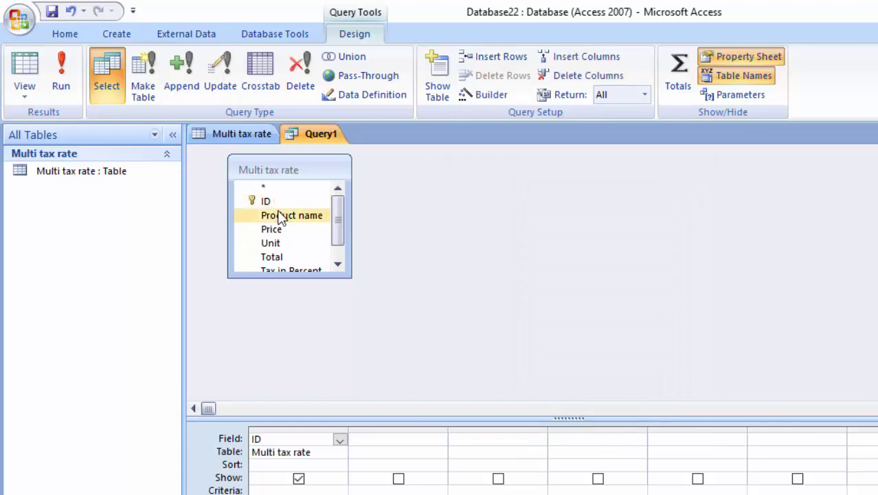
double_click(280, 216)
left_click(280, 230)
double_click(280, 230)
left_click(282, 244)
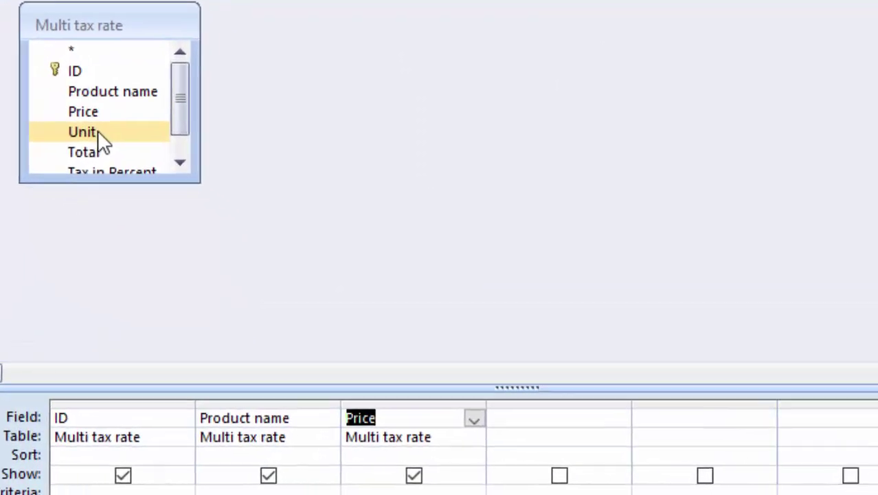
double_click(98, 130)
left_click(103, 144)
double_click(104, 144)
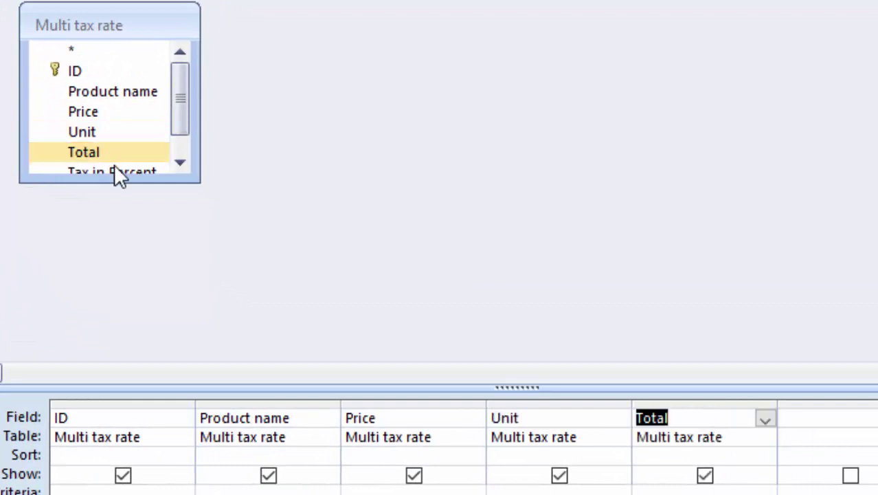
double_click(136, 172)
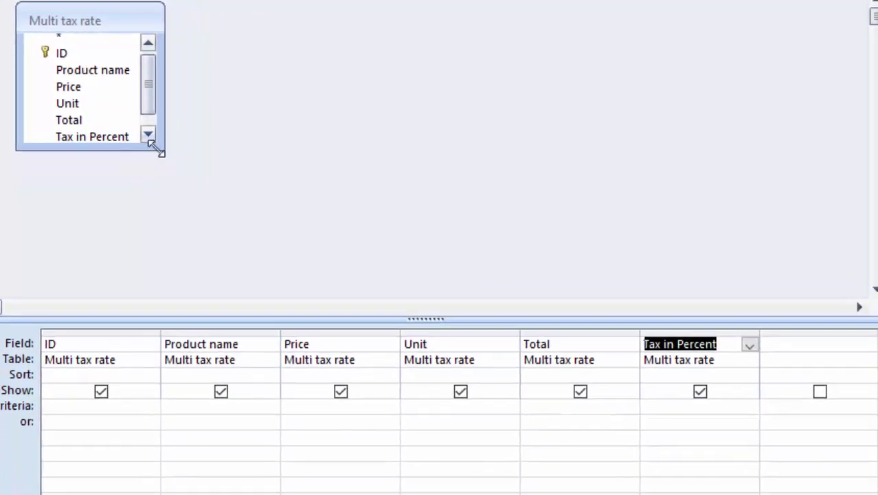
left_click(148, 134)
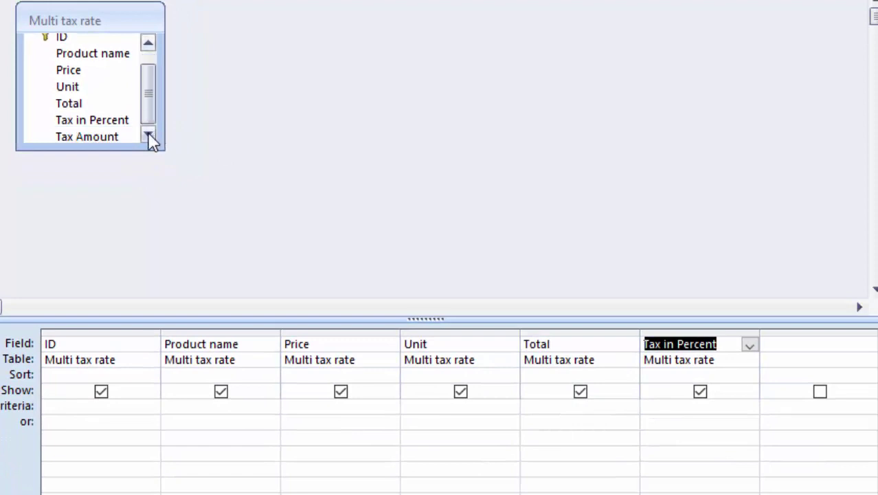
double_click(110, 135)
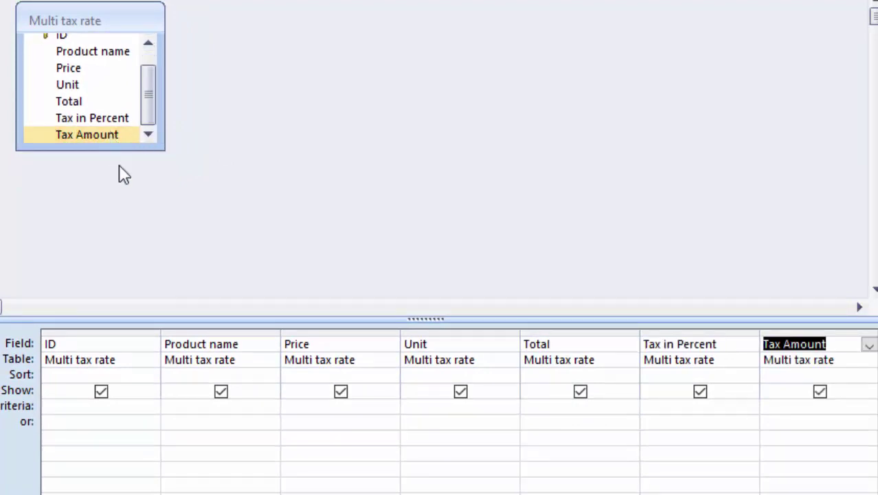
left_click(570, 344)
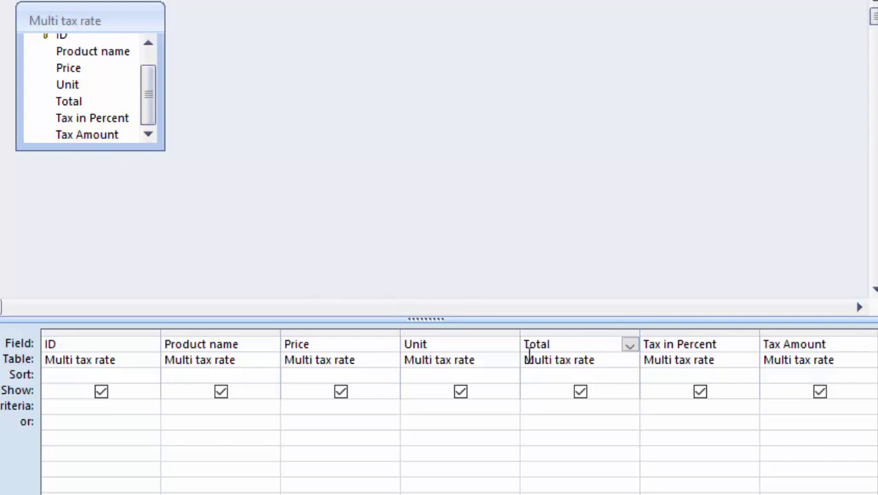
- Append :[Price]*[Unit] to the Total column and check it in the Zoom box
type(":[")
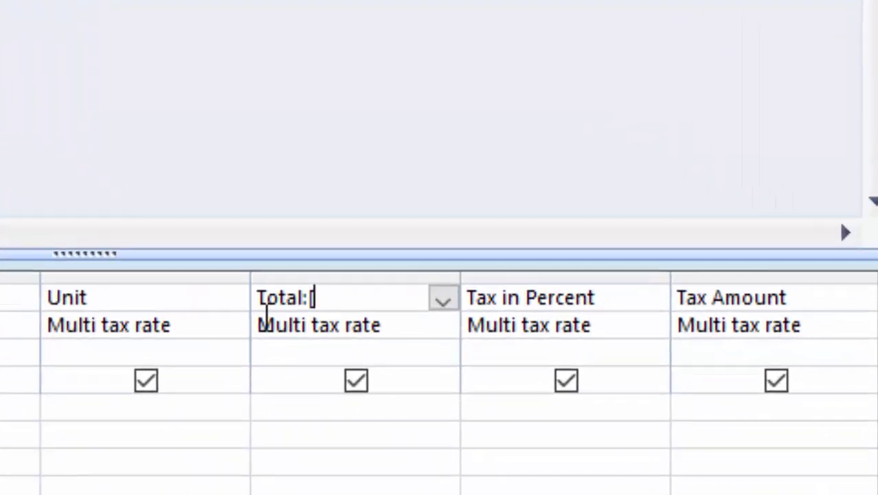
type("Pric")
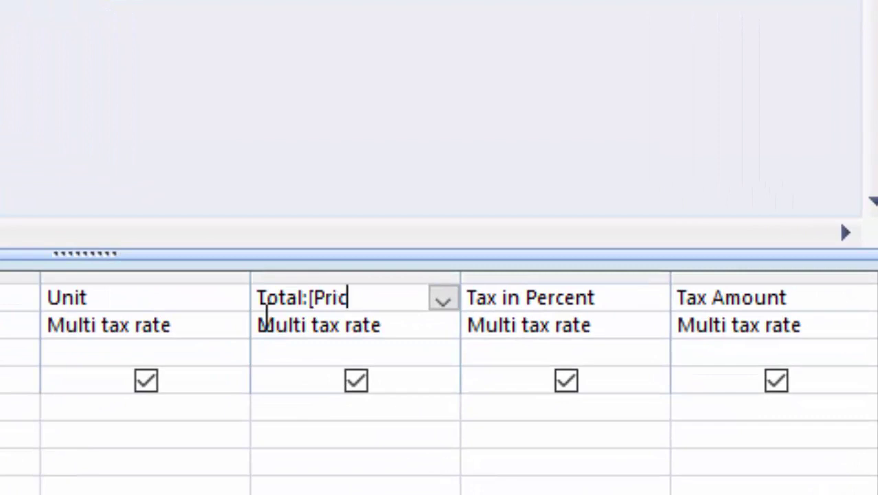
type("e]*")
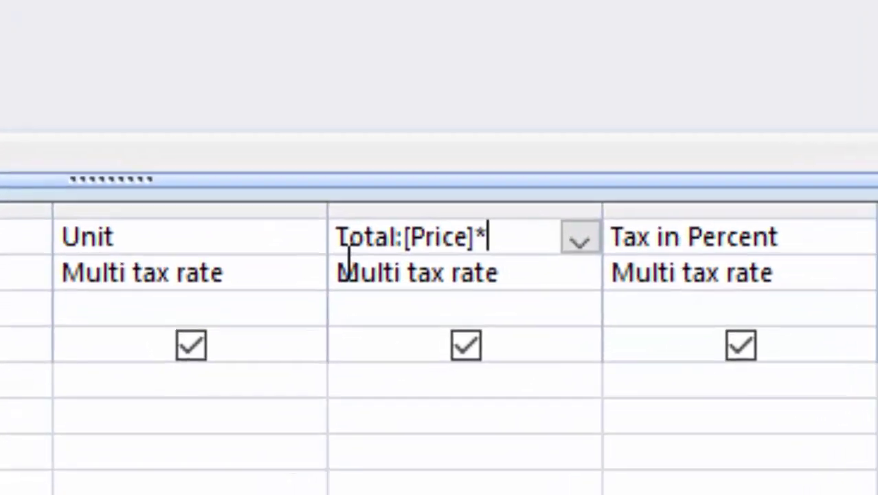
type("[")
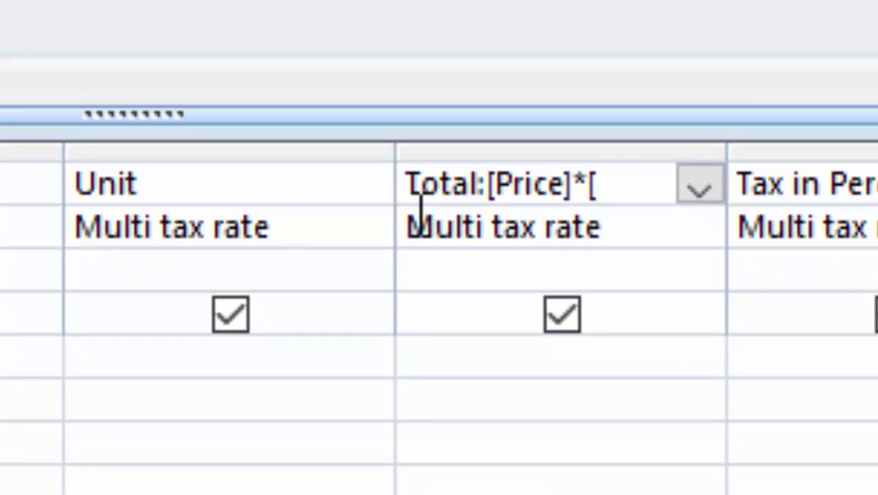
type("Un")
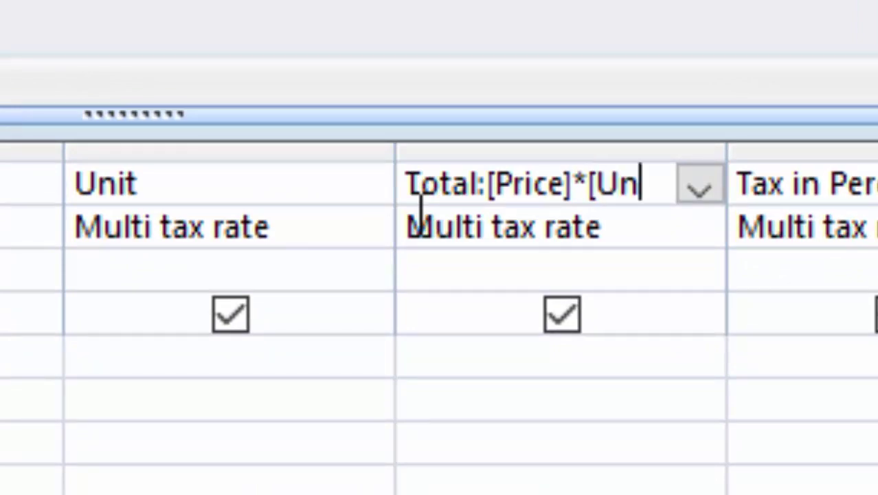
type("it]")
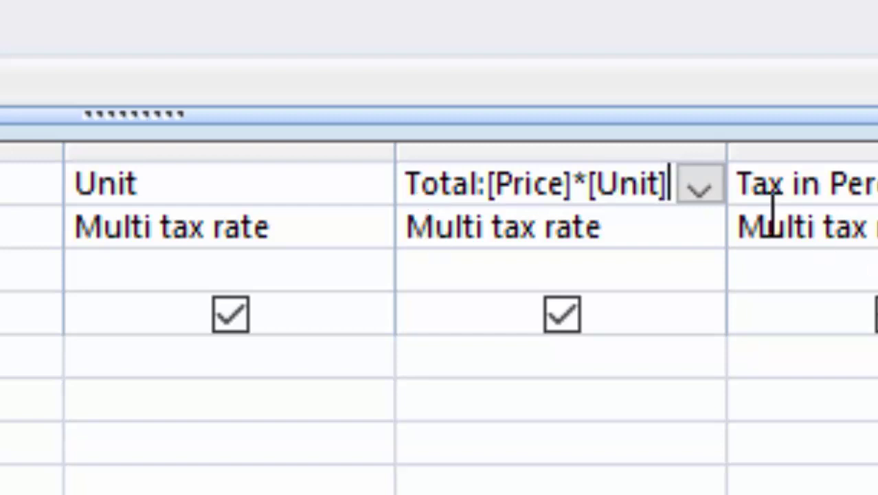
right_click(669, 170)
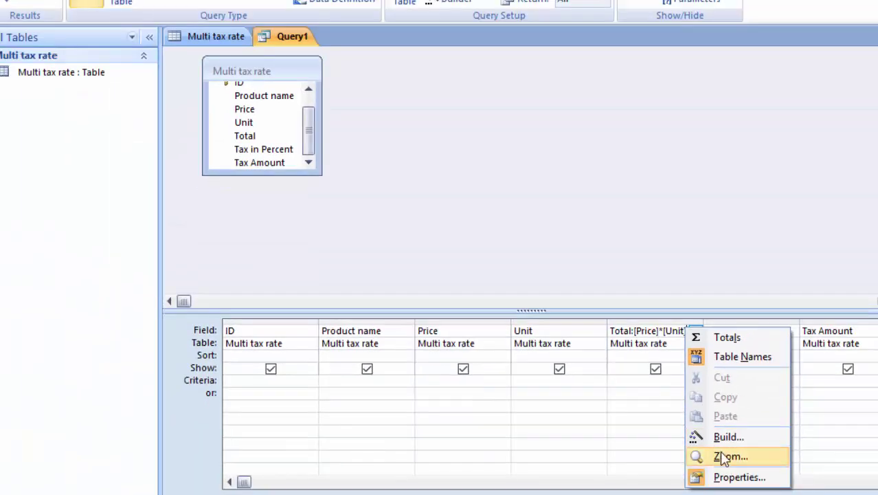
left_click(742, 477)
left_click(389, 126)
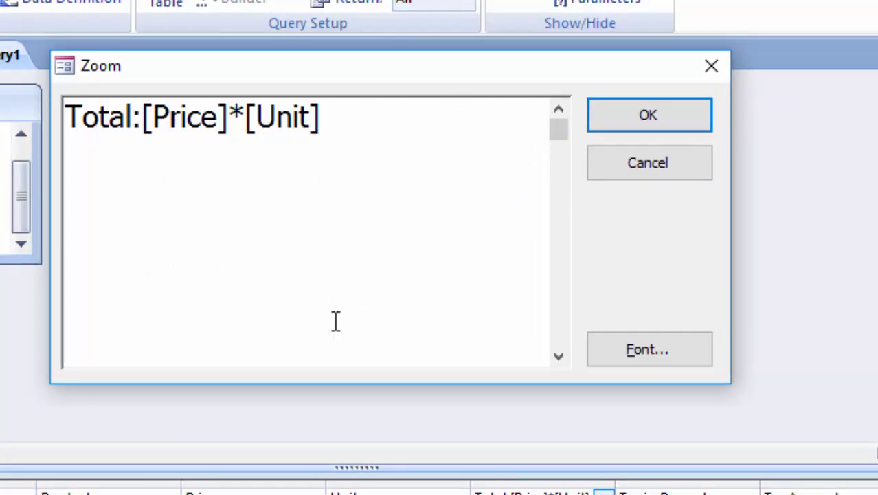
left_click(612, 121)
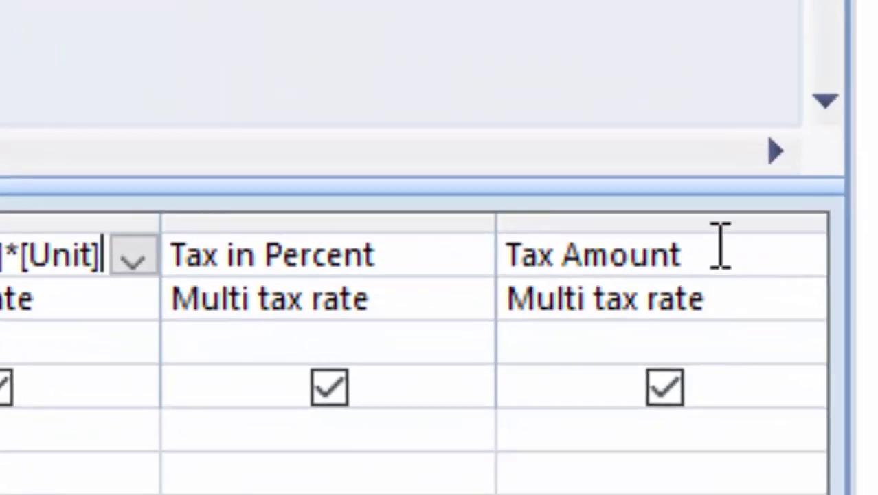
- In the Zoom box, append :[Total]*[Tax in Percent]/100 to the Tax Amount column
key("Tab")
key("Tab")
left_click(386, 265)
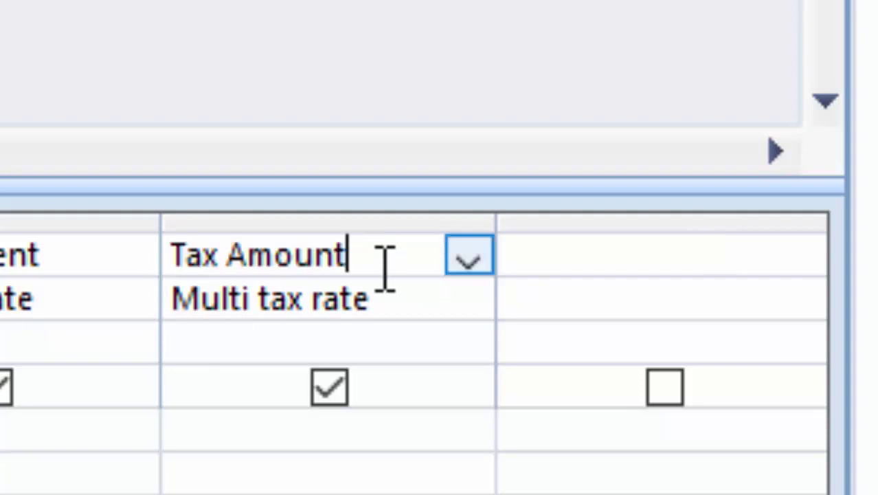
right_click(386, 265)
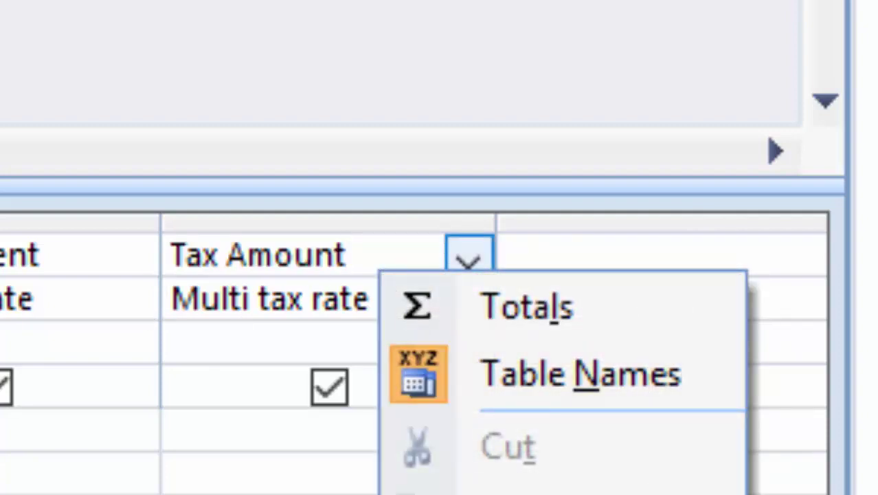
key("shift+F2")
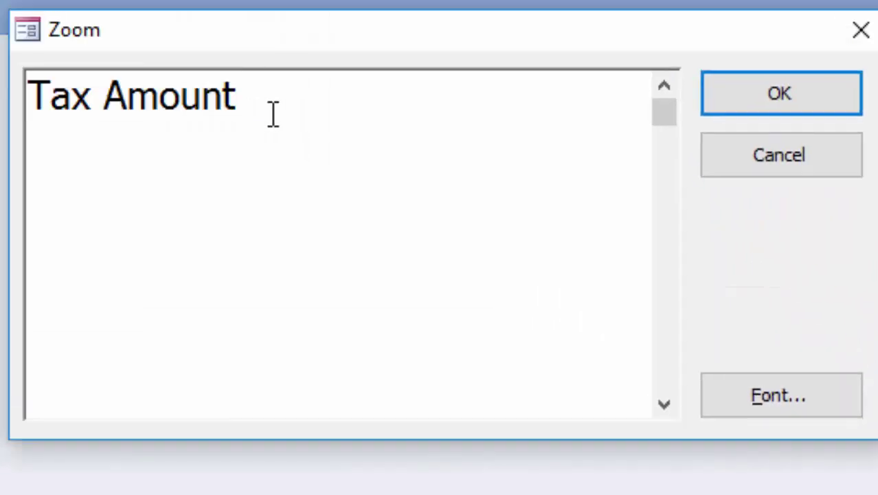
type(":[")
type("Total")
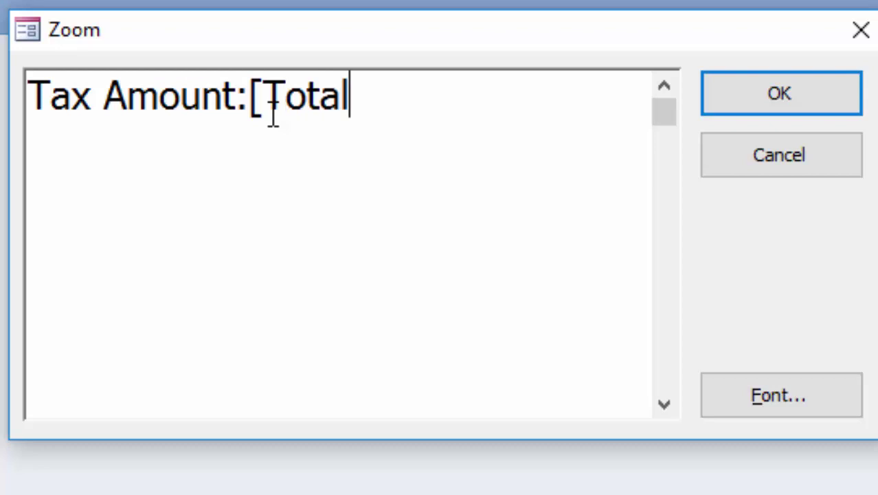
type("]*")
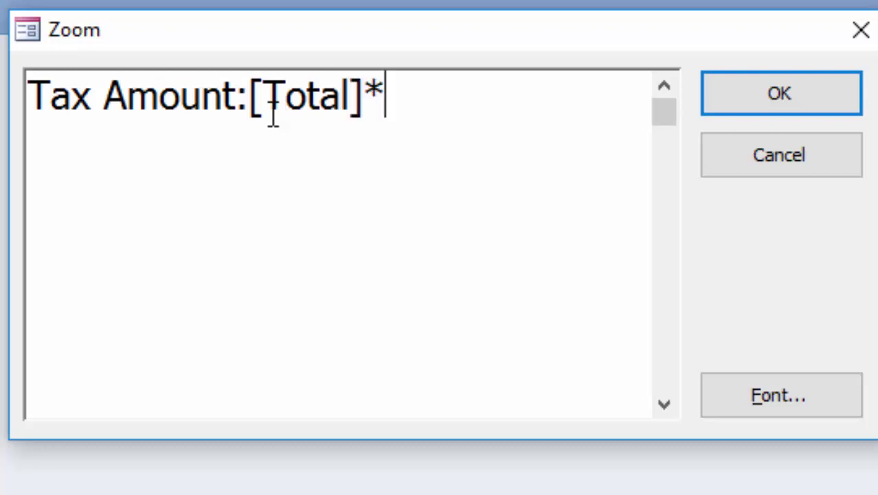
type("[")
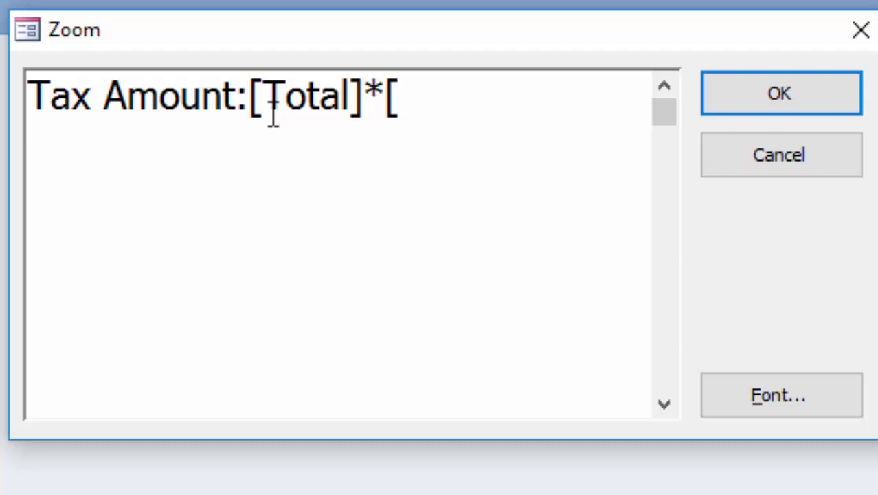
type("Tax ")
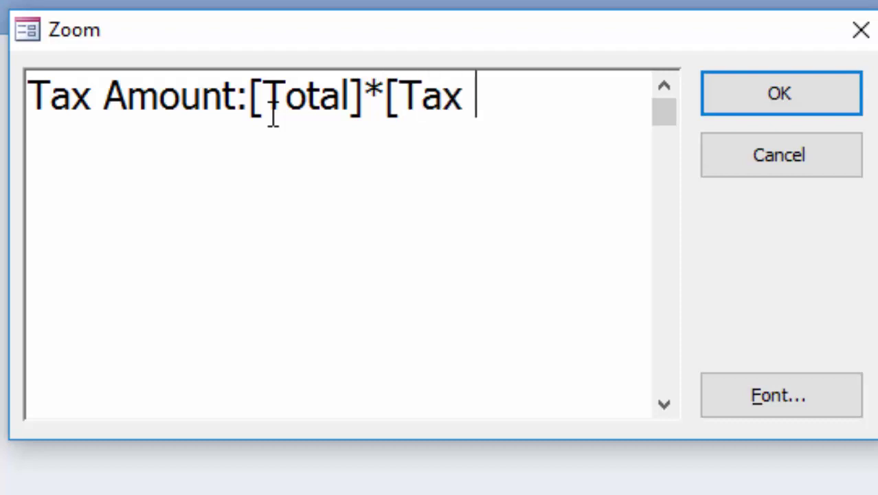
type("in Pe")
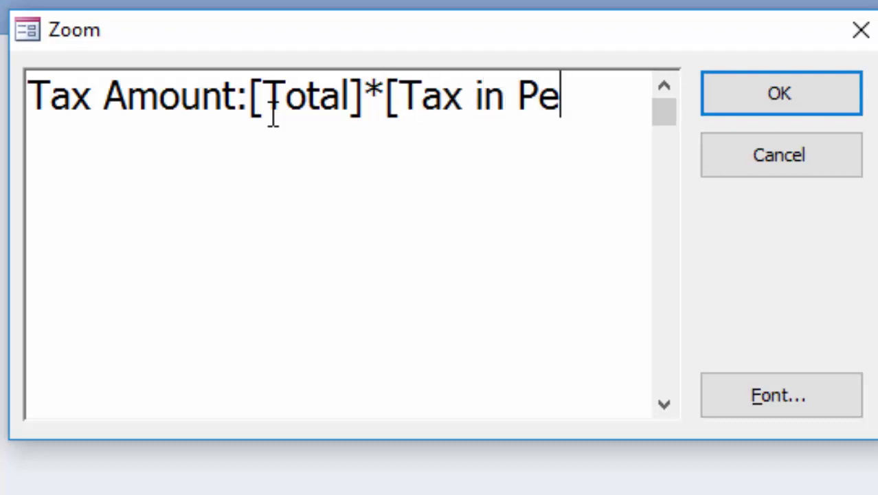
type("rcent]")
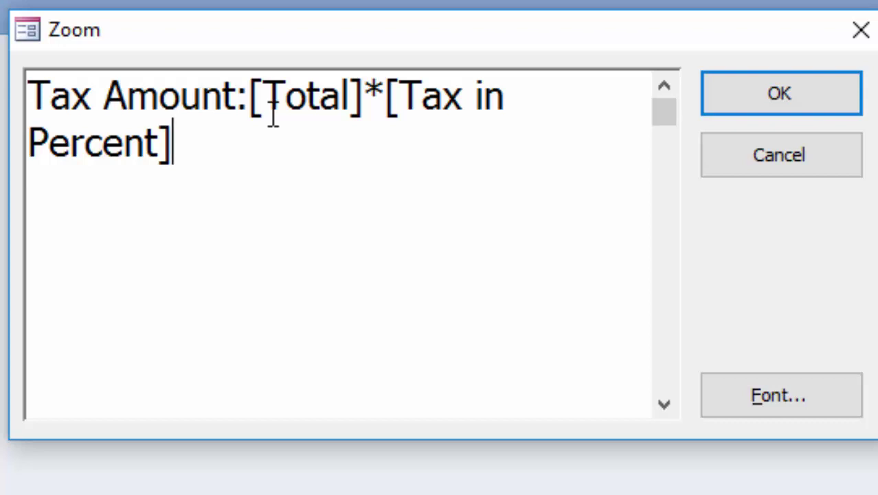
type("/1")
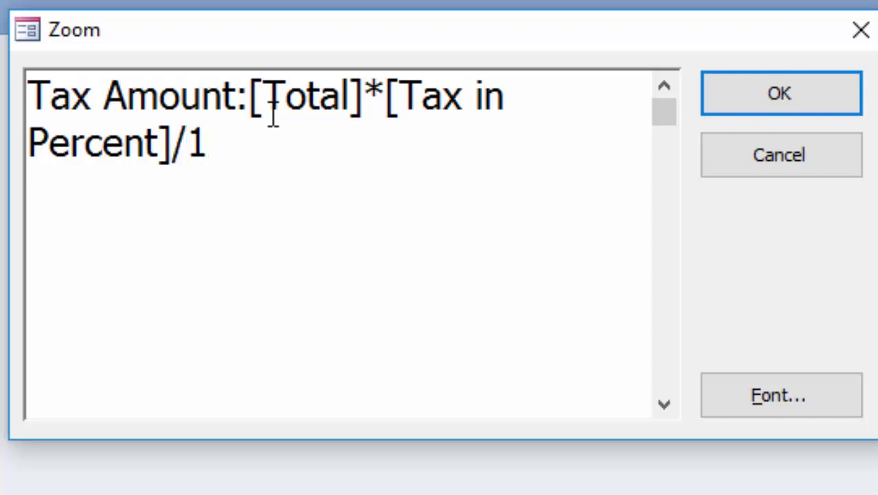
type("00")
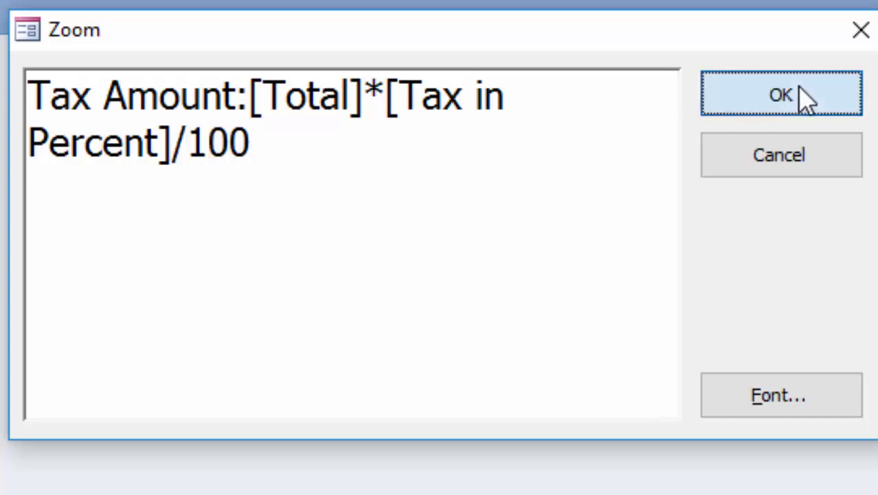
left_click(804, 96)
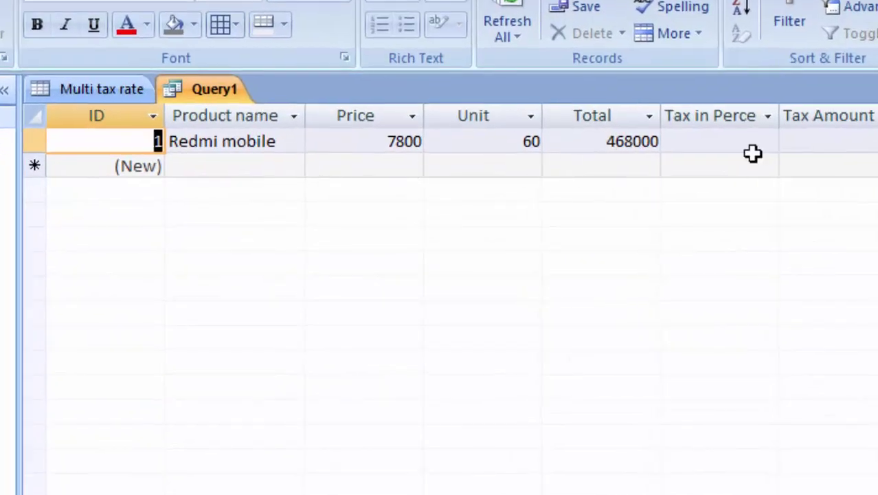
- Widen Tax in Percent and choose 28 for Redmi mobile, giving Tax Amount 131040
left_click_drag(781, 115, 801, 114)
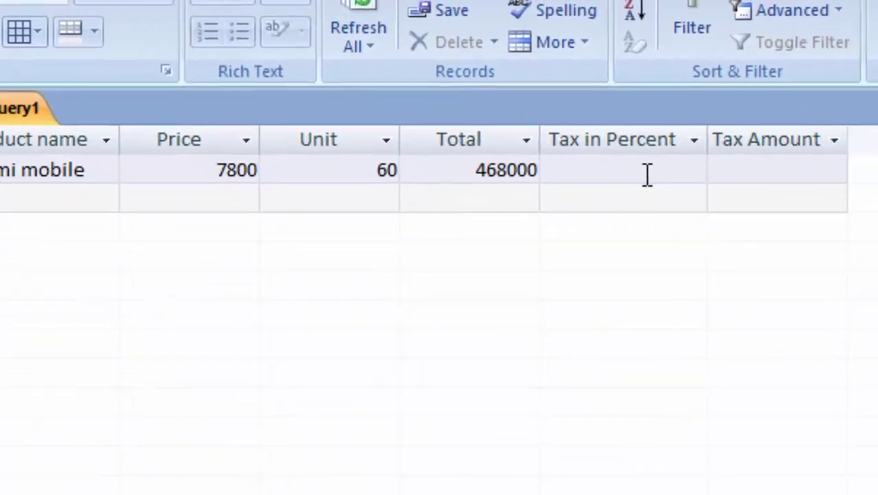
left_click(753, 140)
left_click(581, 204)
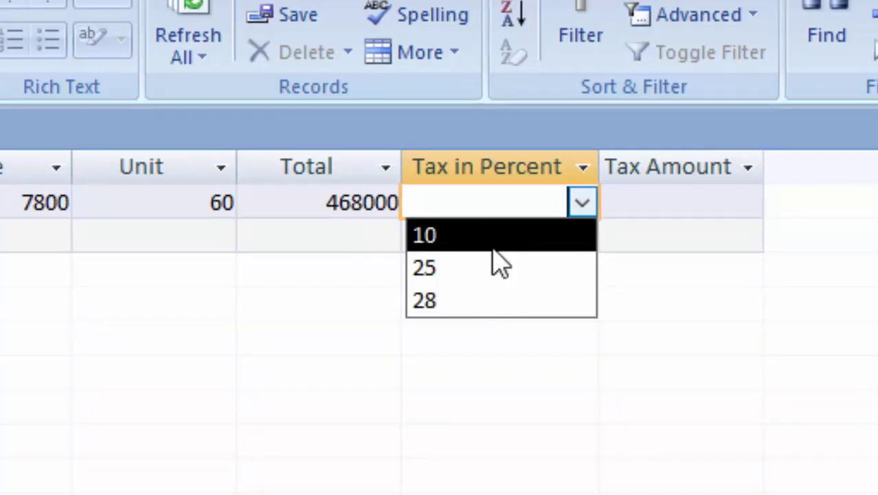
left_click(498, 302)
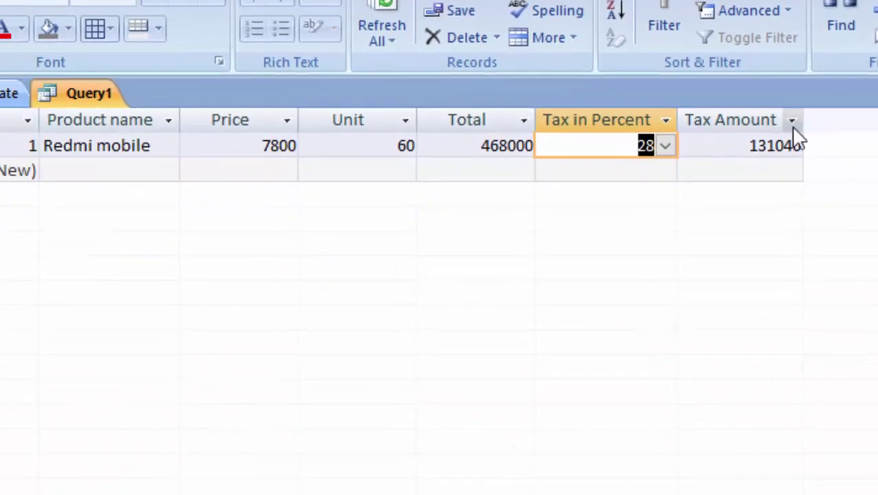
left_click(112, 171)
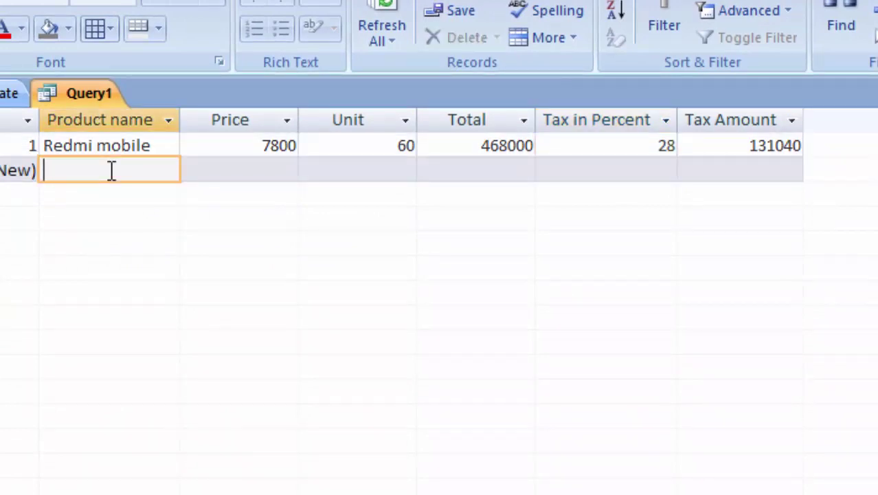
- Finish typing the Java Books product name and its price in record 2
type("Java ")
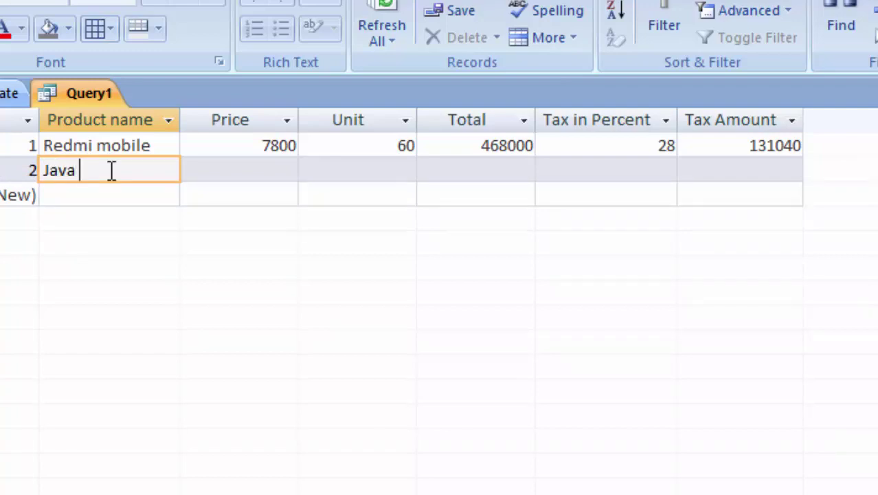
type("Books")
left_click(219, 167)
type("7")
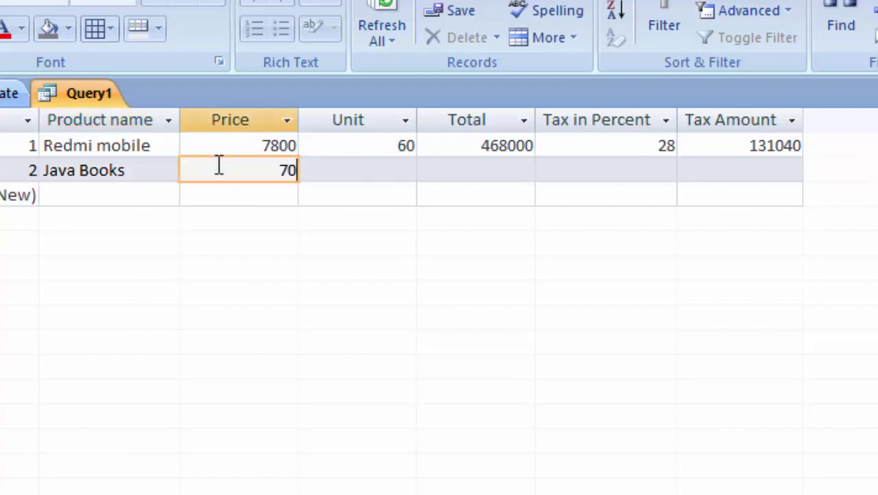
type("0")
key("Tab")
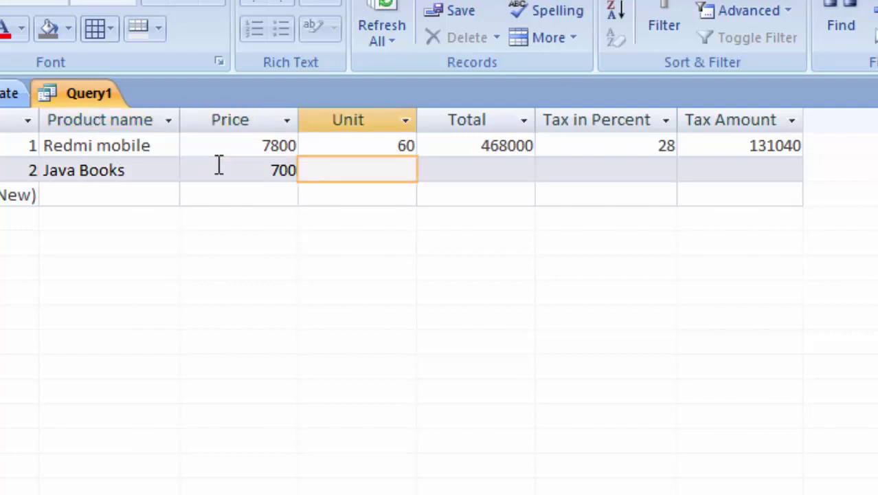
type("40")
- Set Java Books' Tax in Percent to 10, giving a Tax Amount of 2800
key("Tab")
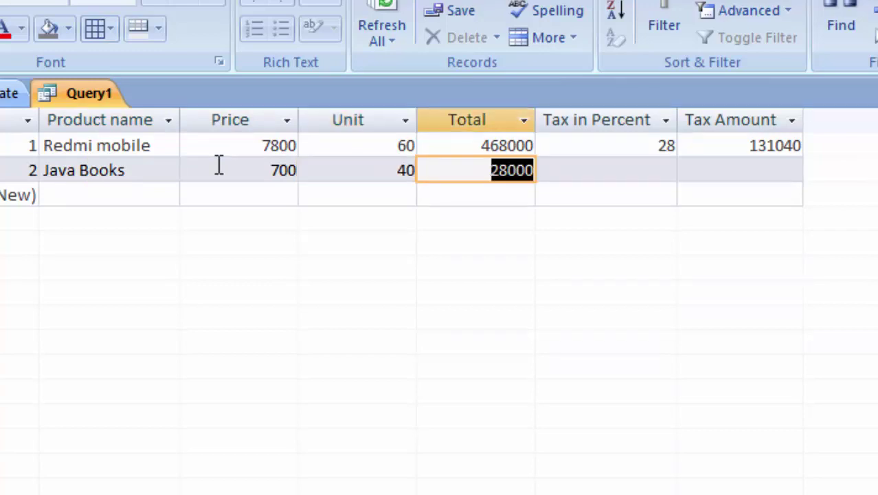
left_click(615, 175)
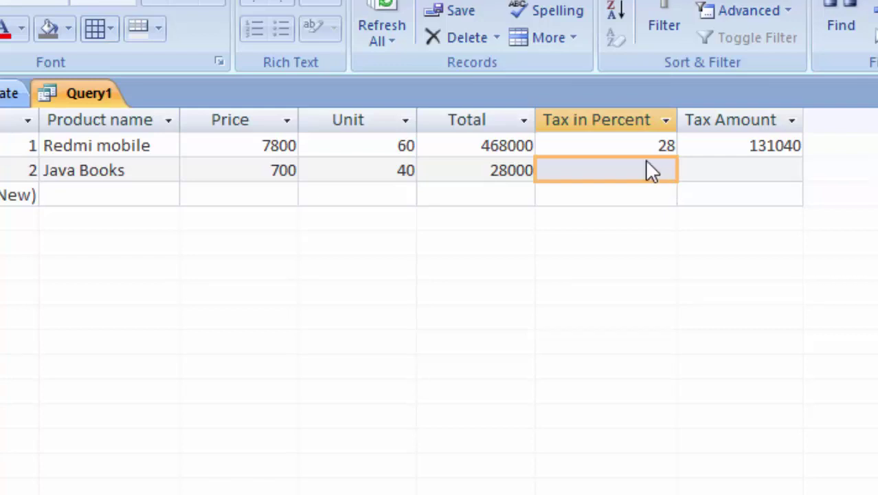
left_click(627, 167)
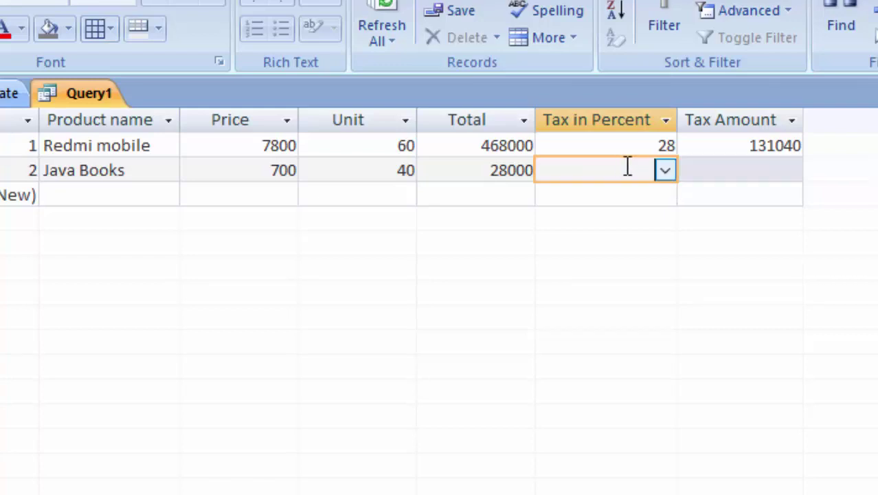
left_click(661, 171)
left_click(635, 203)
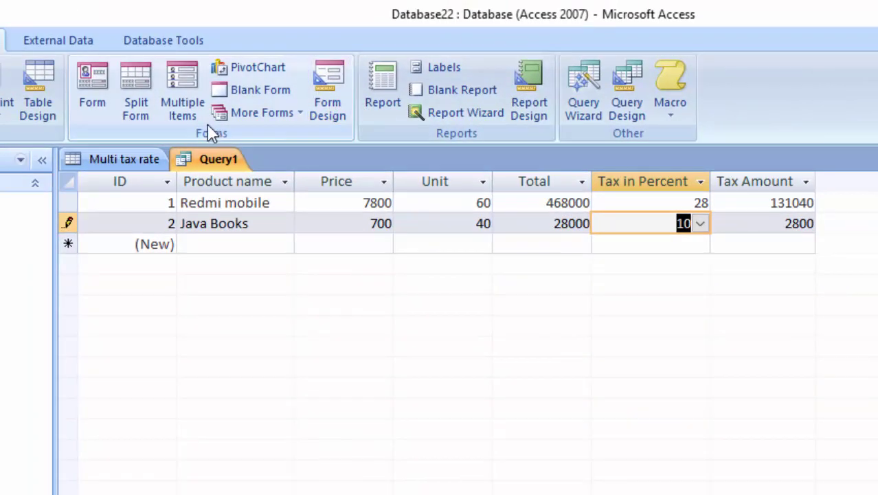
- Build a split form from the query, saving the query as Query1
left_click(139, 90)
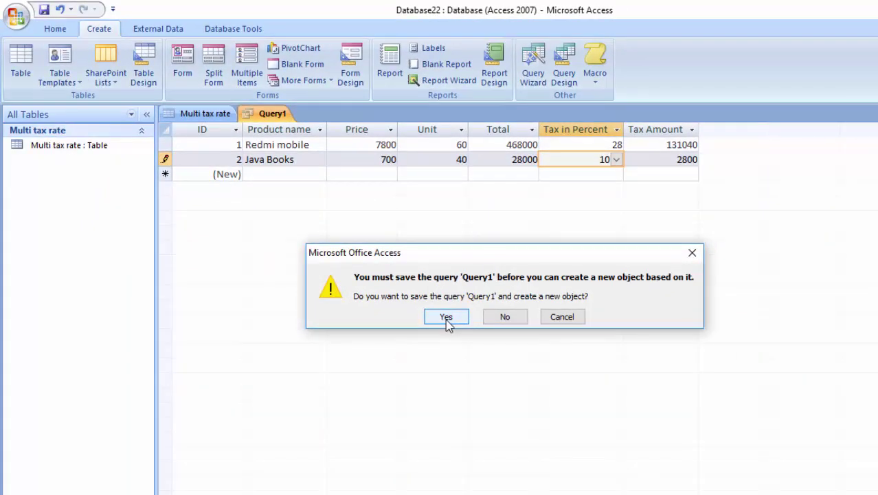
left_click(447, 318)
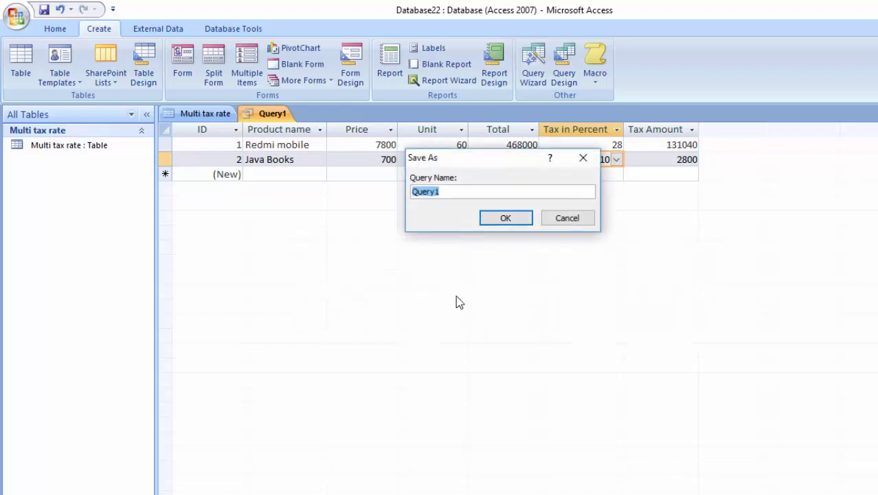
left_click(506, 219)
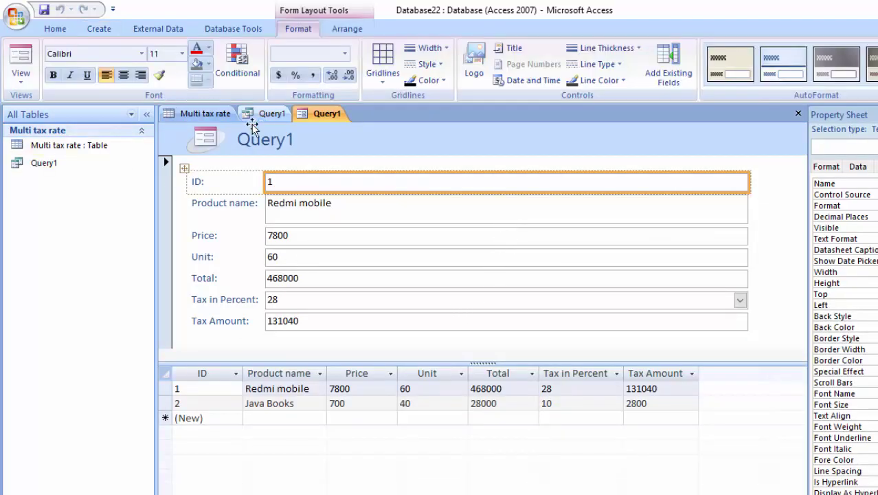
- In Design View, widen the Query1 title label across the header and make the header taller
left_click(264, 140)
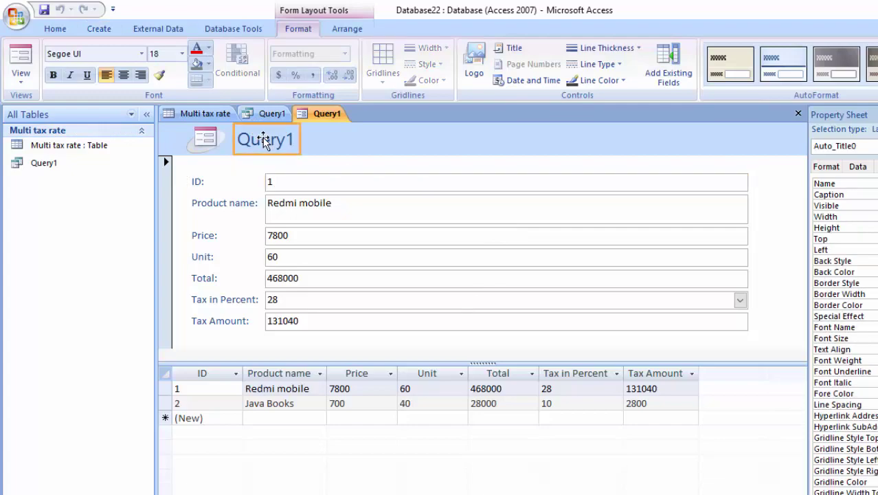
left_click(20, 77)
left_click(49, 172)
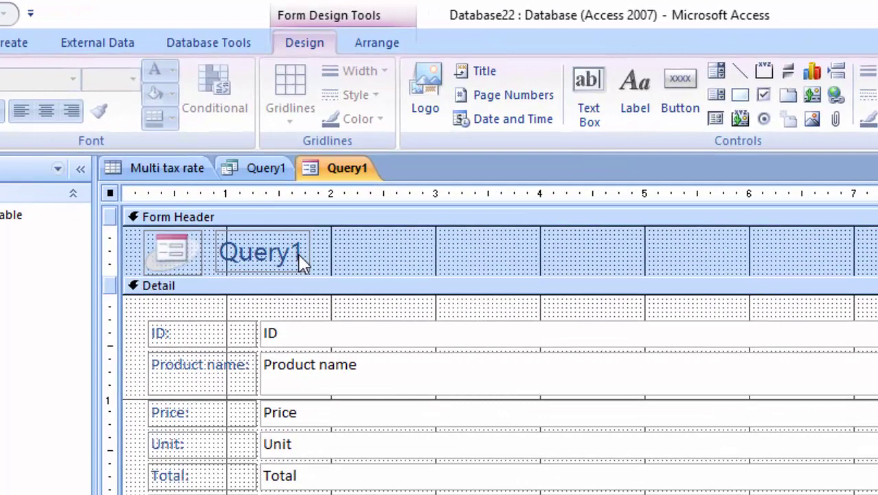
left_click(306, 255)
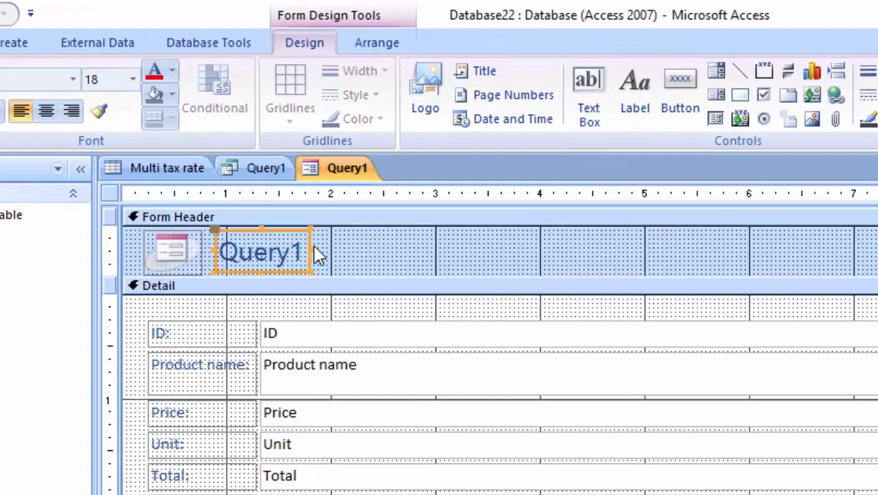
mouse_move(312, 251)
left_mouse_down()
mouse_move(655, 283)
mouse_move(877, 275)
left_mouse_up()
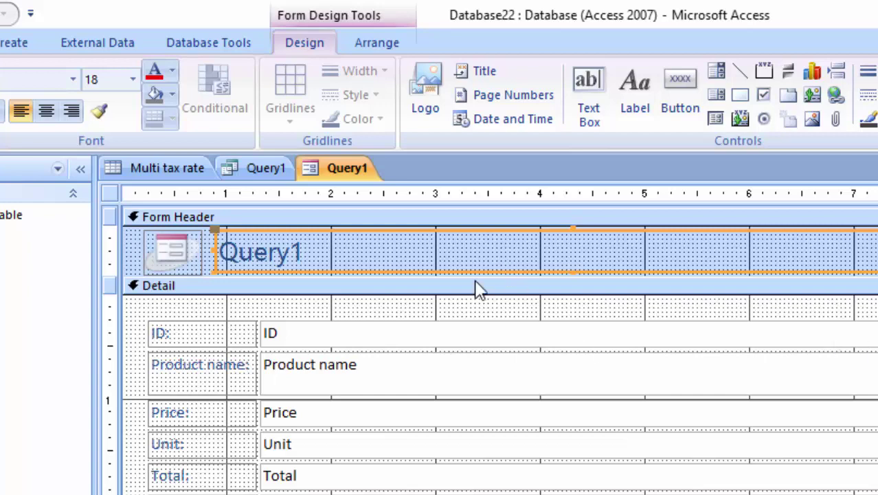
left_click_drag(477, 278, 477, 369)
- Replace the title text with 'Multiple Tax Rate in Access'
left_click(328, 249)
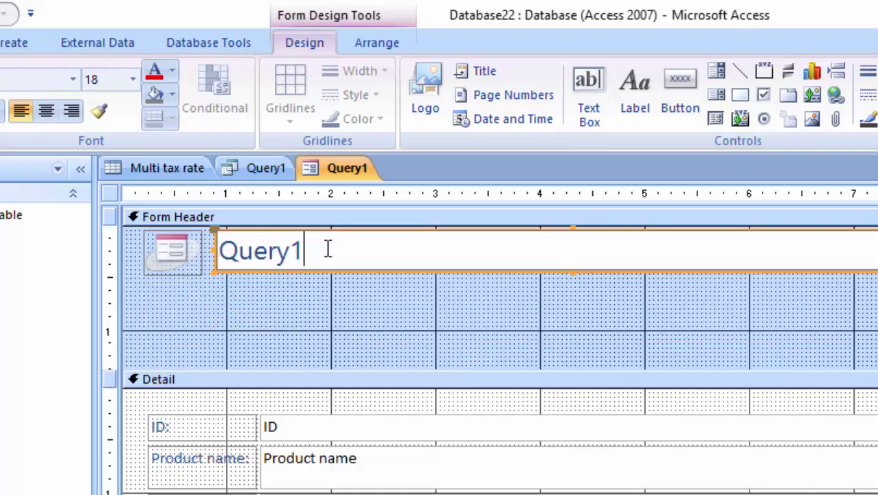
key("BackSpace")
key("BackSpace")
key("BackSpace")
key("BackSpace")
key("BackSpace")
key("BackSpace")
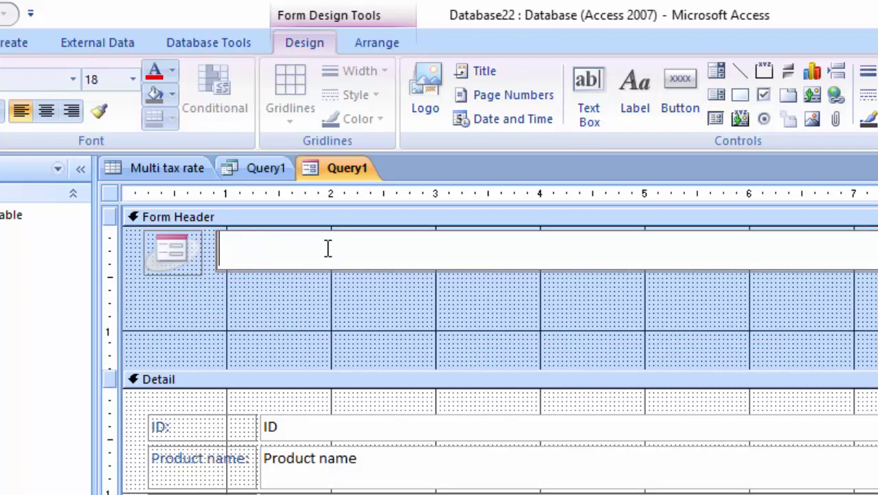
type("M")
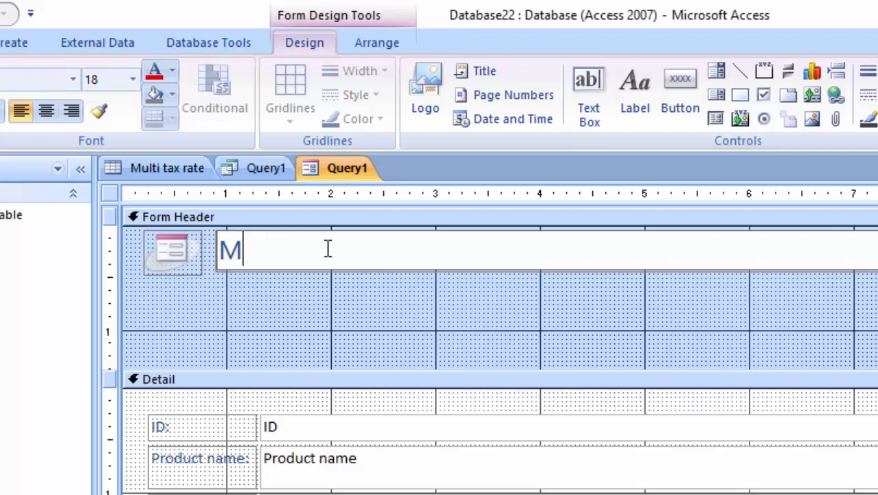
type("ultip")
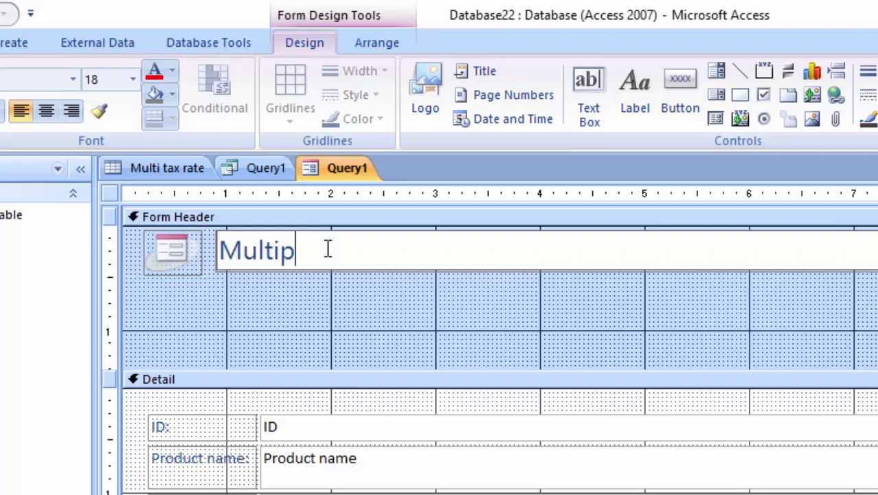
type("le T")
type("ax R")
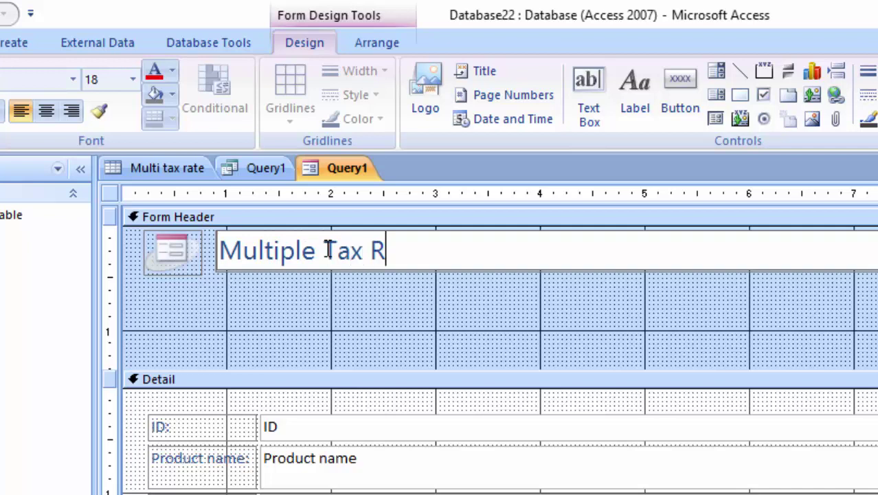
type("ate i")
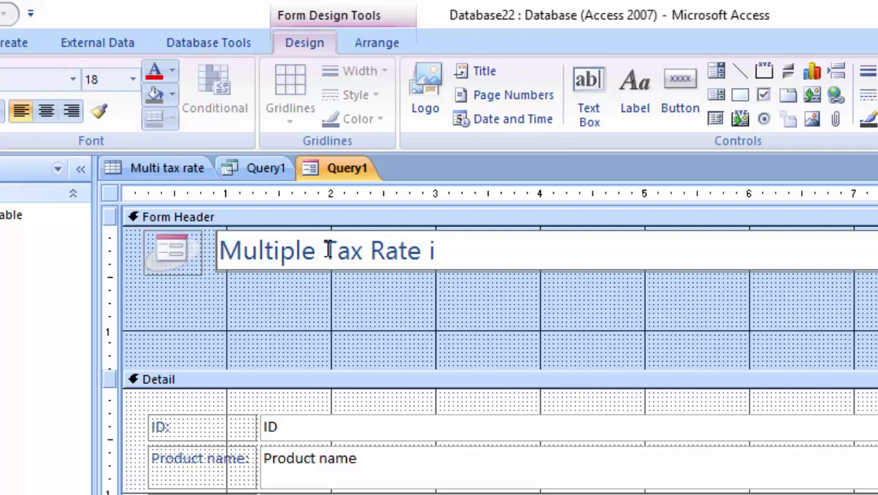
type("n Acc")
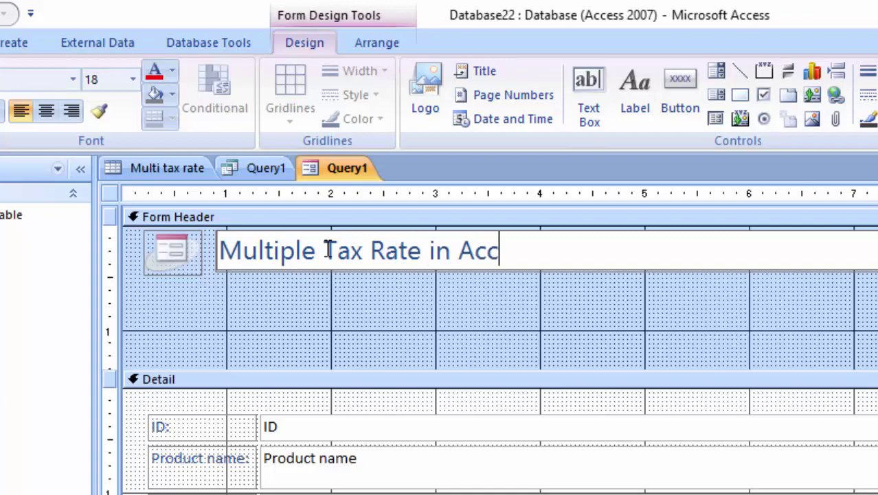
type("ess")
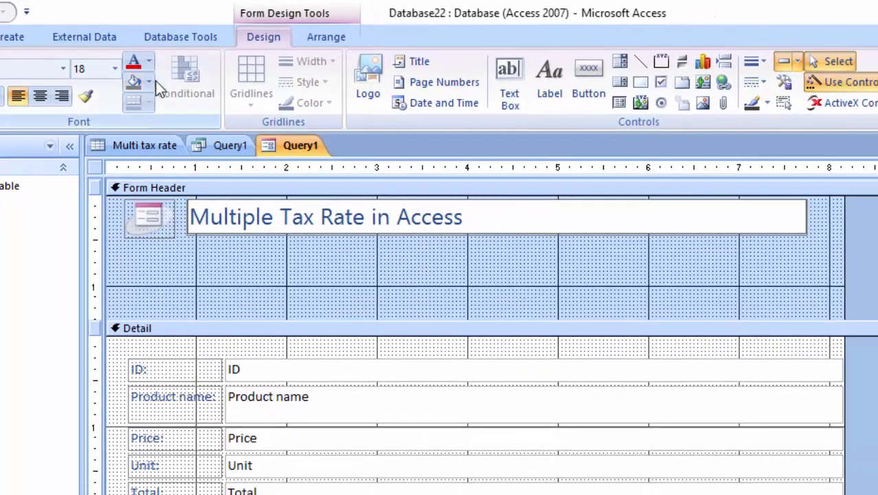
- Fill the title label cyan and the form header orange (#F59D56), then show its properties
left_click(149, 82)
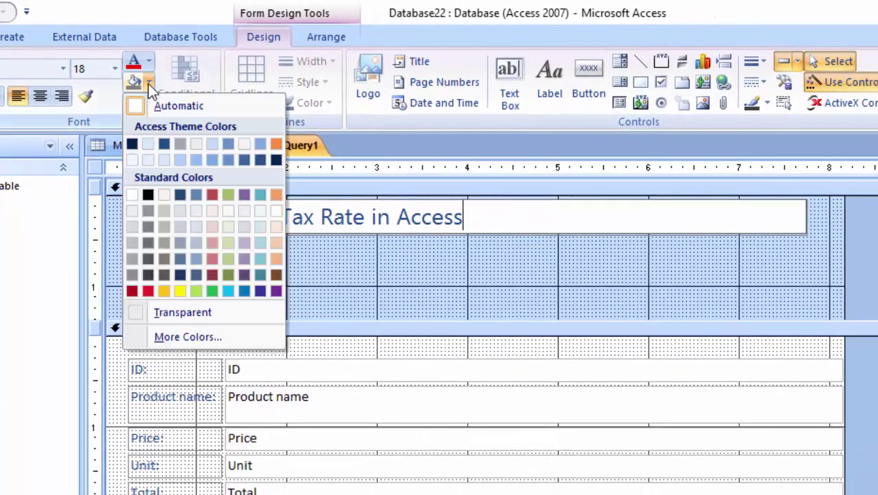
left_click(229, 291)
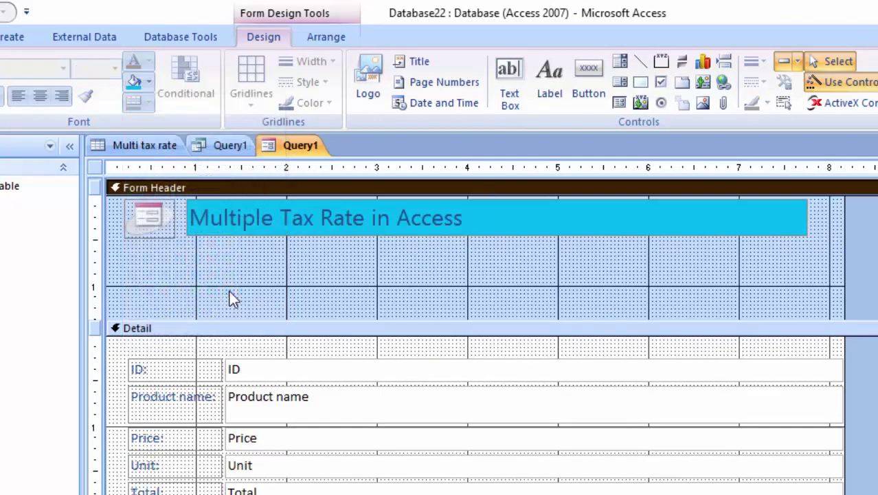
left_click(149, 82)
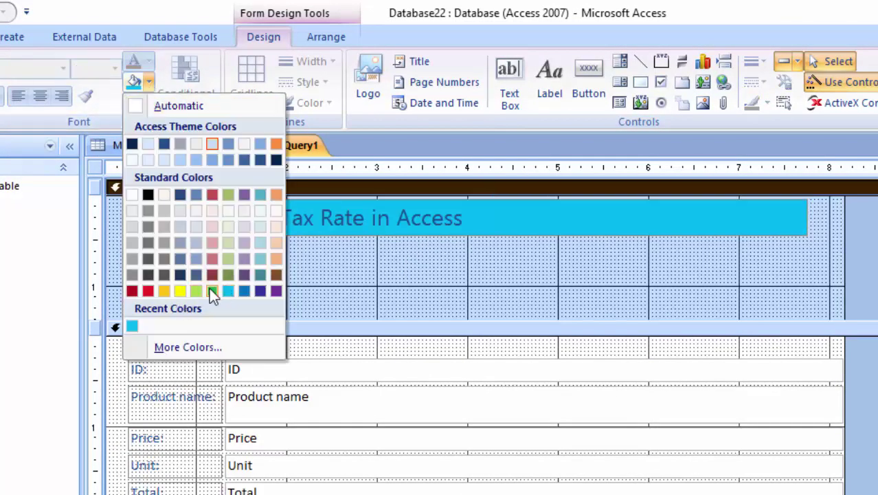
left_click(276, 195)
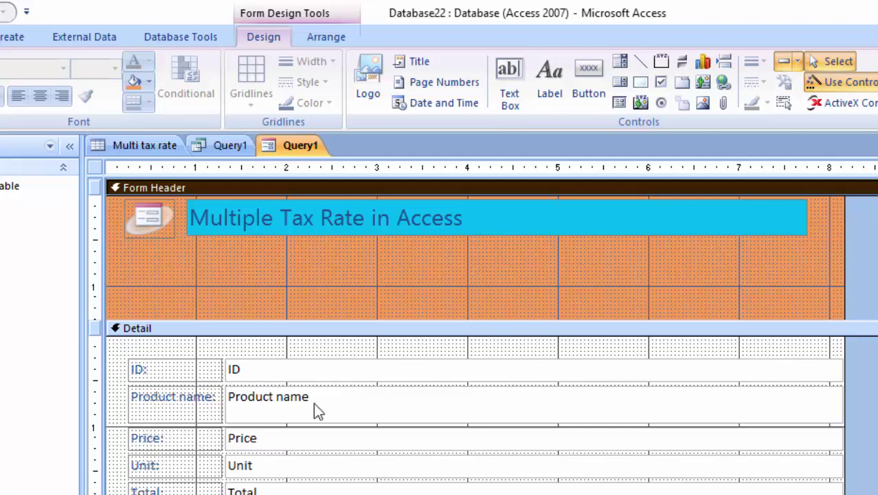
key("F4")
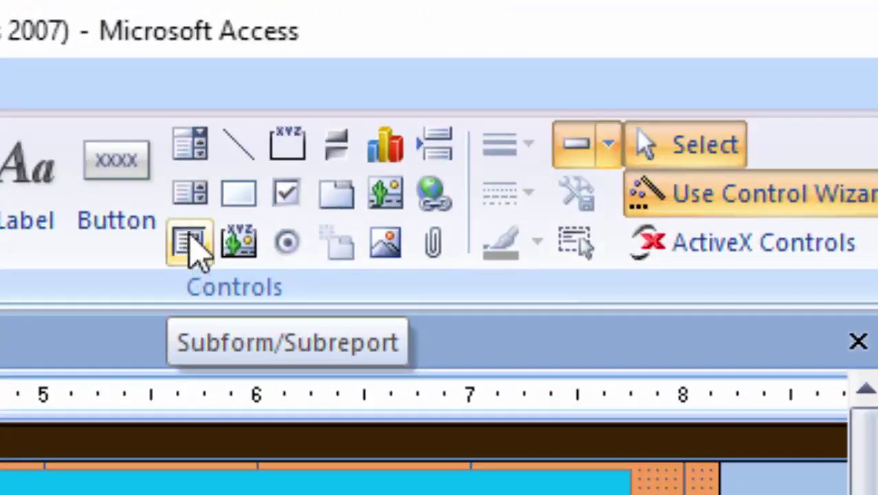
- Draw a wide combo box control in the form header
left_click(462, 85)
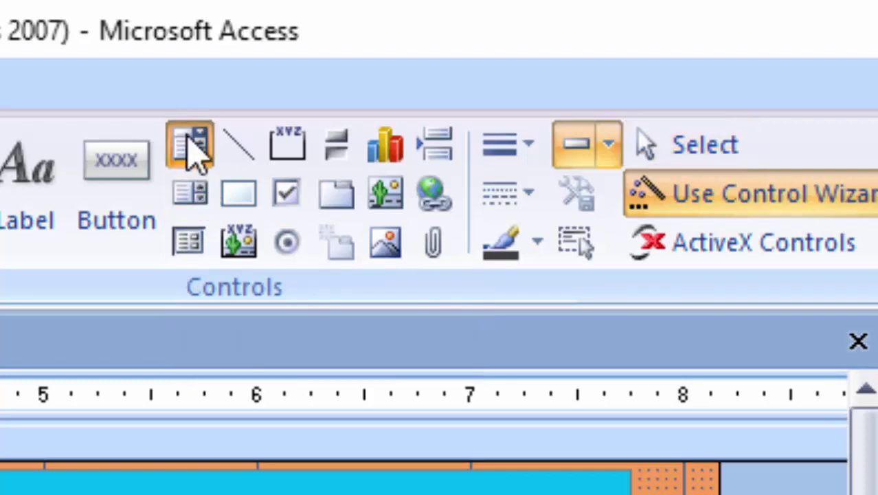
left_click(193, 145)
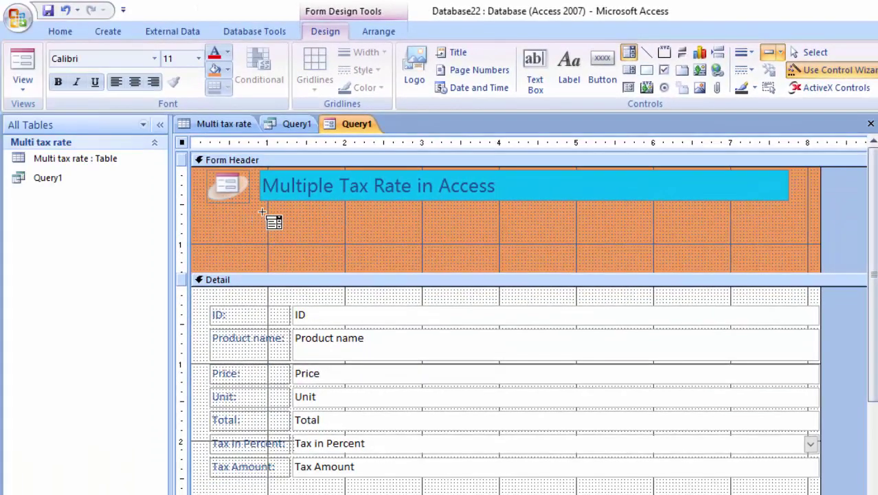
left_click_drag(265, 212, 288, 228)
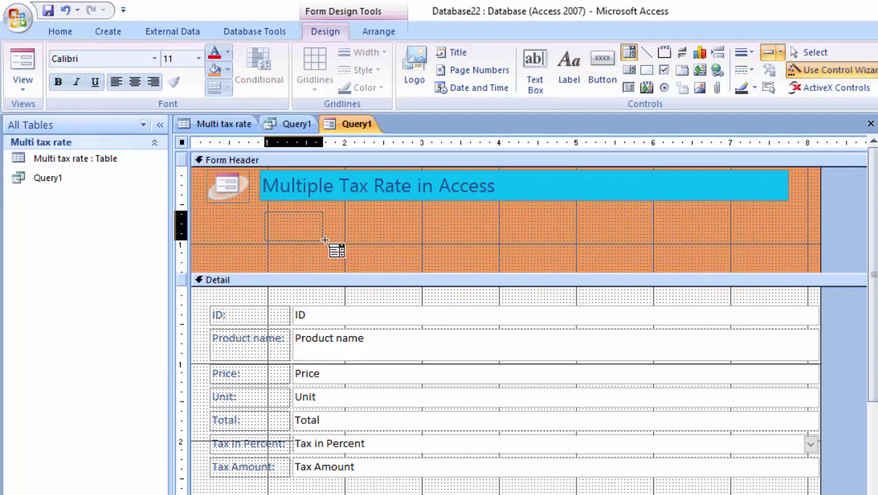
left_click_drag(289, 228, 470, 246)
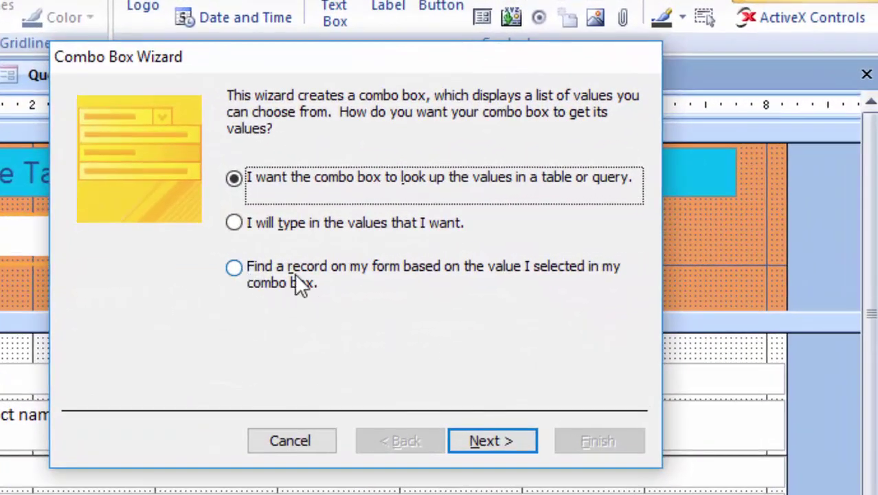
- Make the combo box find records by Product name, keeping the label Product name1
left_click(295, 277)
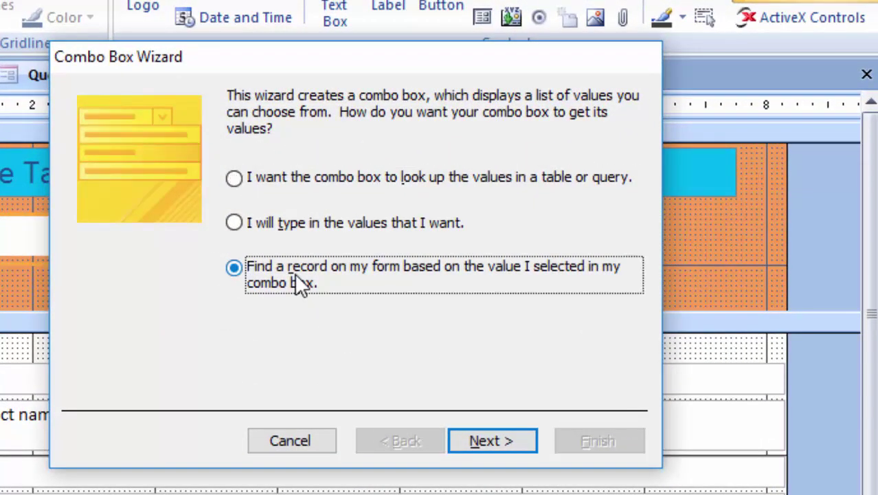
left_click(492, 443)
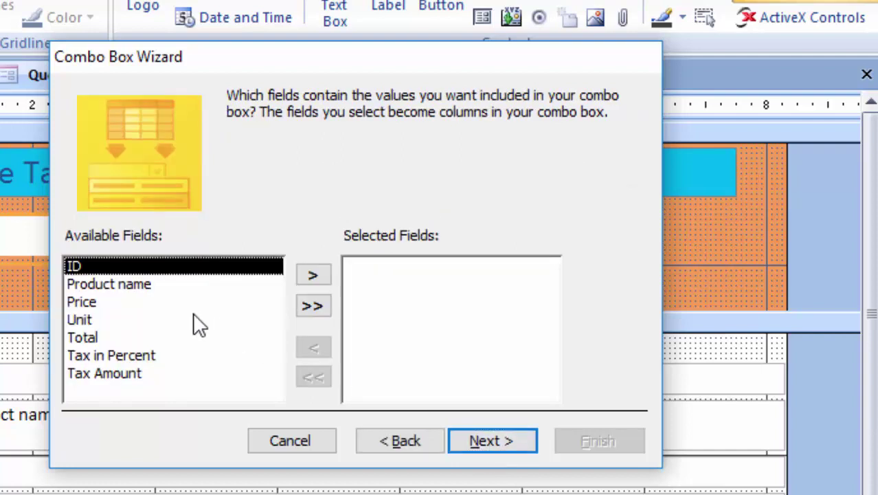
double_click(124, 284)
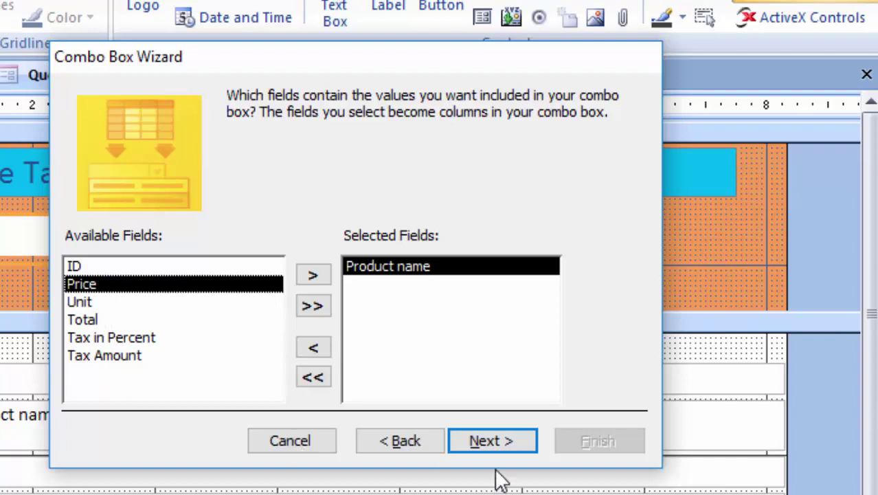
left_click(505, 441)
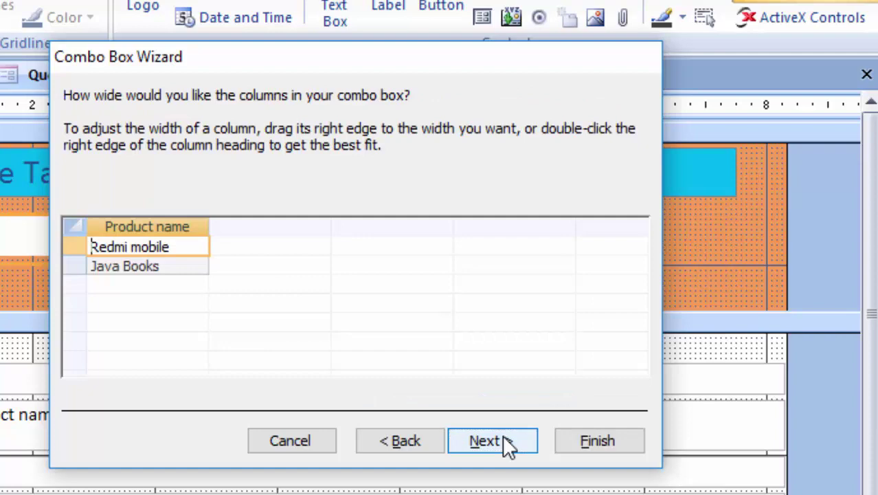
left_click(503, 438)
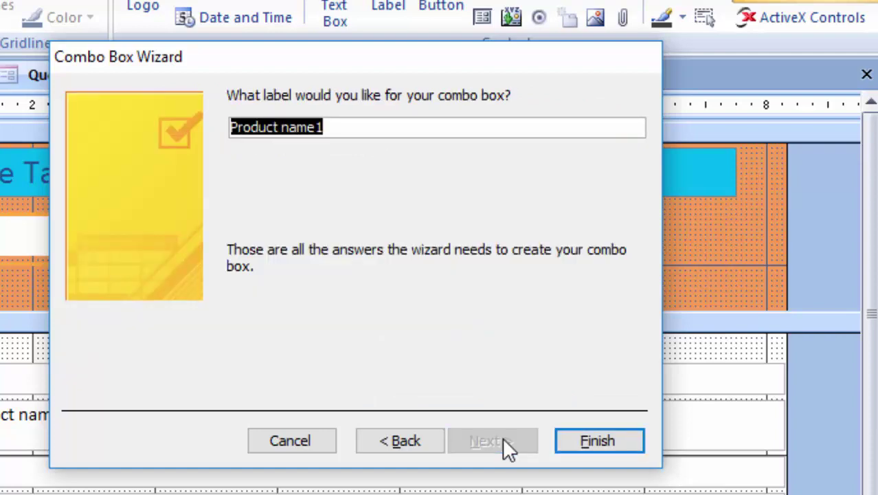
left_click(588, 448)
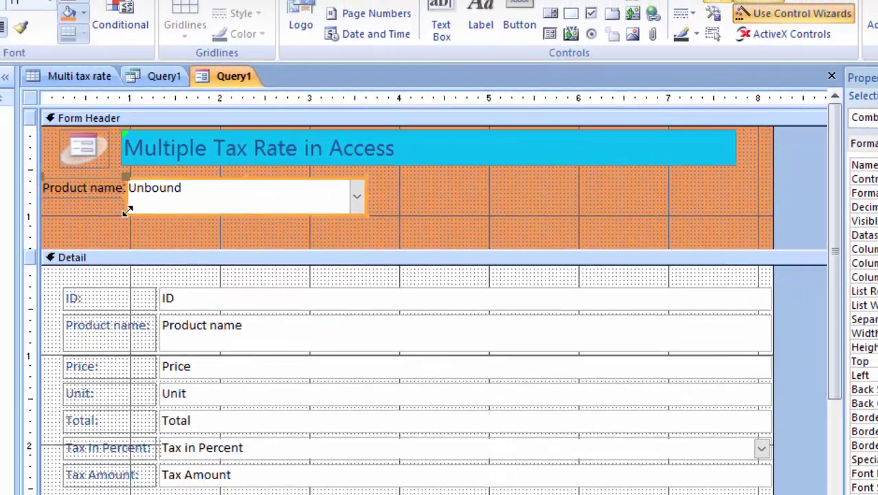
- Shrink the Product name1 combo box to a smaller size in the header
left_click_drag(124, 210, 141, 198)
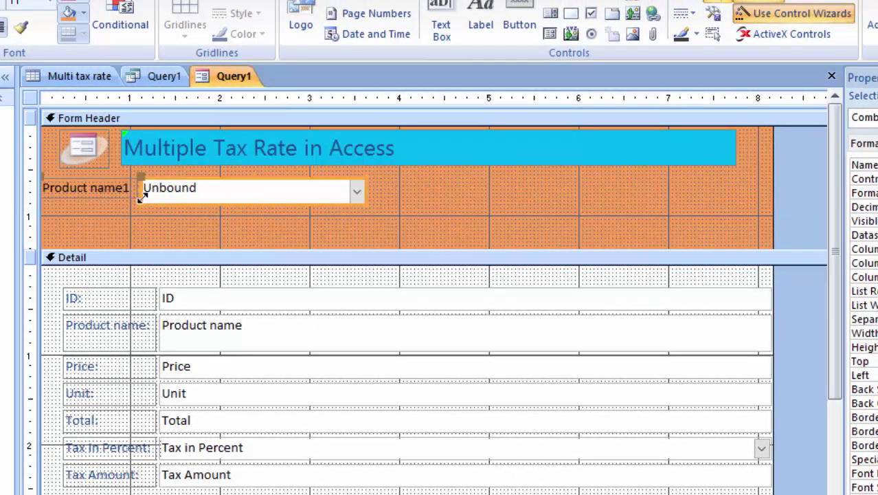
left_click(90, 190)
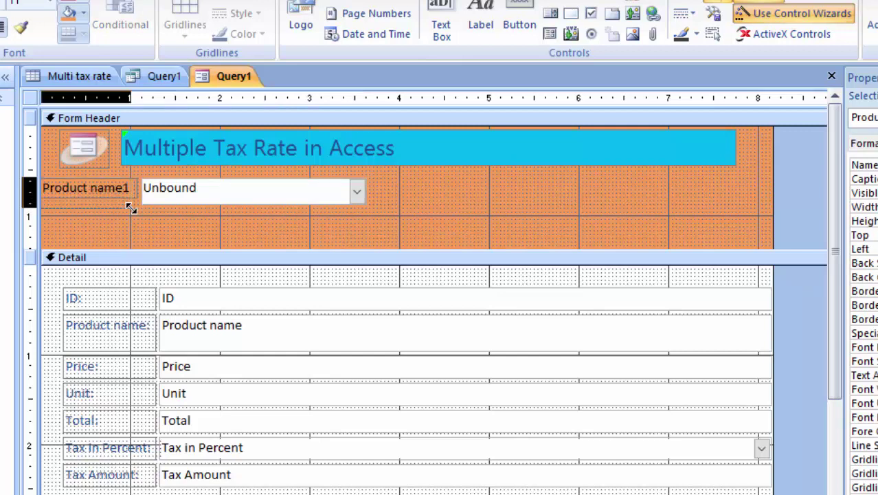
left_click(132, 199)
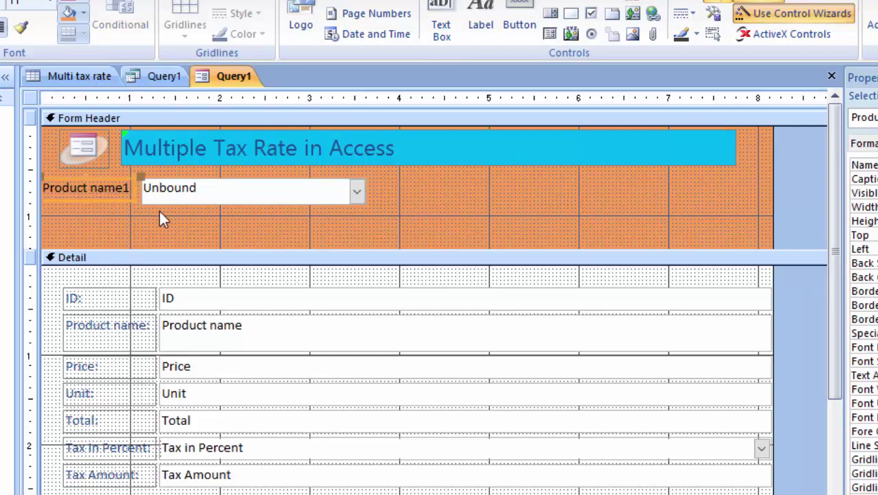
left_click(129, 220)
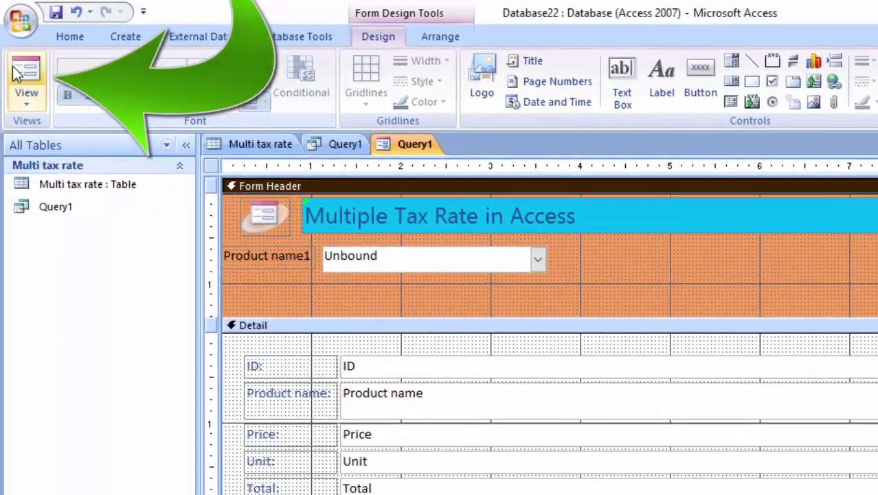
- In Form View, pick Java Books and then Redmi mobile from the product combo box
left_click(18, 74)
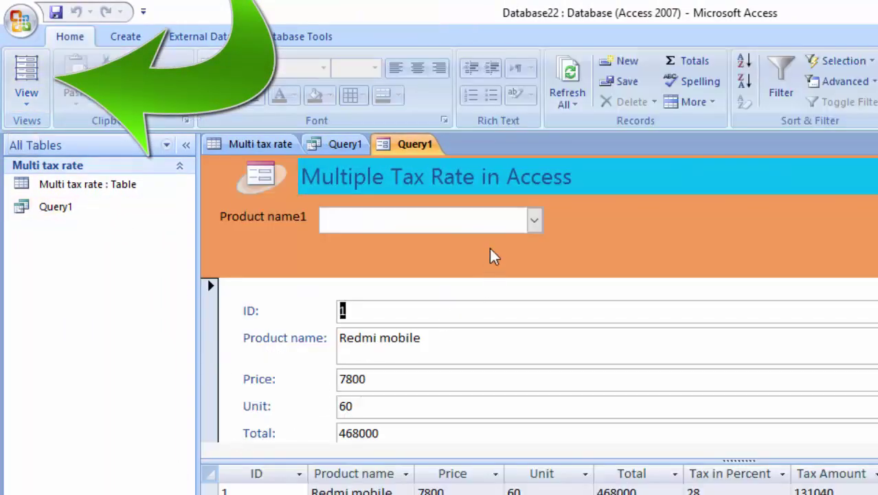
left_click(534, 219)
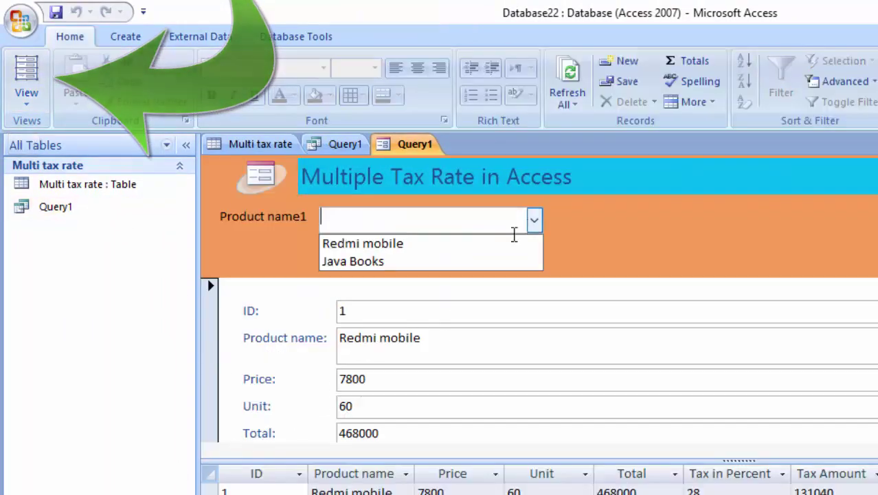
left_click(470, 260)
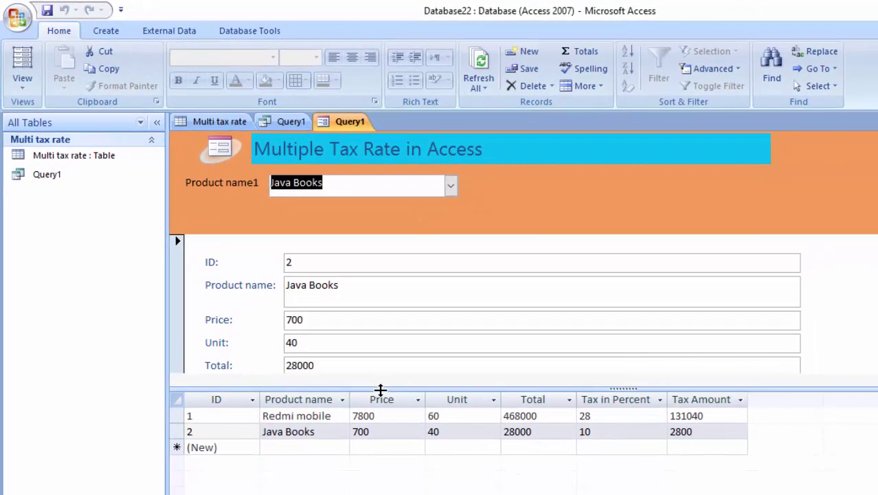
left_click_drag(380, 390, 379, 448)
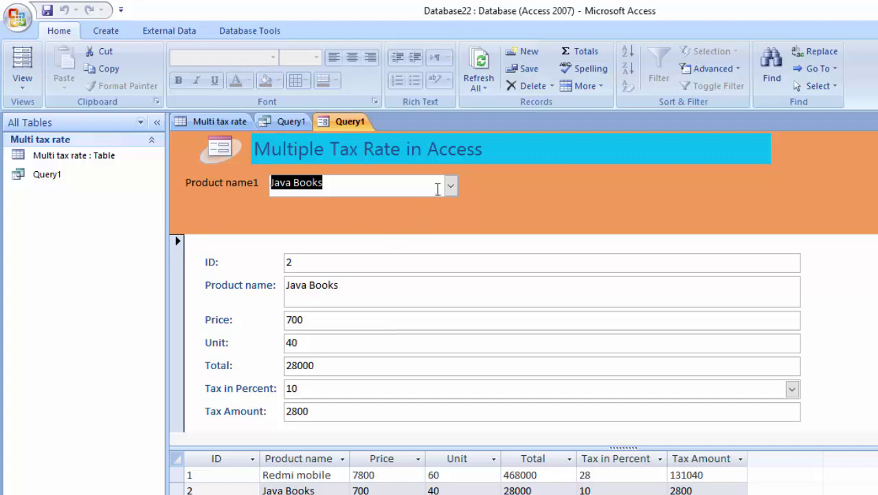
left_click(451, 186)
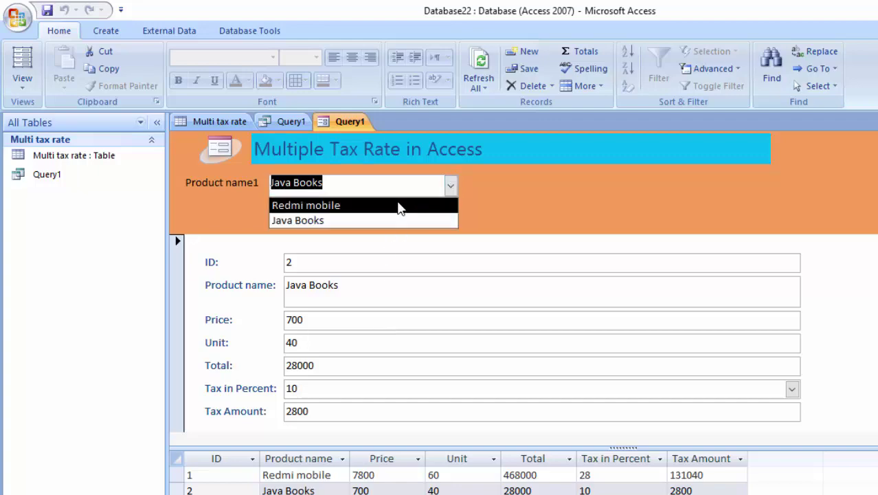
left_click(399, 204)
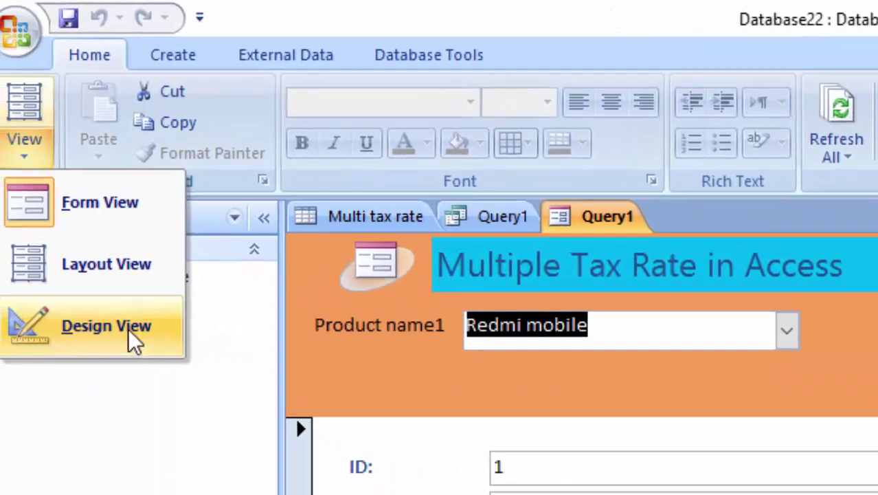
- Back in Design View, draw a second combo box in the form header
left_click(128, 328)
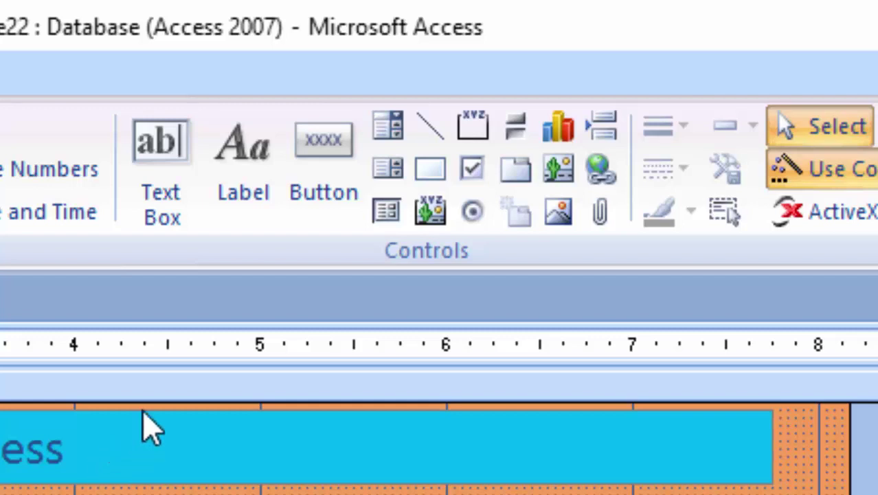
left_click(388, 132)
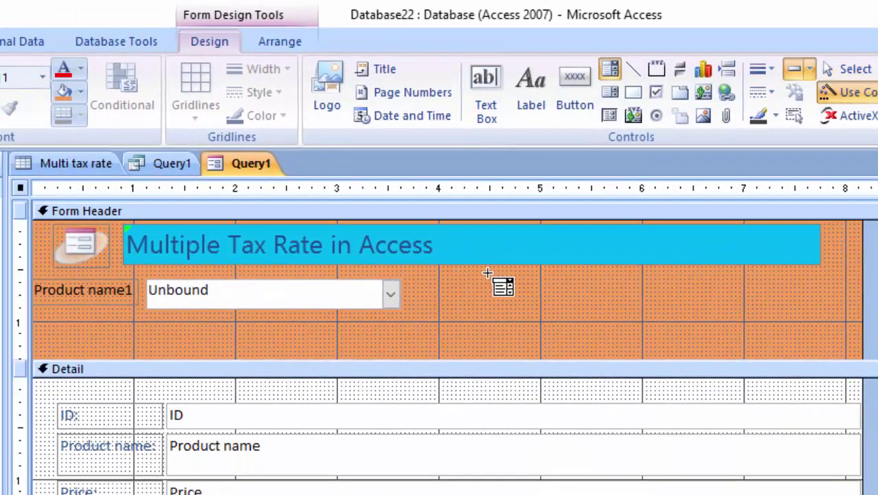
mouse_move(487, 274)
left_mouse_down()
mouse_move(690, 301)
mouse_move(719, 313)
left_mouse_up()
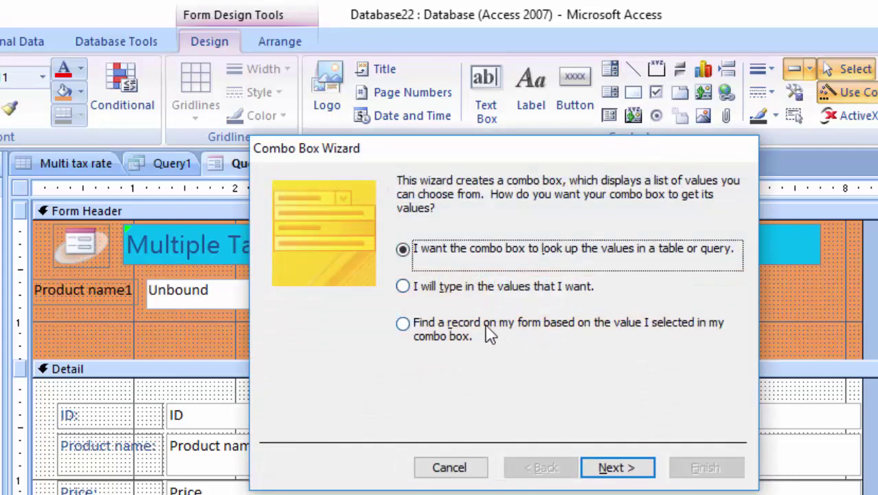
- Make the combo box find records by Tax in Percent, labelled Tax in Percent1
left_click(490, 333)
left_click(598, 471)
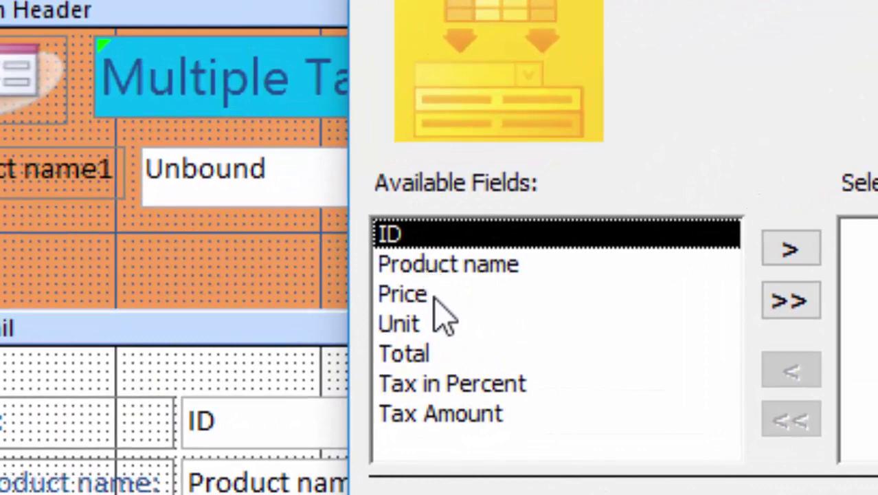
left_click(476, 389)
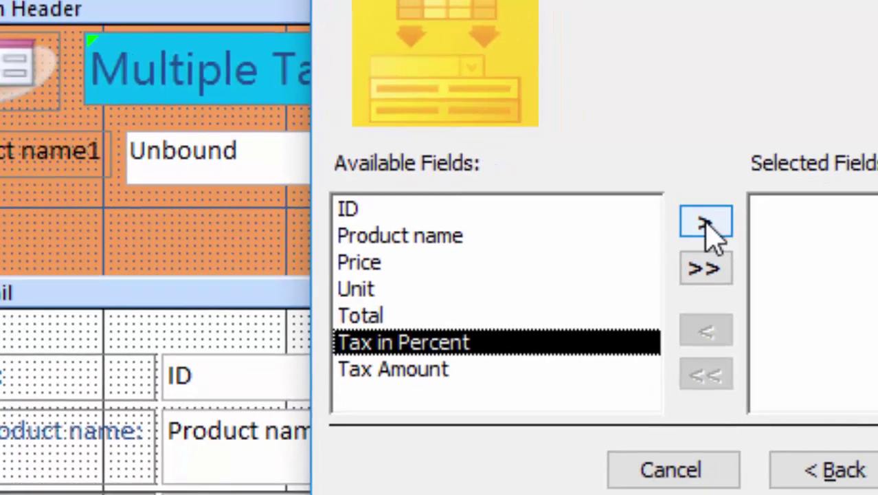
left_click(794, 255)
left_click(702, 328)
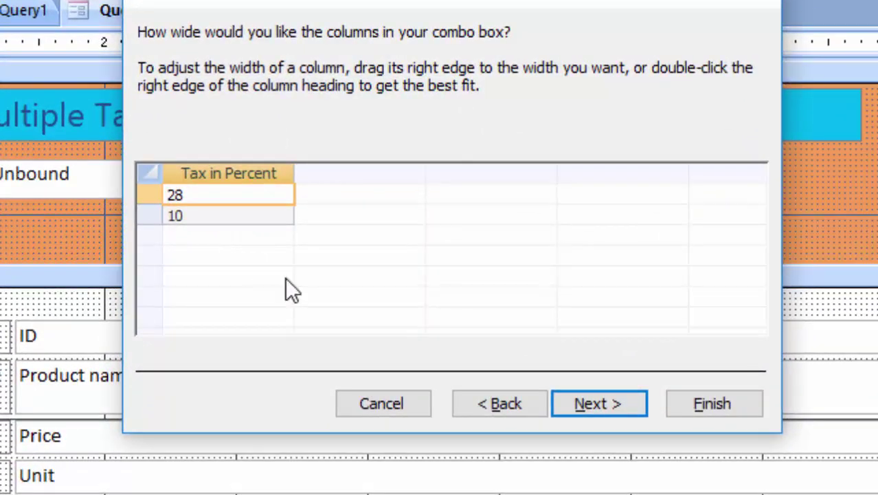
left_click(596, 405)
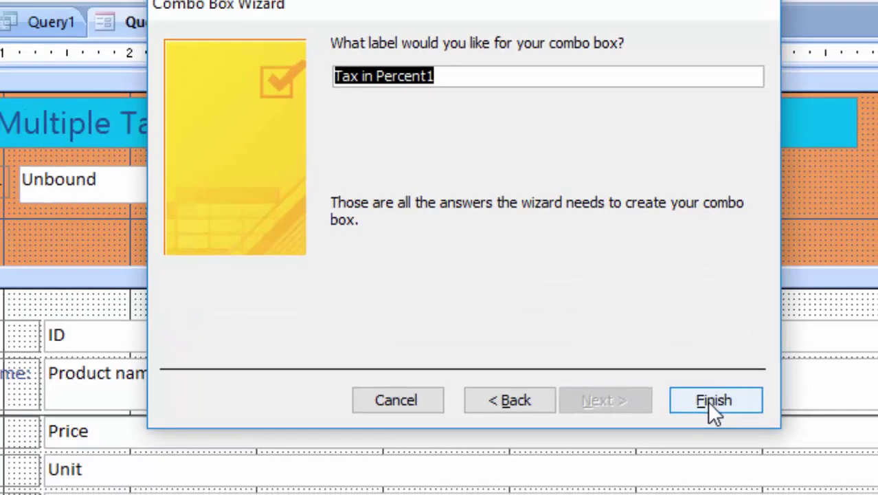
left_click(712, 404)
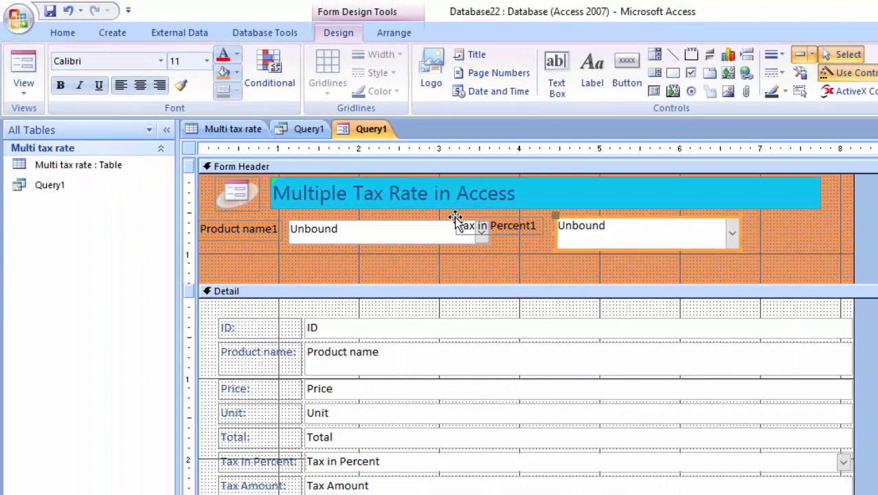
- Move the Tax in Percent1 label and combo box down-right, bold the label, and switch to Form View
left_click(581, 263)
left_click(510, 235)
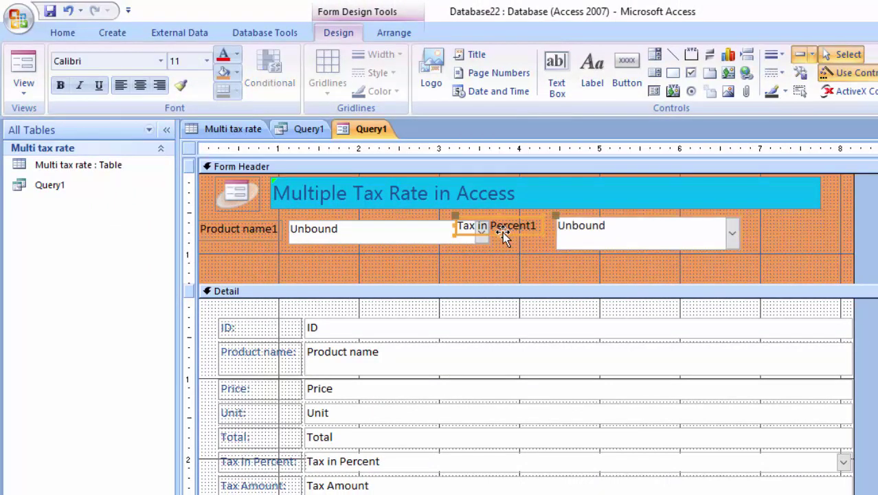
left_click_drag(502, 231, 518, 239)
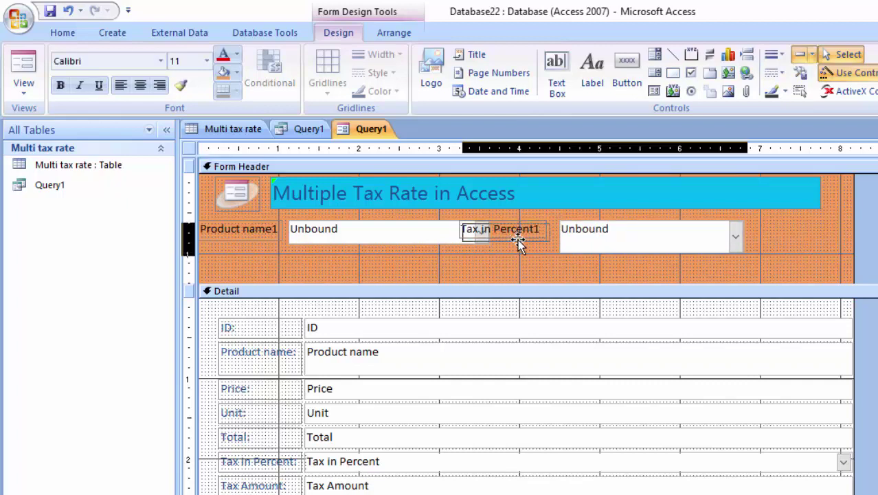
left_click_drag(518, 240, 541, 245)
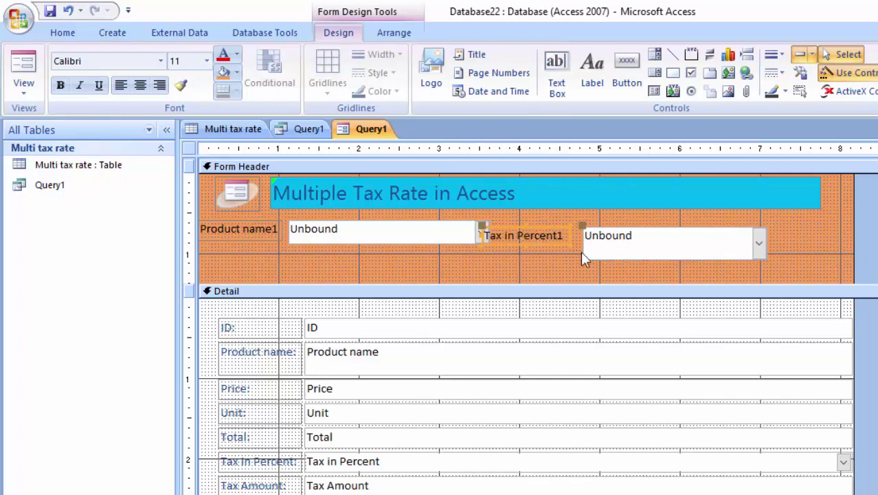
left_click(636, 256)
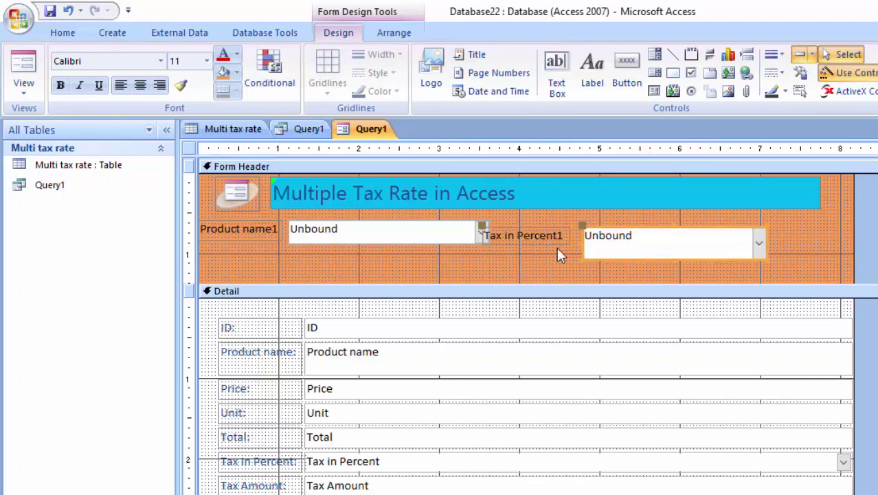
left_click_drag(515, 238, 566, 251)
left_click(61, 85)
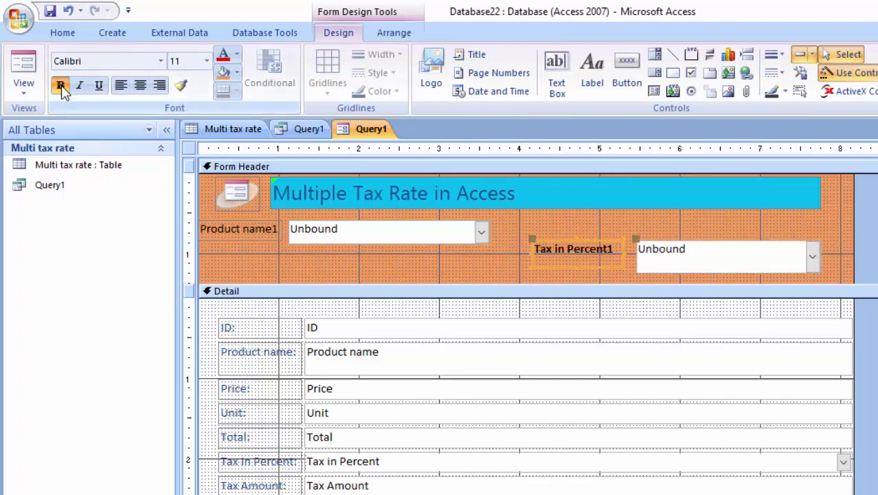
left_click(20, 67)
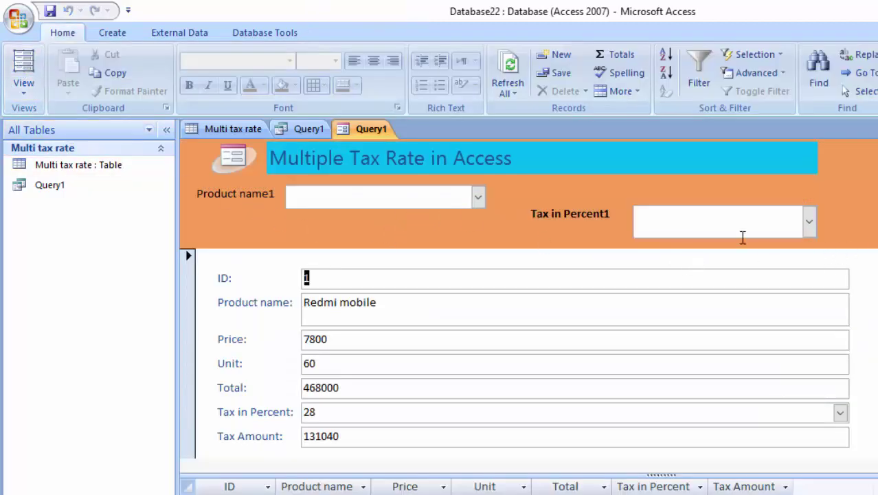
- Choose 28, then 10, from the Tax in Percent1 combo box to jump between records
left_click(810, 221)
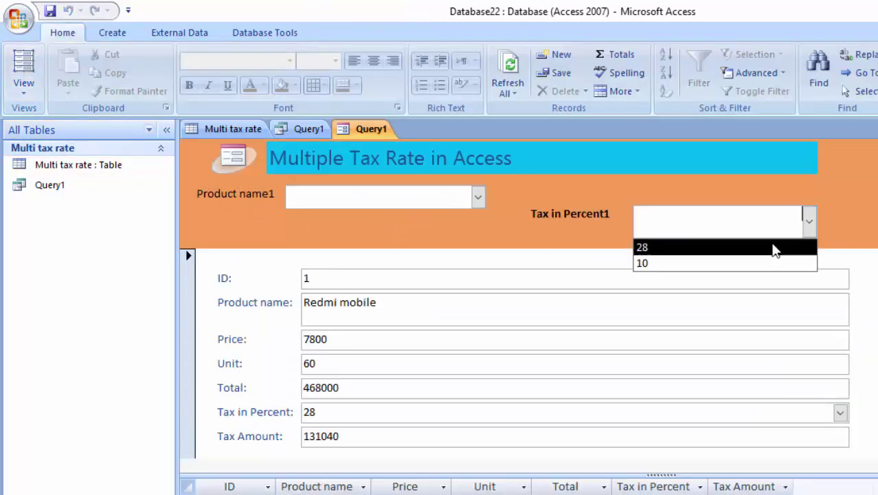
left_click(773, 248)
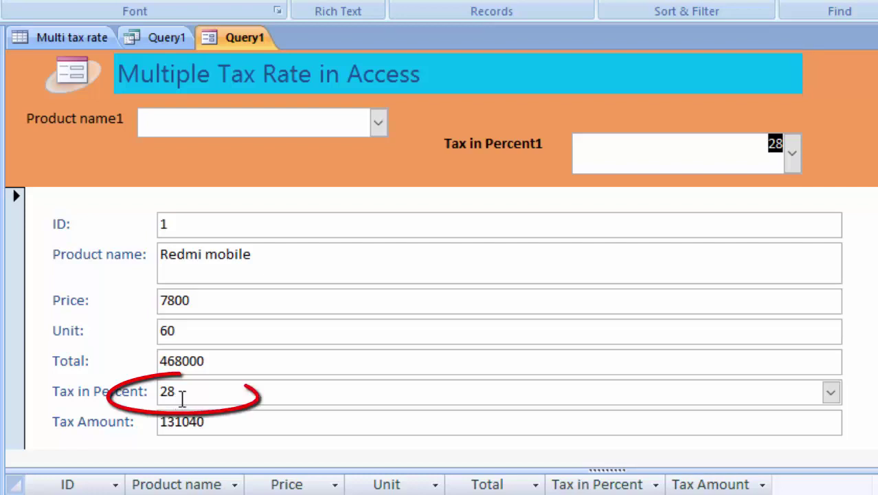
left_click(791, 153)
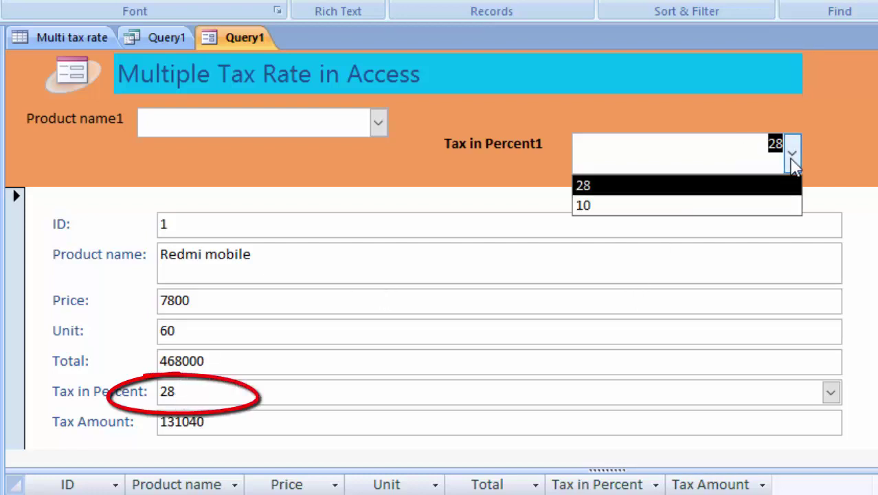
left_click(711, 208)
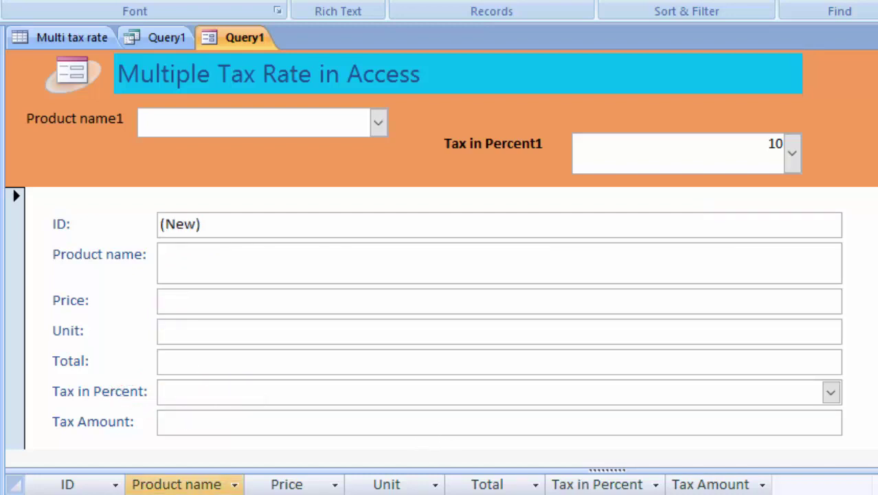
- Enter the Keyboard record with Price 200 and Unit 120
type("b")
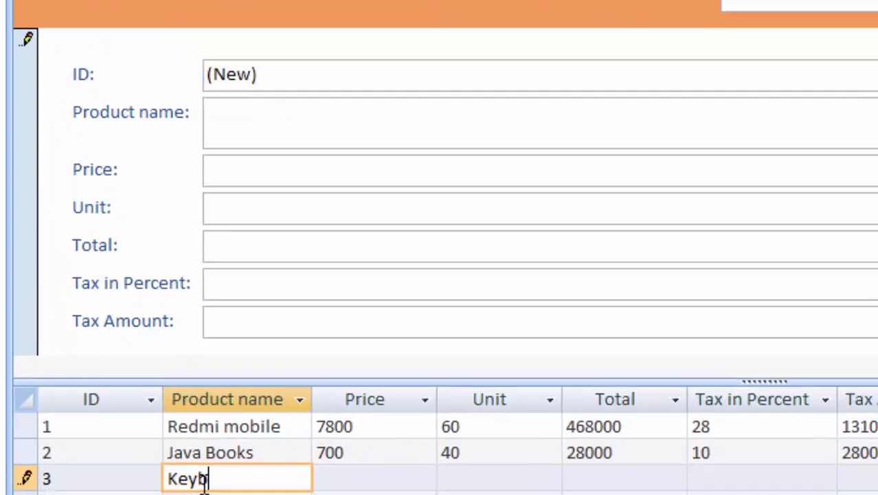
type("oard")
key("Tab")
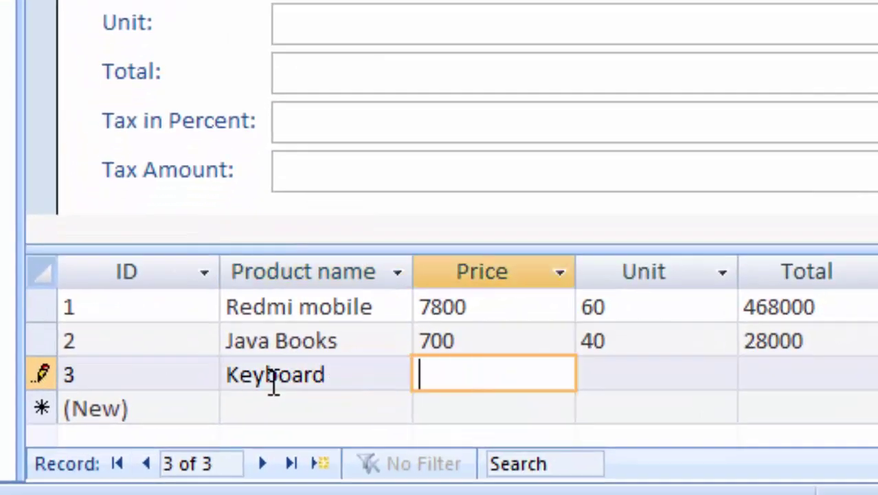
type("2")
type("00")
key("Tab")
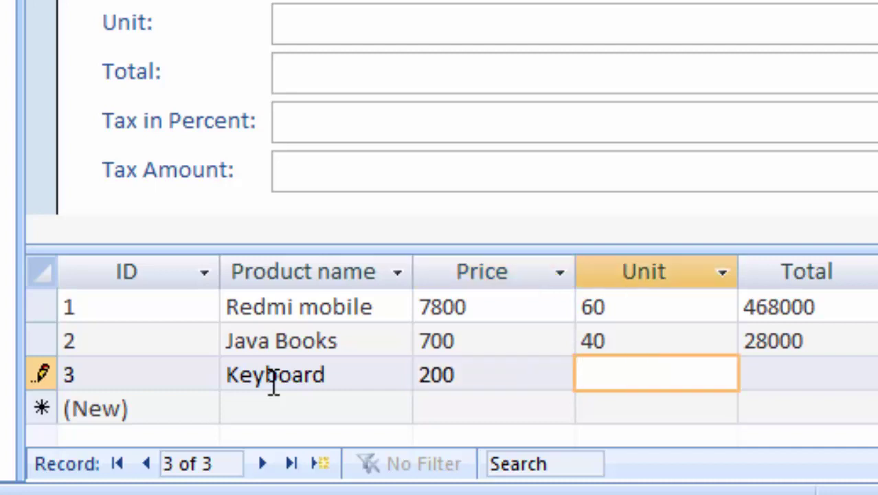
type("12")
type("0")
key("Tab")
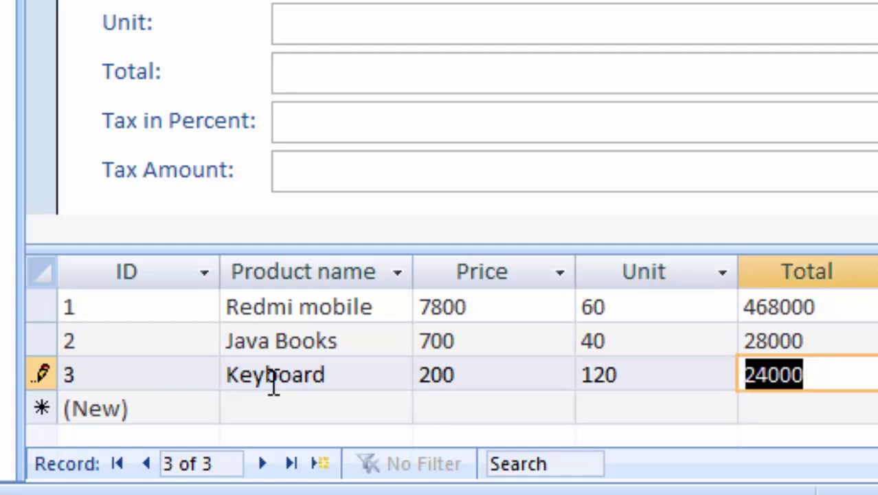
- Give Keyboard a 25 percent tax rate for 6000 tax and save the record
key("Tab")
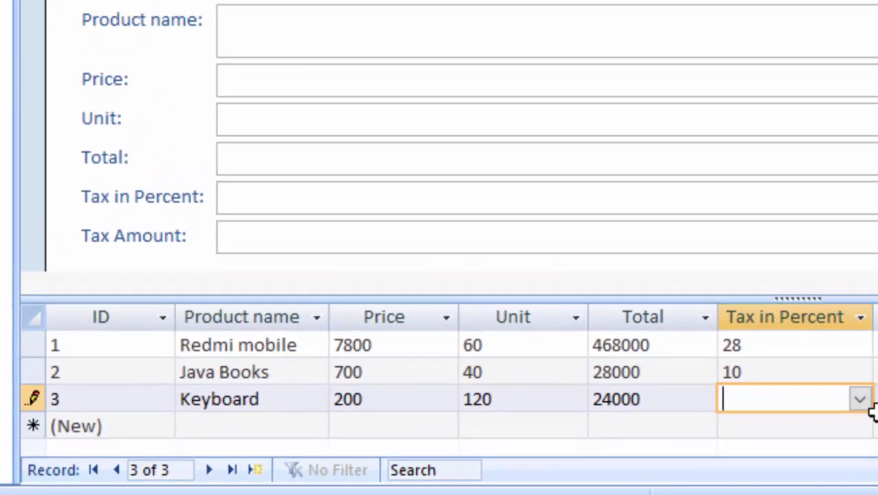
left_click(860, 398)
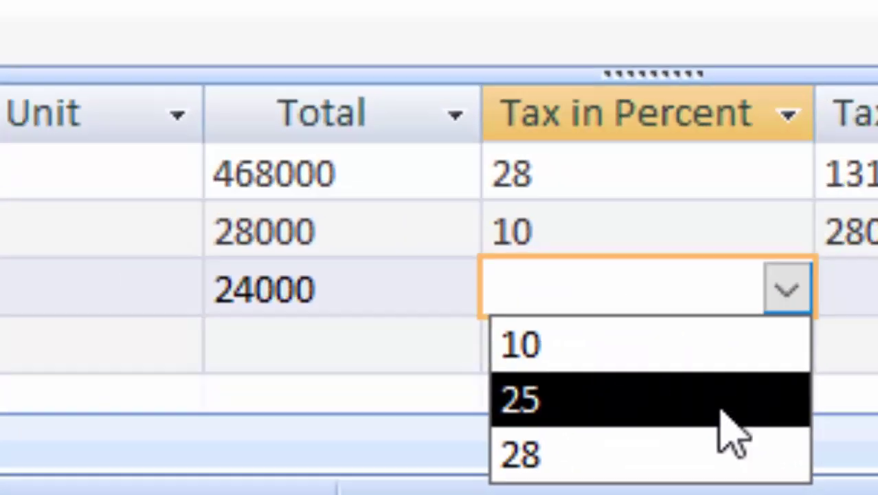
left_click(731, 426)
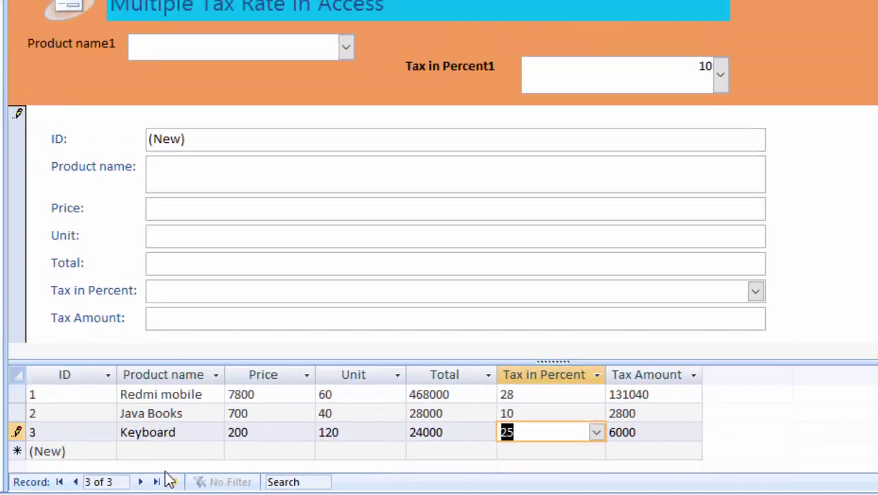
left_click(152, 451)
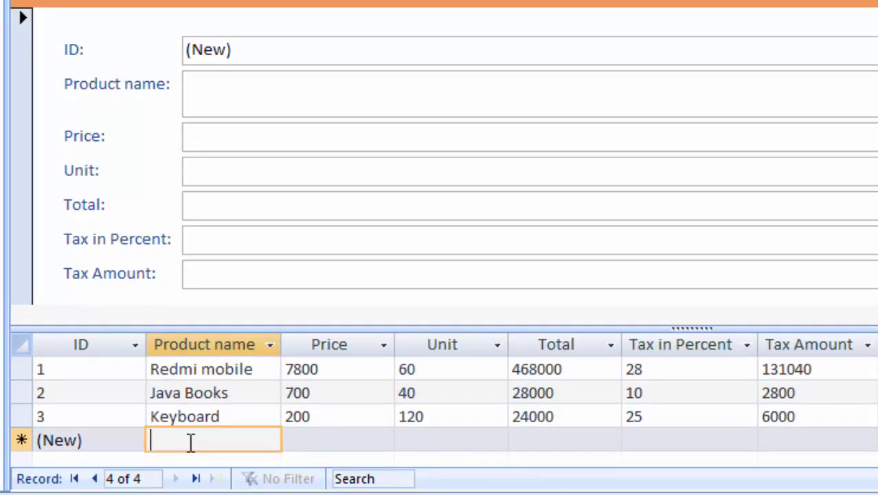
- Enter the new product name C Programming Books and widen the Product name column
type("C Progr")
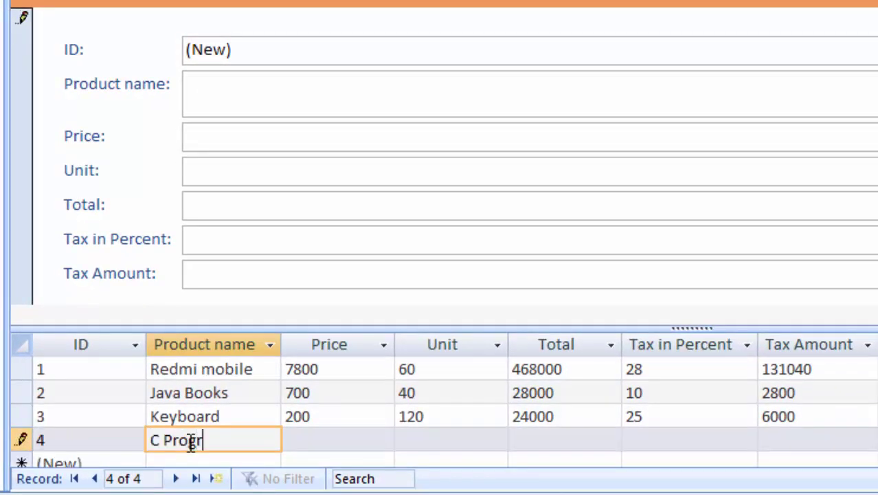
type("amming")
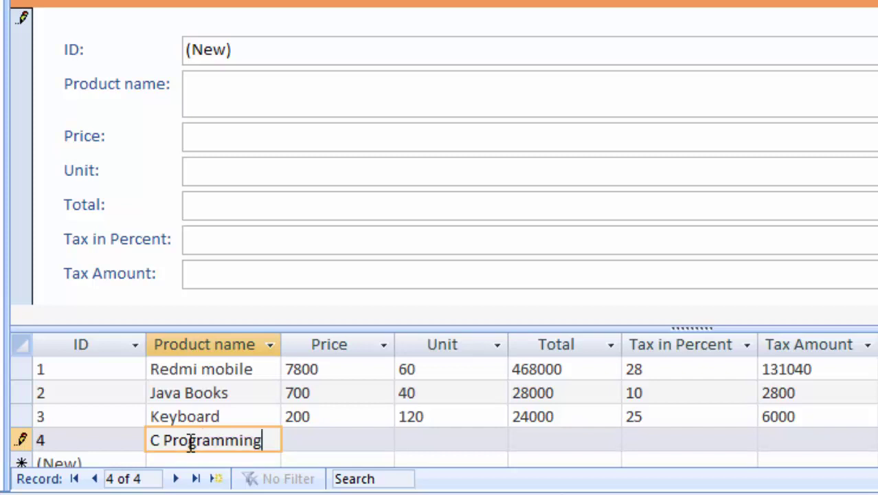
type("Book")
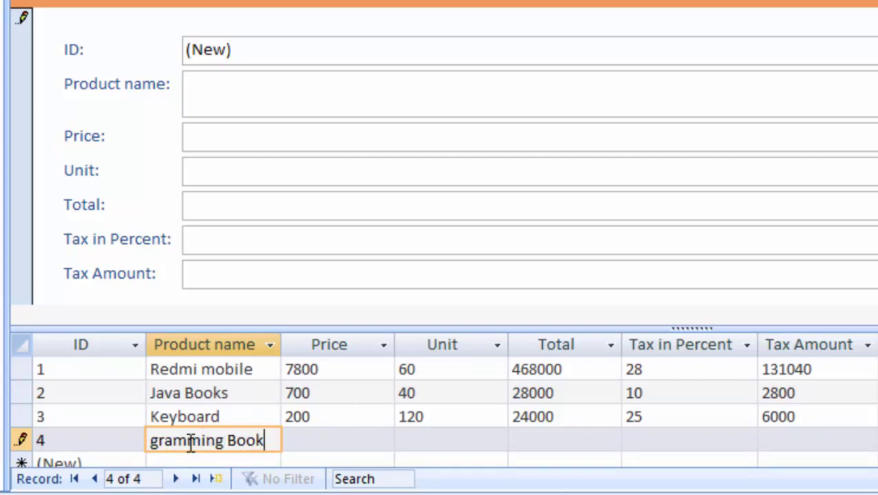
type("s")
left_click(304, 442)
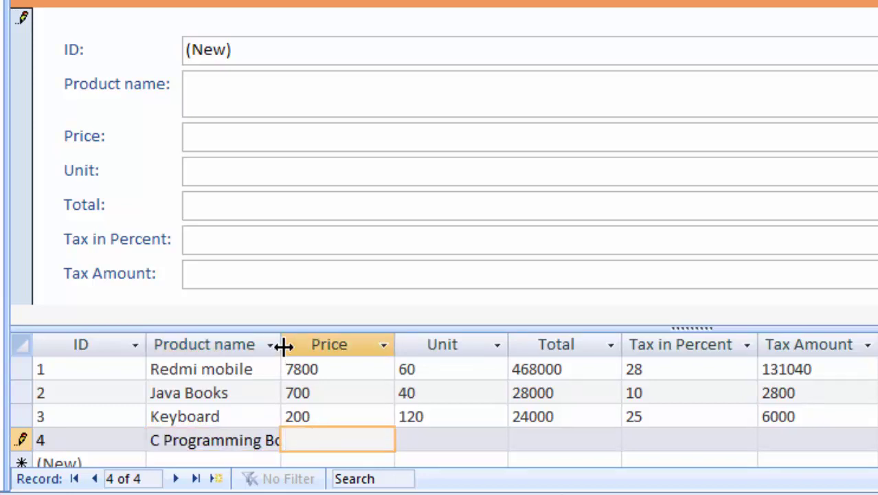
left_click_drag(283, 345, 312, 364)
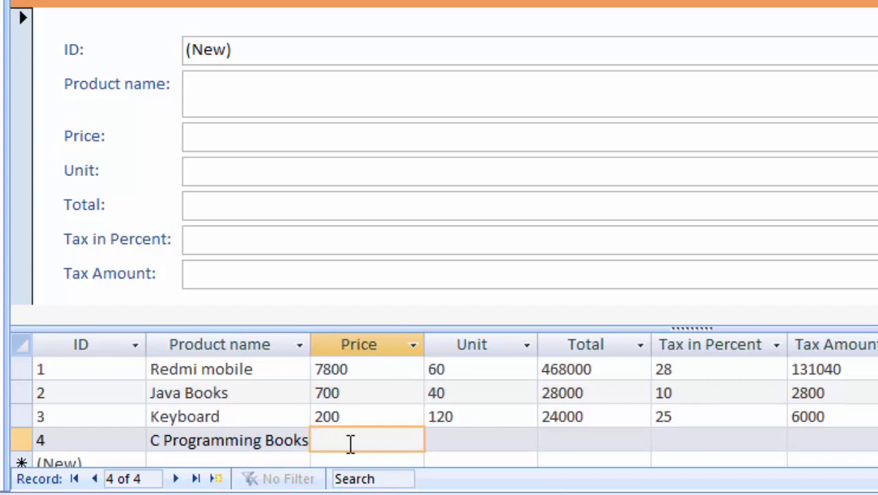
- Give C Programming Books price 410, 30 units and a 10 percent tax rate
type("4")
type("10")
key("Tab")
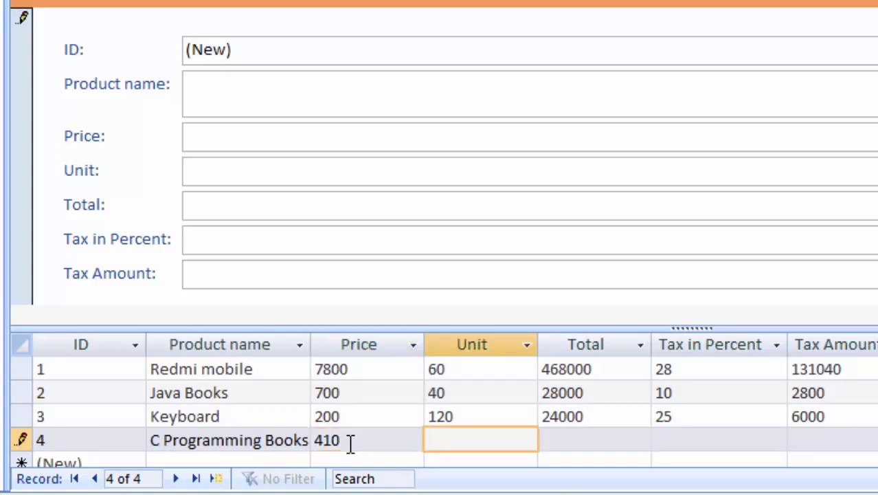
type("3")
type("0")
key("Tab")
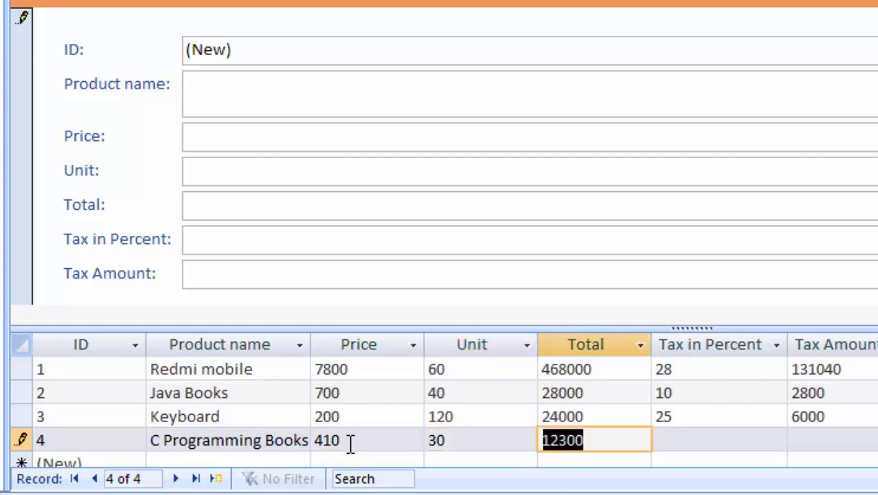
key("Tab")
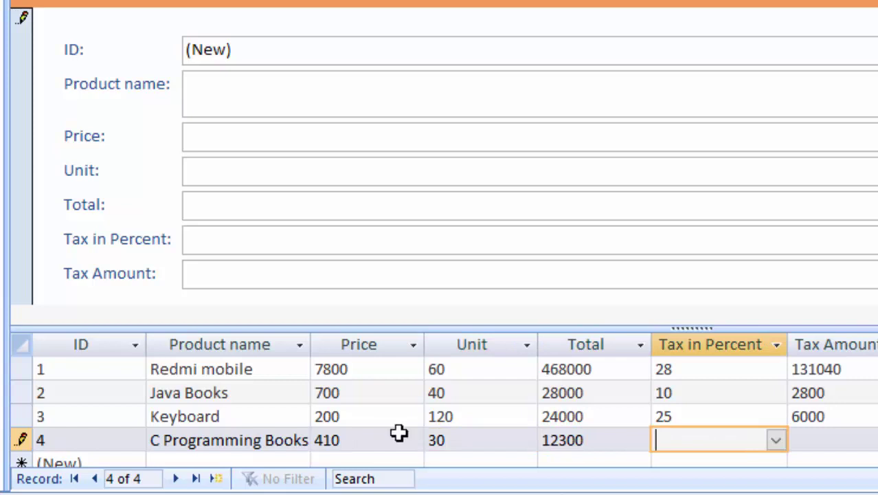
left_click(780, 445)
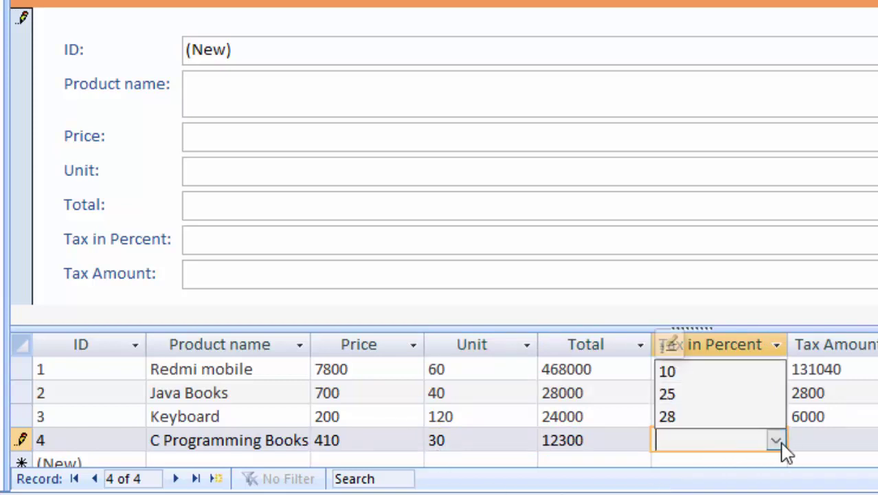
left_click(779, 443)
left_click(777, 443)
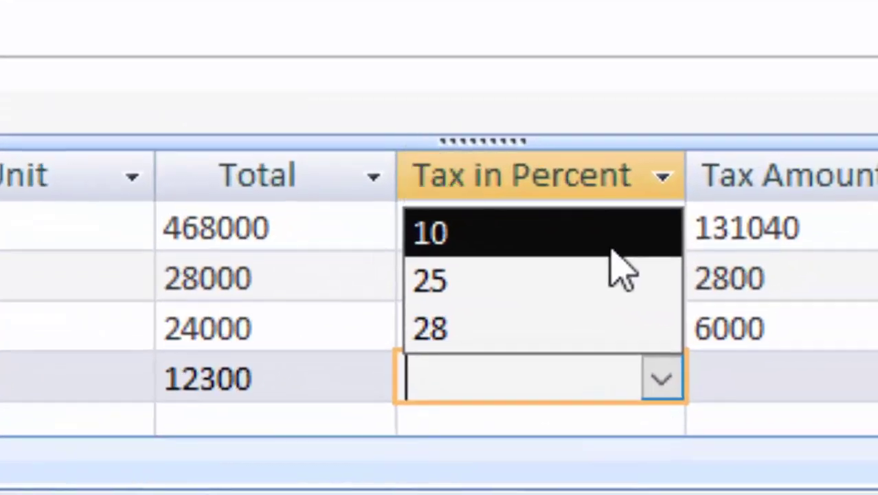
left_click(611, 249)
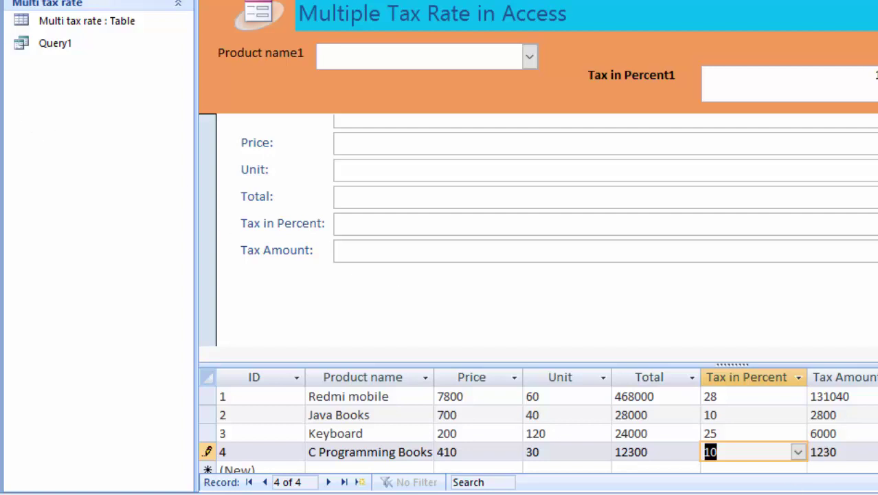
key("shift+Return")
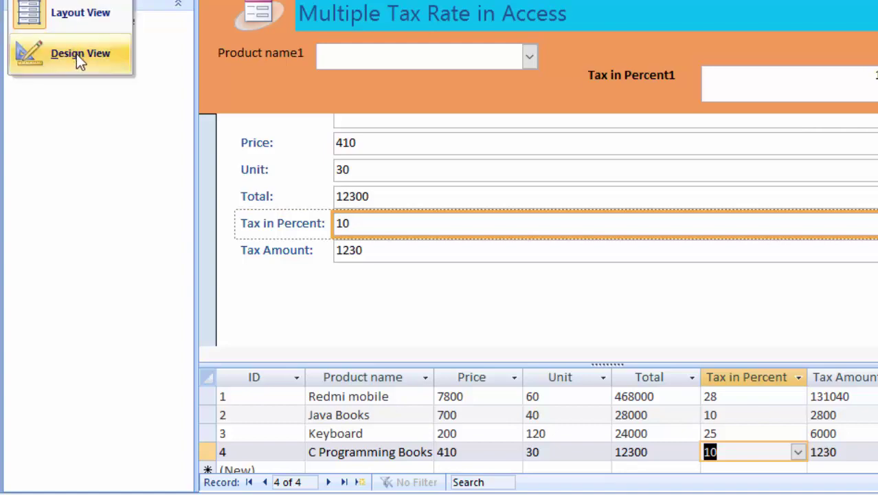
- In Design View, shrink the Form Header and raise the Tax in Percent1 label level with Product name1
left_click(82, 53)
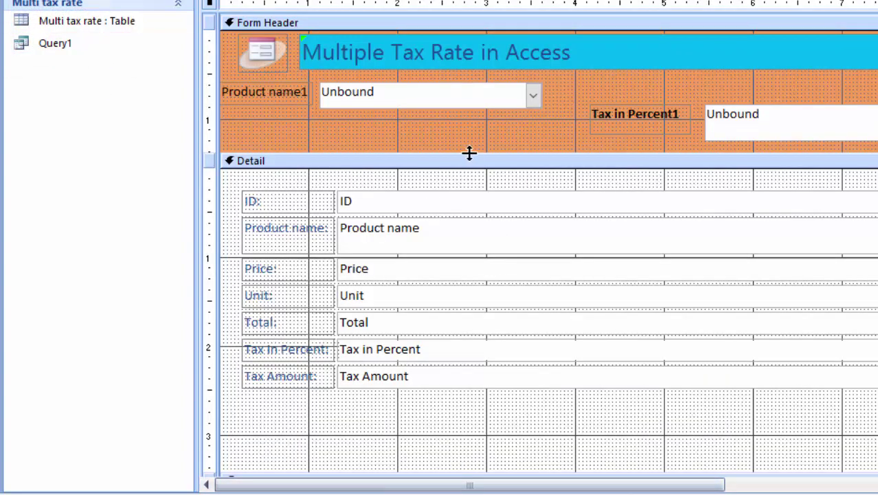
left_click_drag(469, 152, 476, 141)
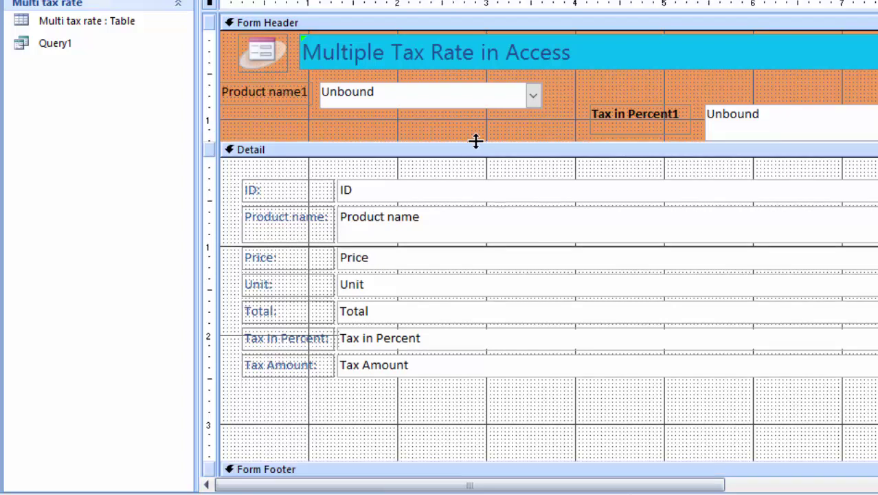
left_click(621, 108)
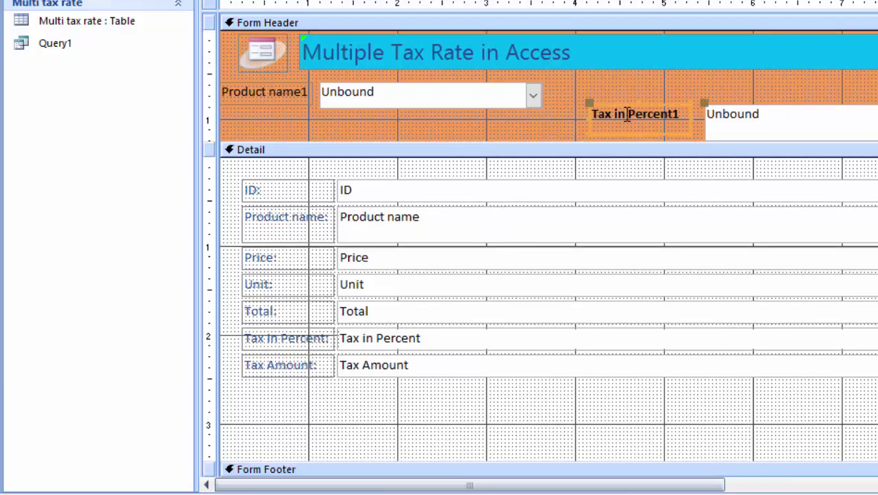
left_click(625, 113)
left_click(644, 150)
left_click(639, 136)
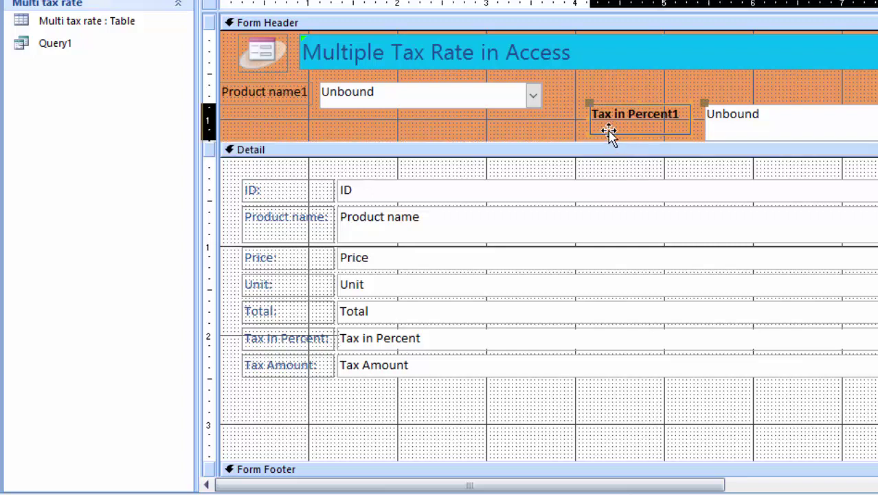
left_click_drag(609, 136, 610, 114)
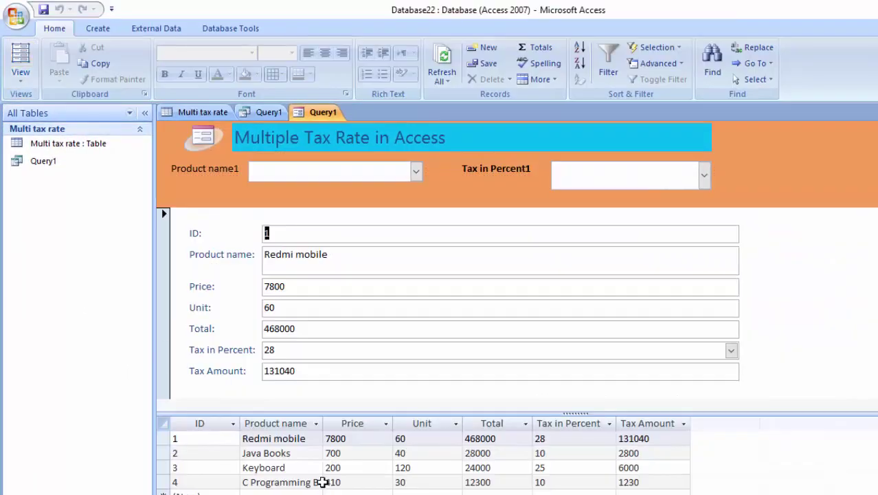
- Look up the 10 percent tax record, then step through the records to a blank new one
left_click_drag(324, 422, 325, 422)
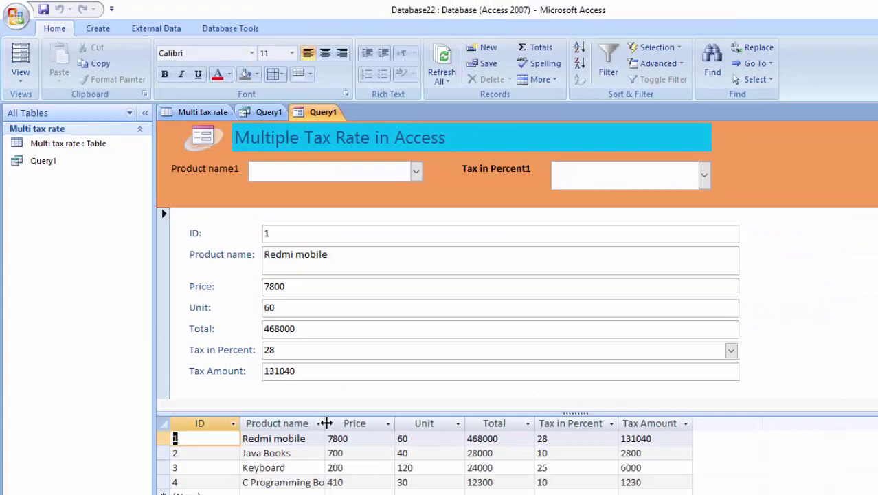
left_click(701, 176)
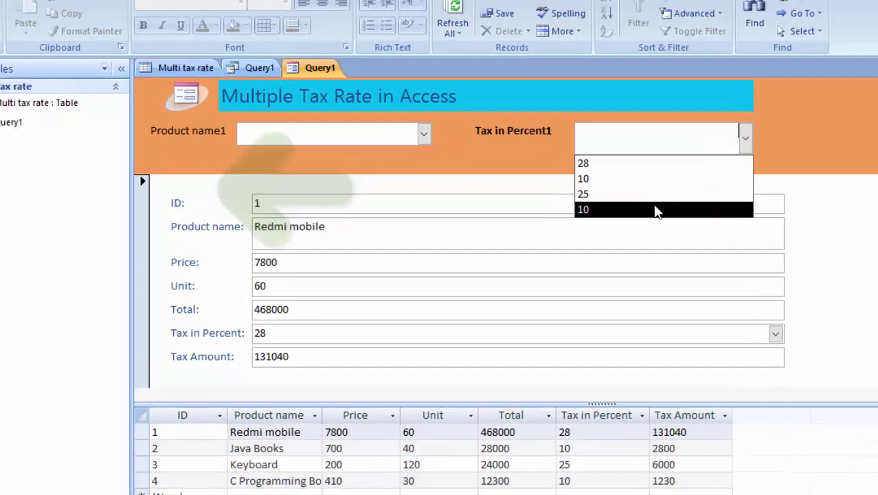
left_click(624, 239)
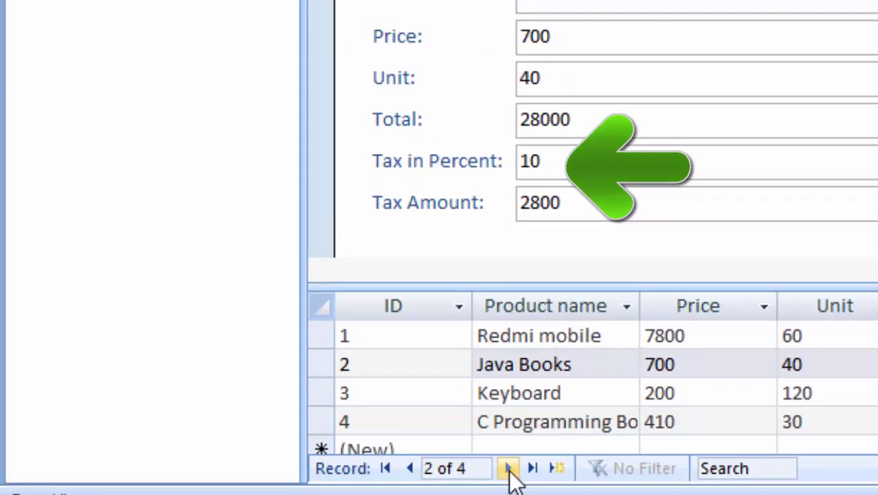
left_click(509, 468)
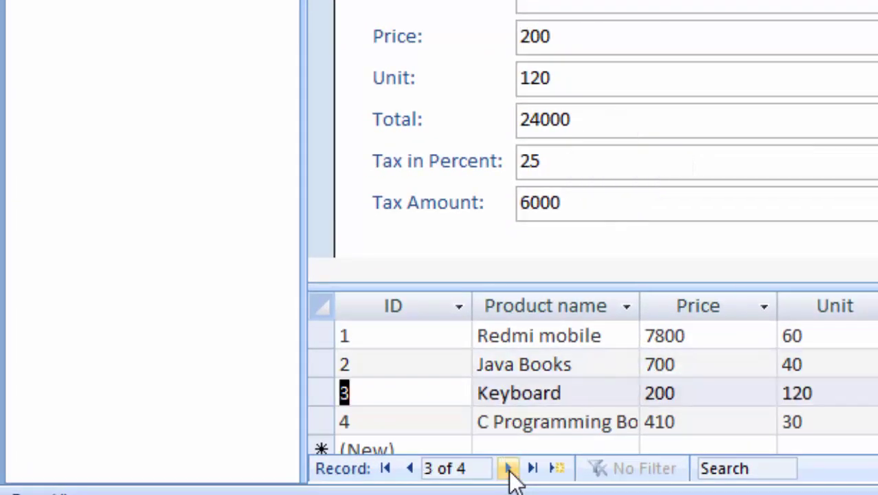
left_click(509, 468)
left_click(509, 468)
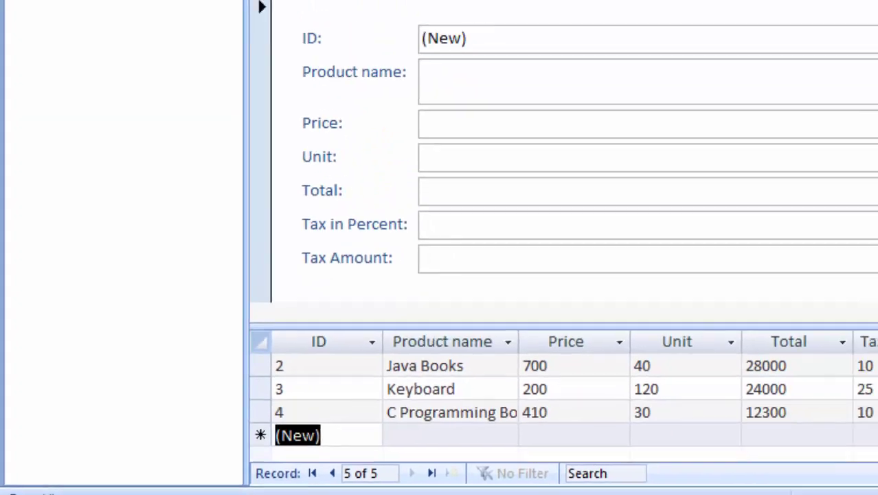
- Look up the 28 percent tax record, then step forward to a blank new record
left_click(785, 110)
left_click(714, 136)
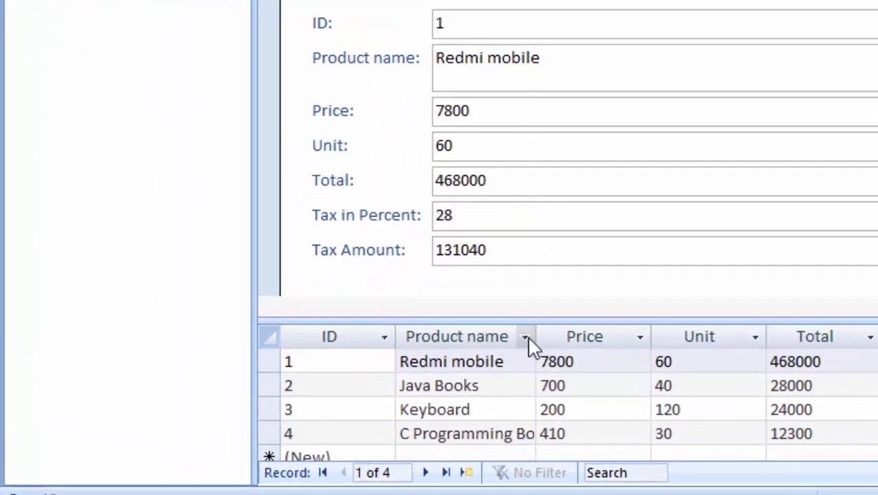
left_click(426, 475)
left_click(426, 474)
left_click(426, 474)
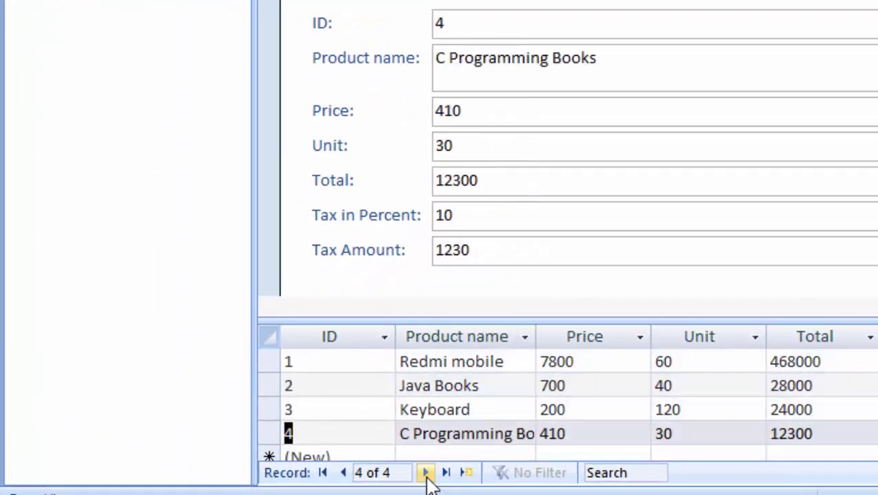
left_click(426, 474)
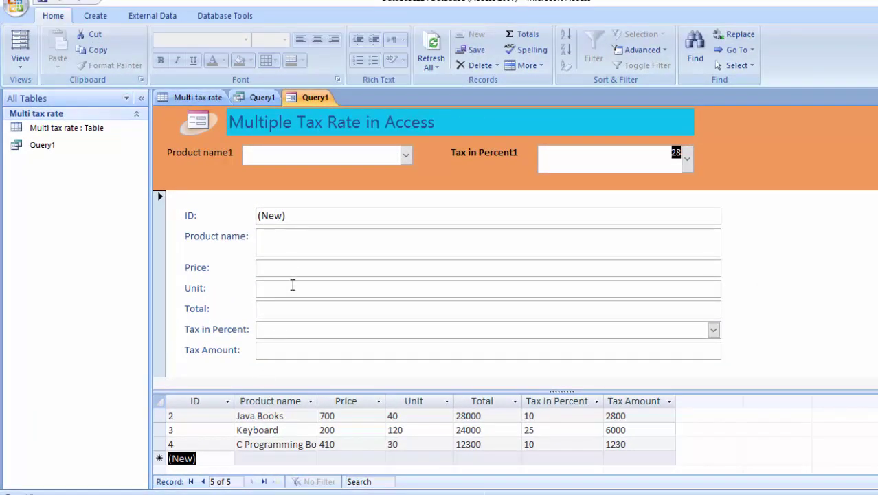
- Enter Desktop (Assembled) at price 32000, 3 units, 28 percent tax, and save the record
left_click(291, 250)
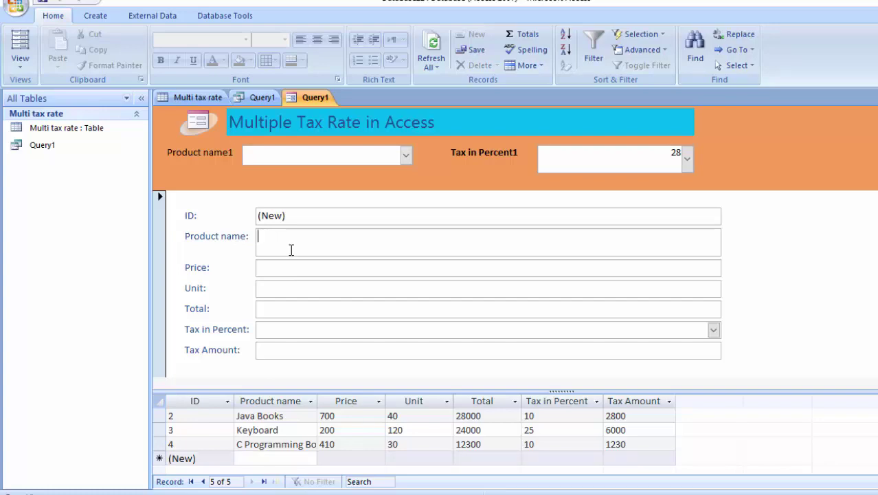
type("De")
type("sk")
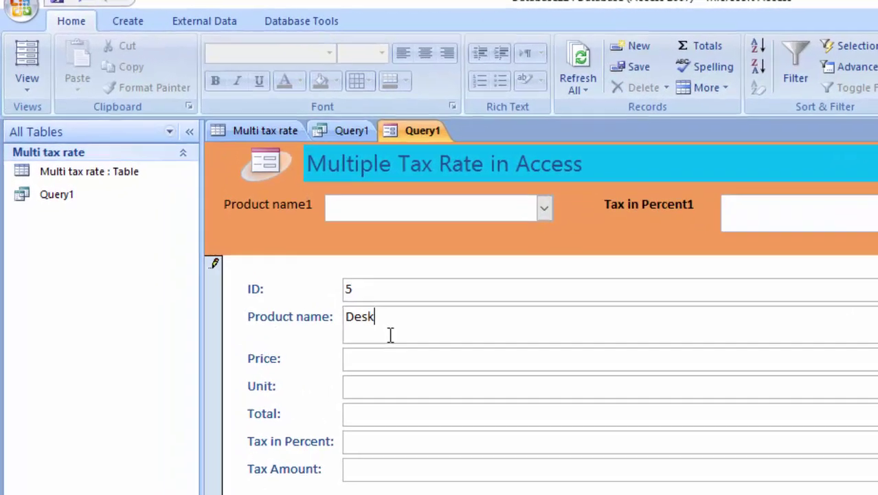
type("t")
type("o")
type("p ")
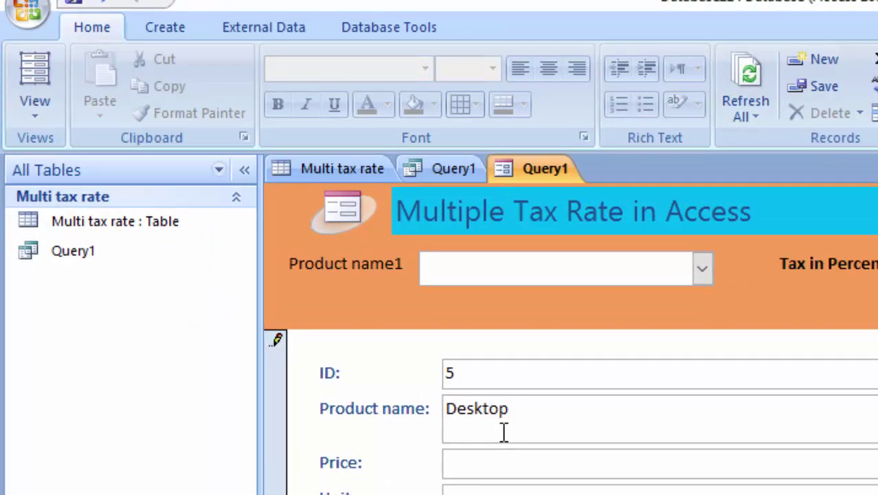
type("(Ass")
type("embl")
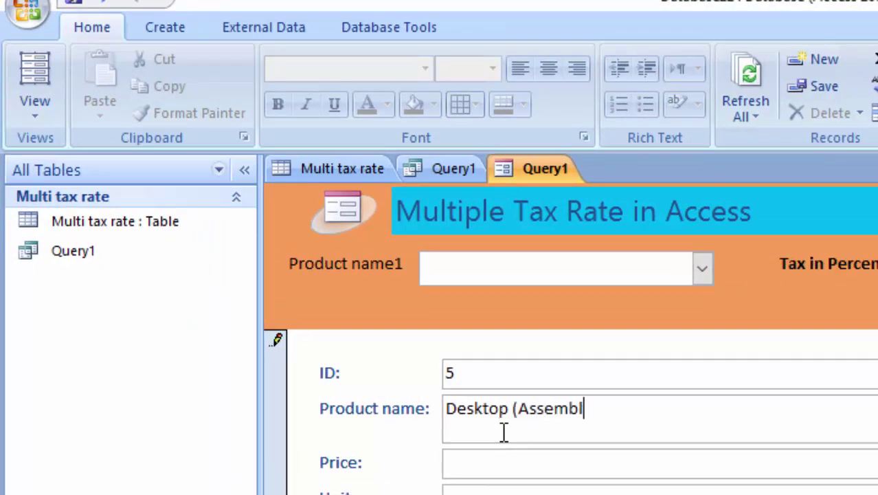
type("ed")
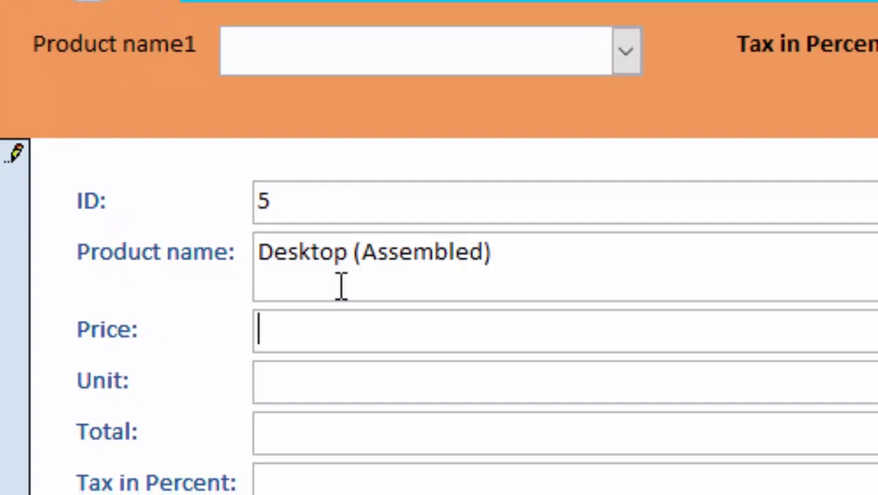
type("3200")
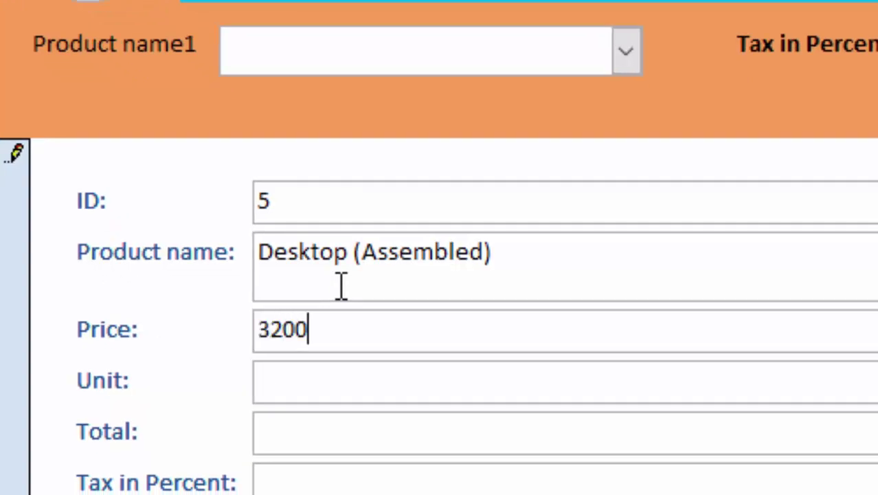
type("0")
type("3")
key("Tab")
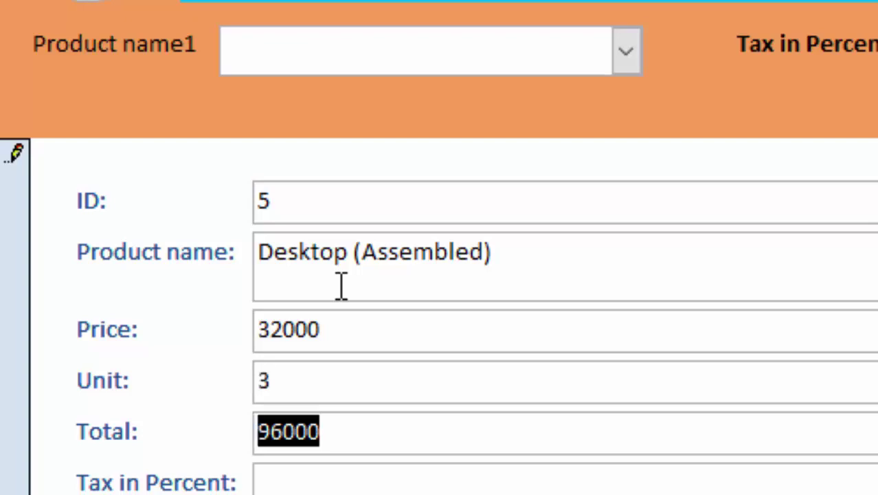
key("Tab")
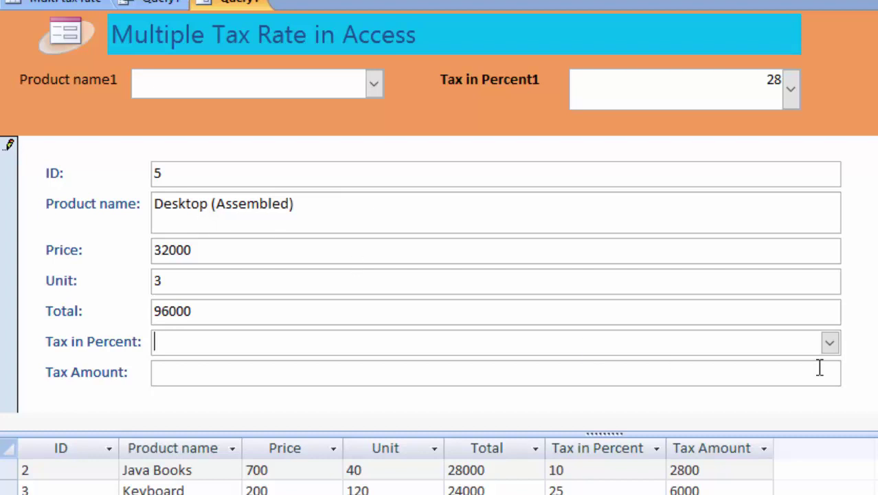
left_click(830, 343)
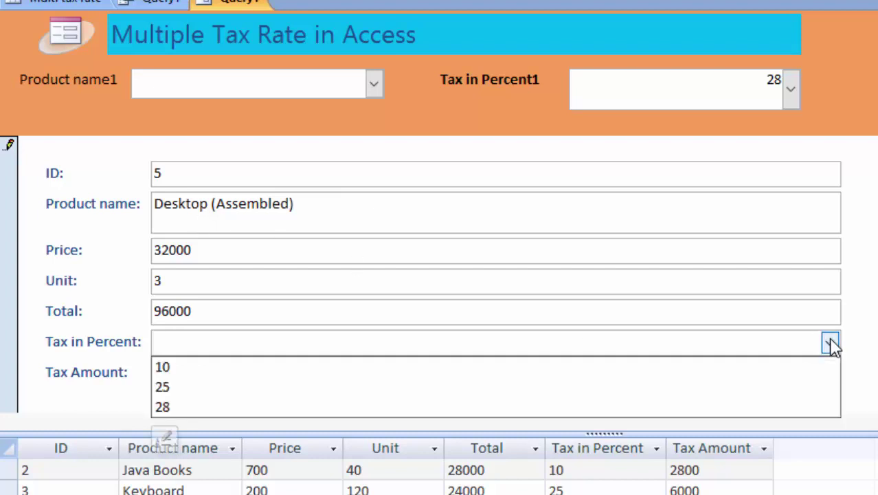
left_click(389, 407)
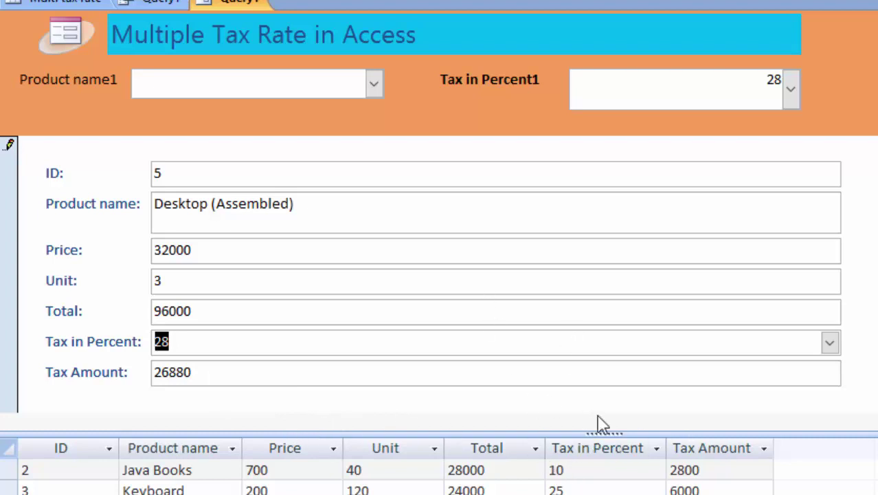
left_click(371, 93)
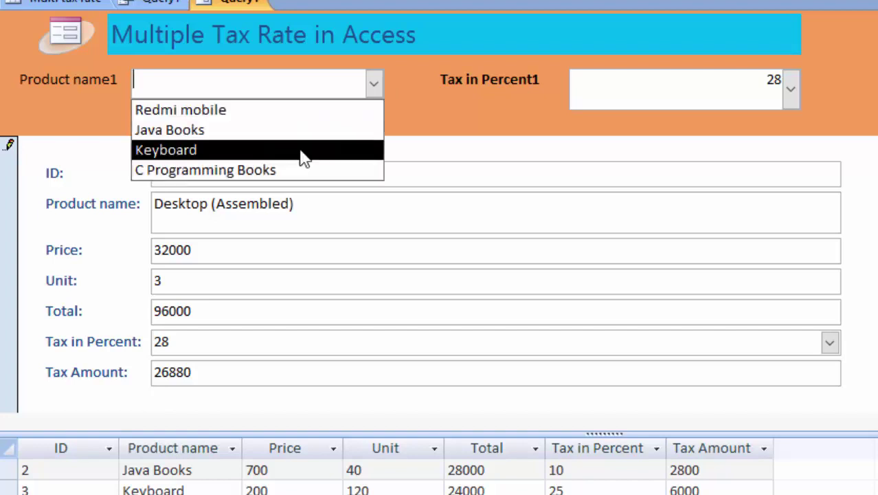
key("Escape")
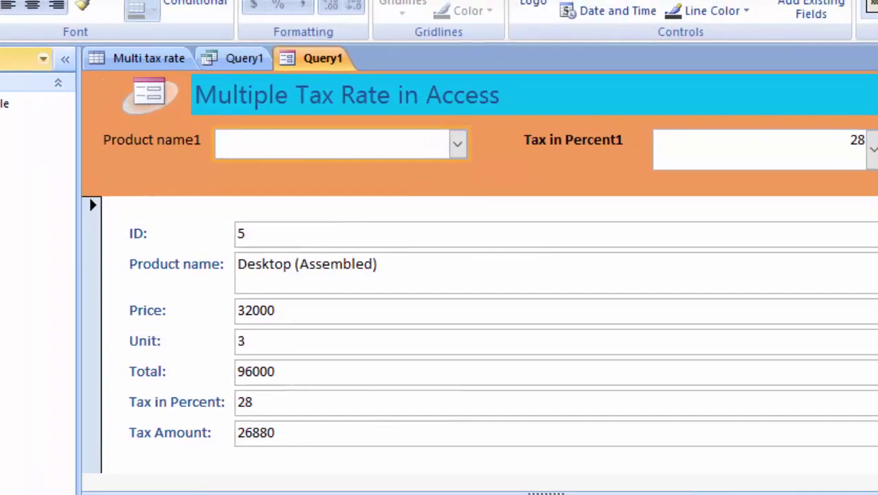
- Switch the form to Design View and back to Form View, then check the Product name1 list
left_click(30, 103)
left_click(118, 243)
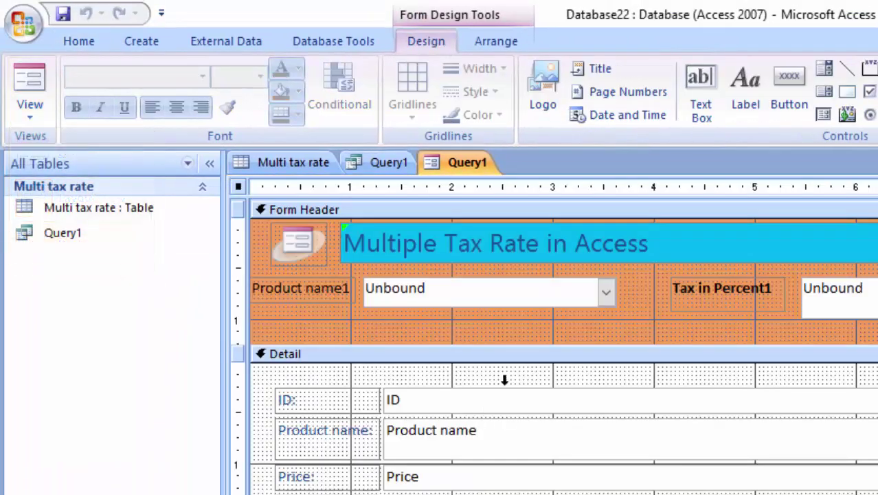
left_click(605, 294)
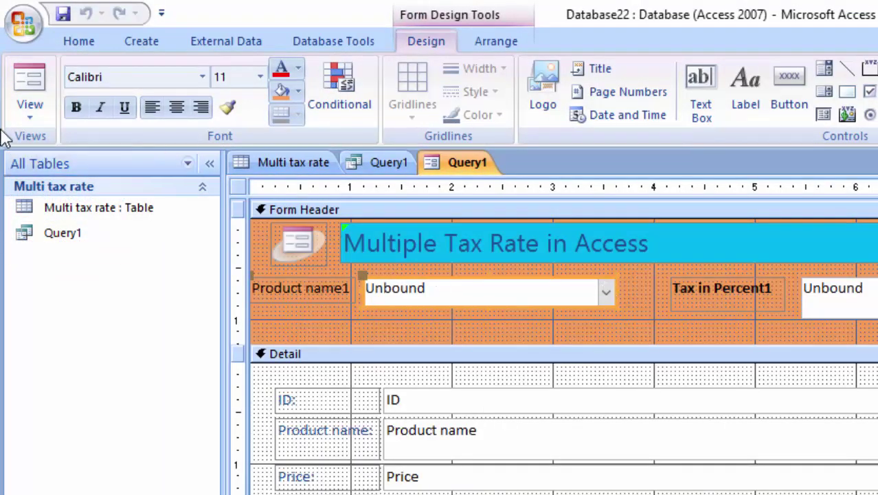
left_click(26, 77)
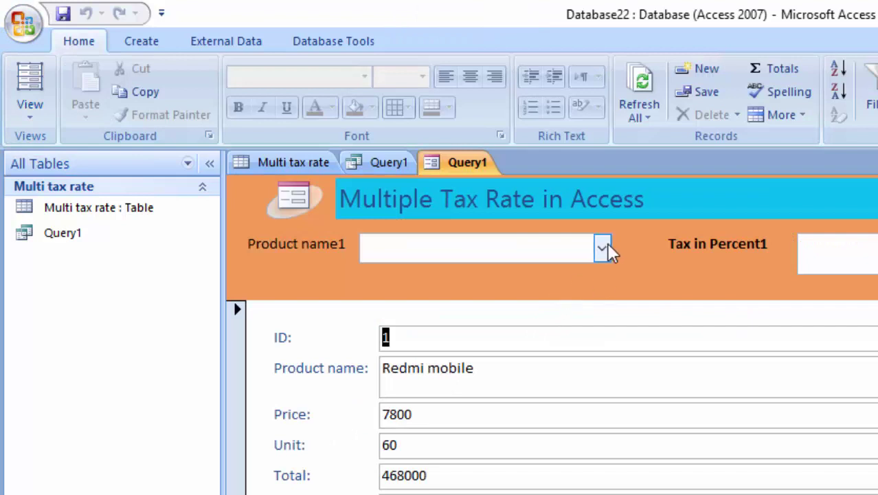
left_click(603, 245)
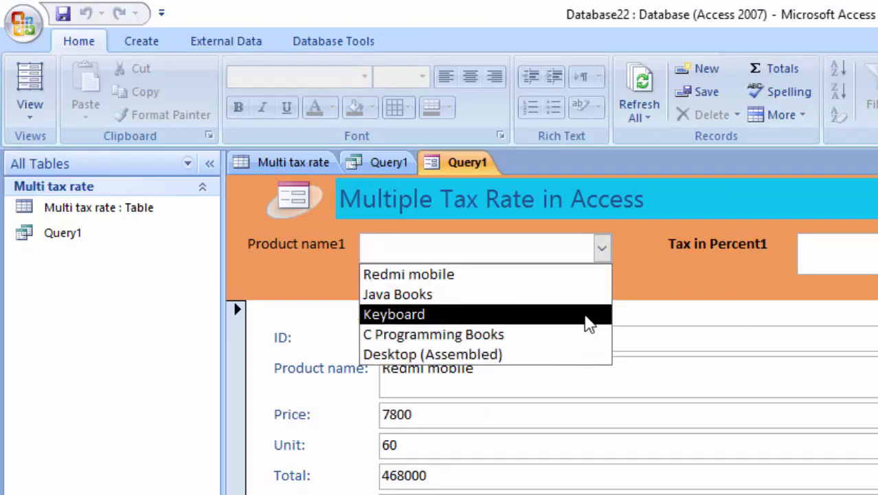
- Look up the 28 percent record, step through all five products to a new record, and confirm Desktop (Assembled) is listed
left_click(872, 252)
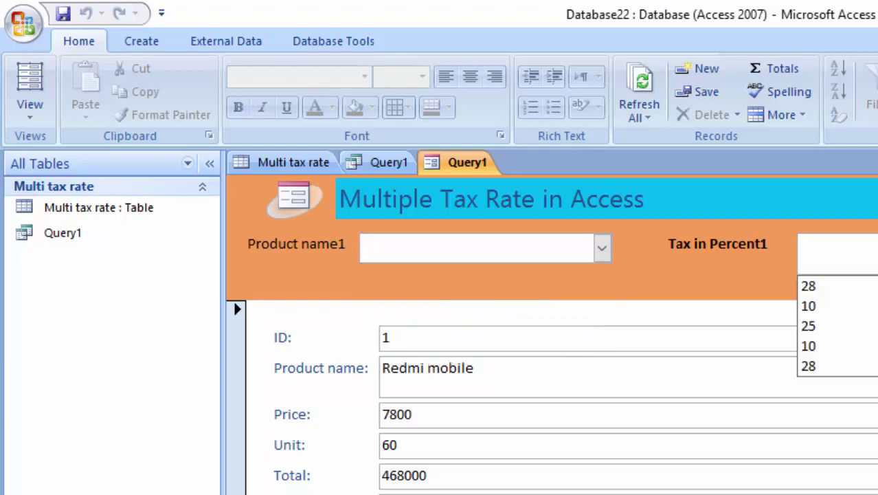
left_click(856, 367)
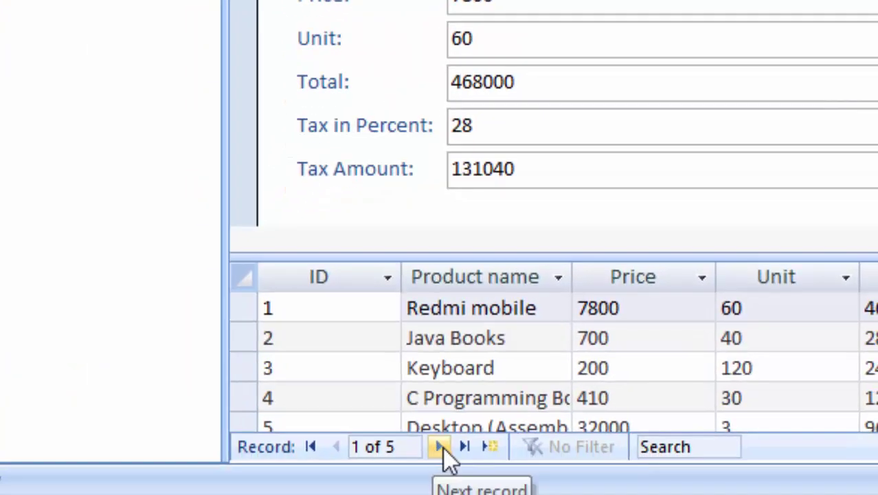
left_click(442, 447)
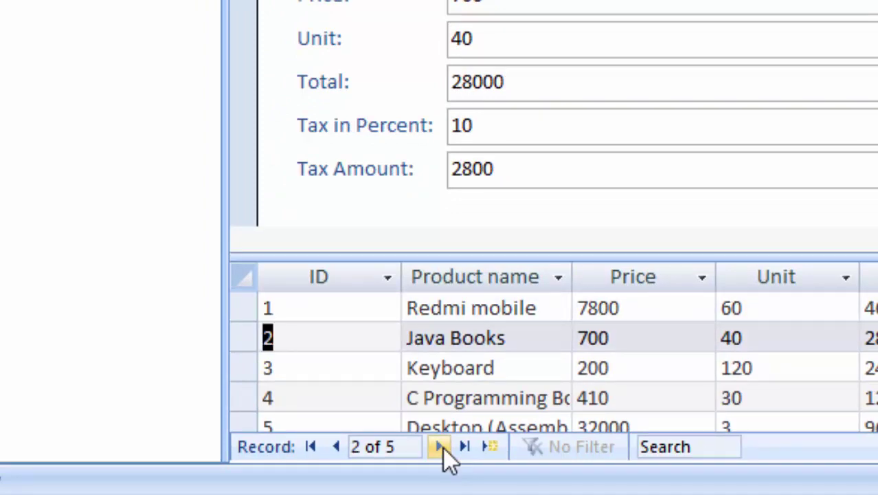
left_click(441, 446)
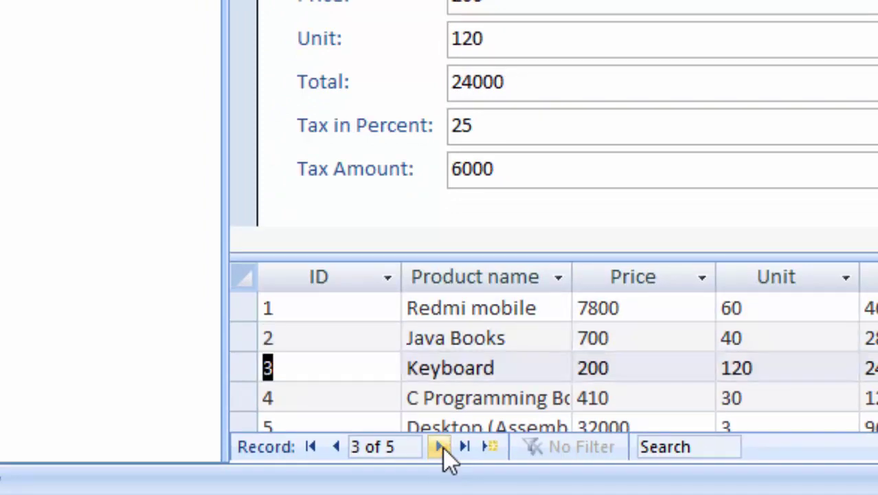
left_click(442, 447)
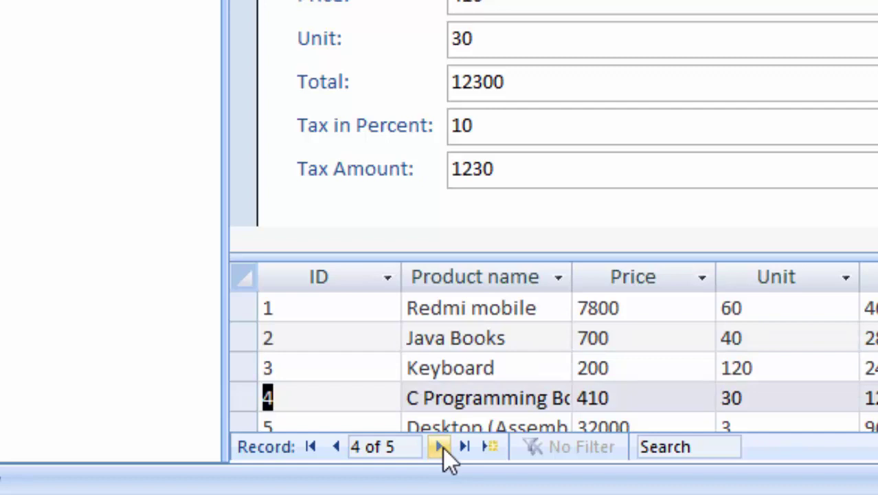
left_click(442, 447)
left_click(442, 447)
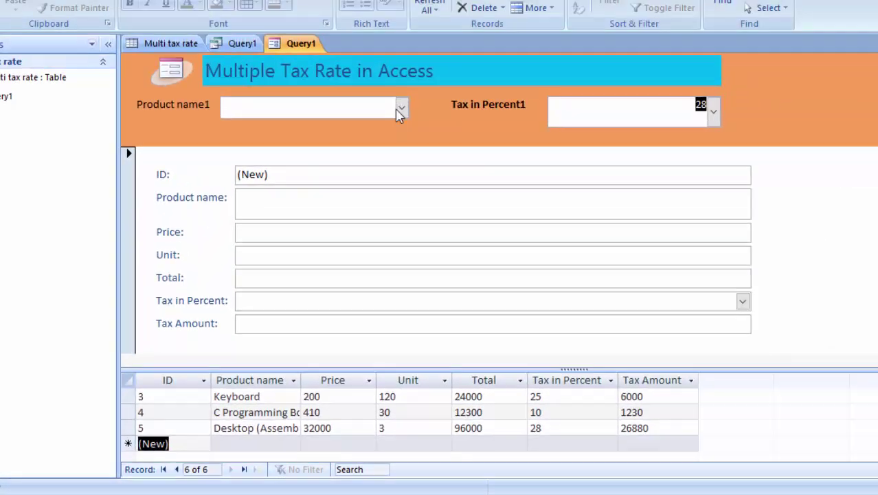
left_click(400, 110)
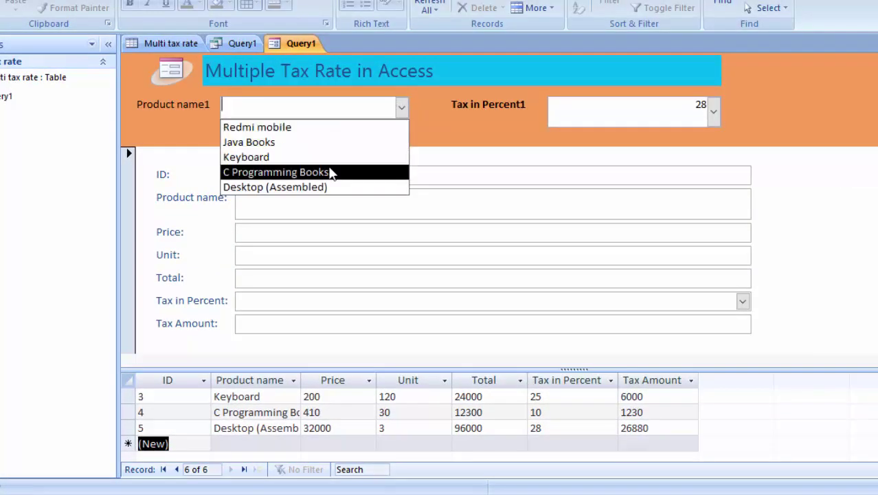
- Look up records by tax rate 10, then 25, then 28, landing on Redmi mobile
left_click(719, 121)
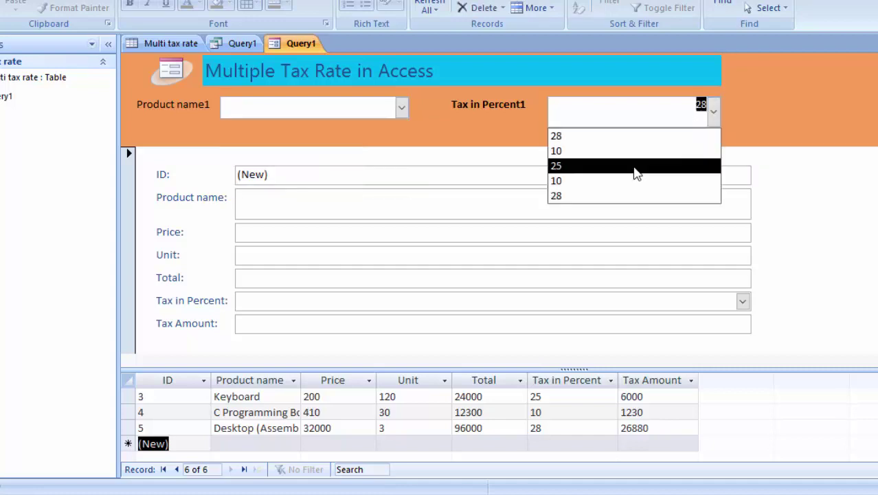
left_click(631, 180)
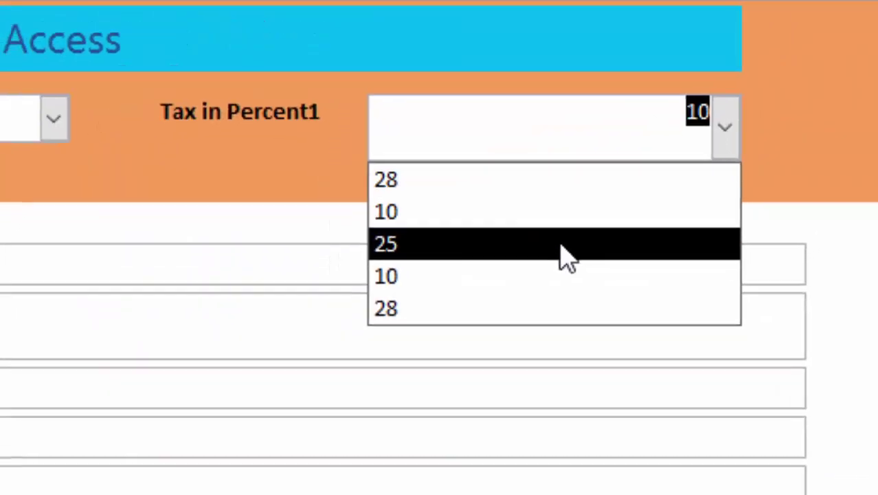
left_click(546, 275)
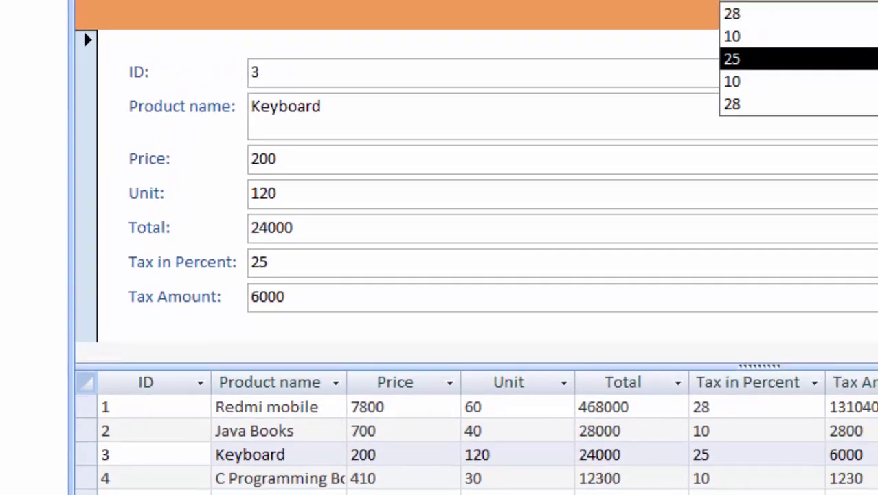
left_click(722, 117)
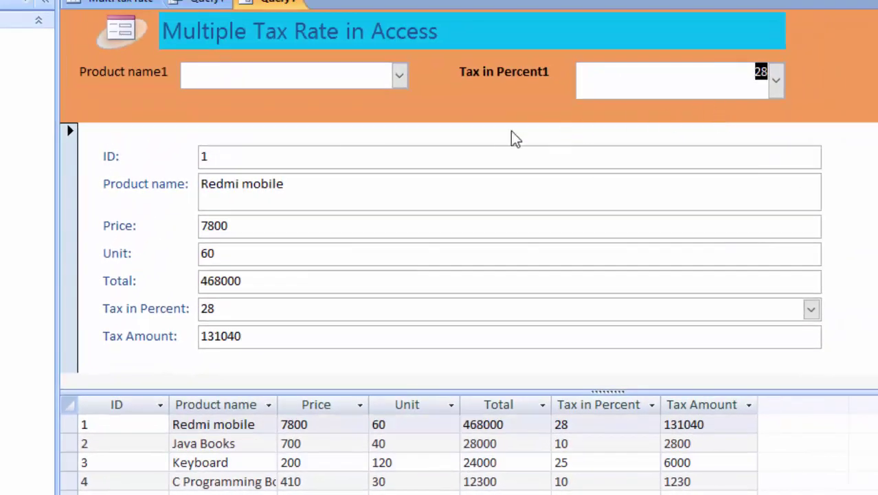
left_click(775, 81)
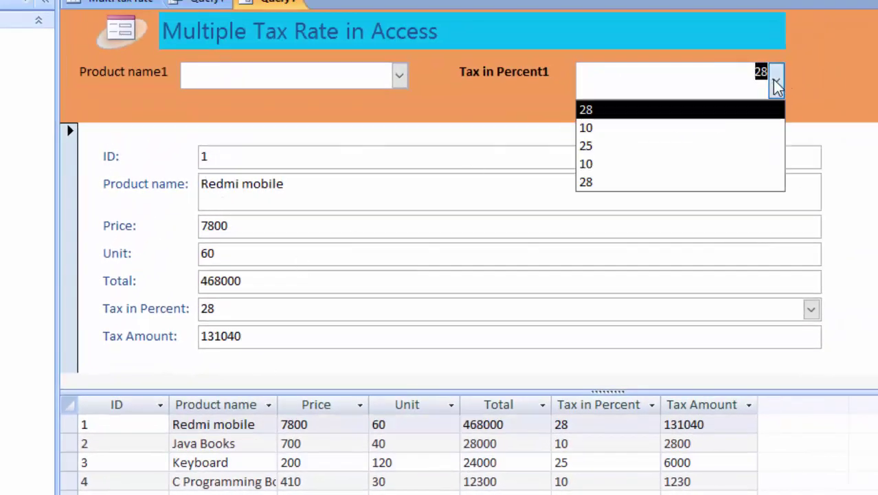
left_click(672, 182)
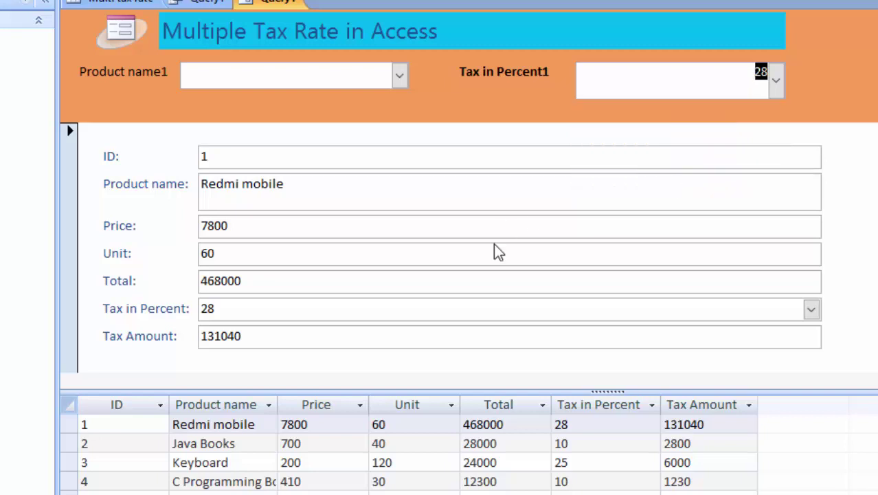
scroll(494, 248, "down", 1)
scroll(440, 259, "up", 1)
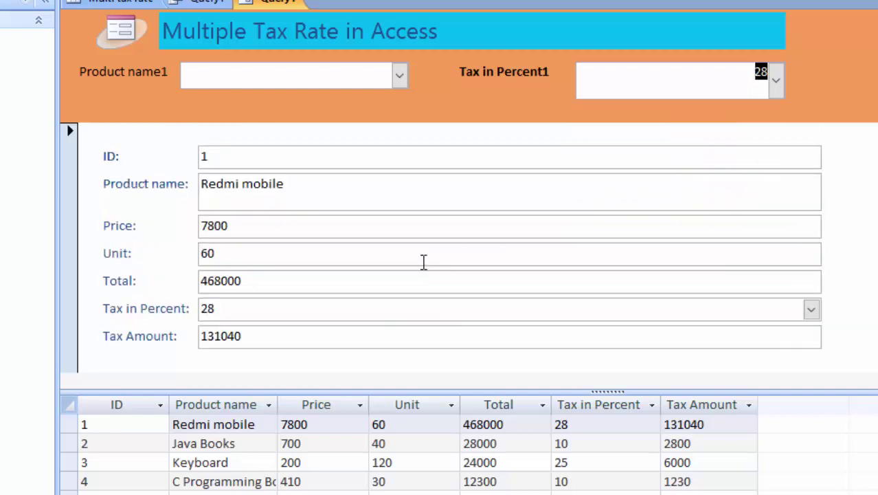